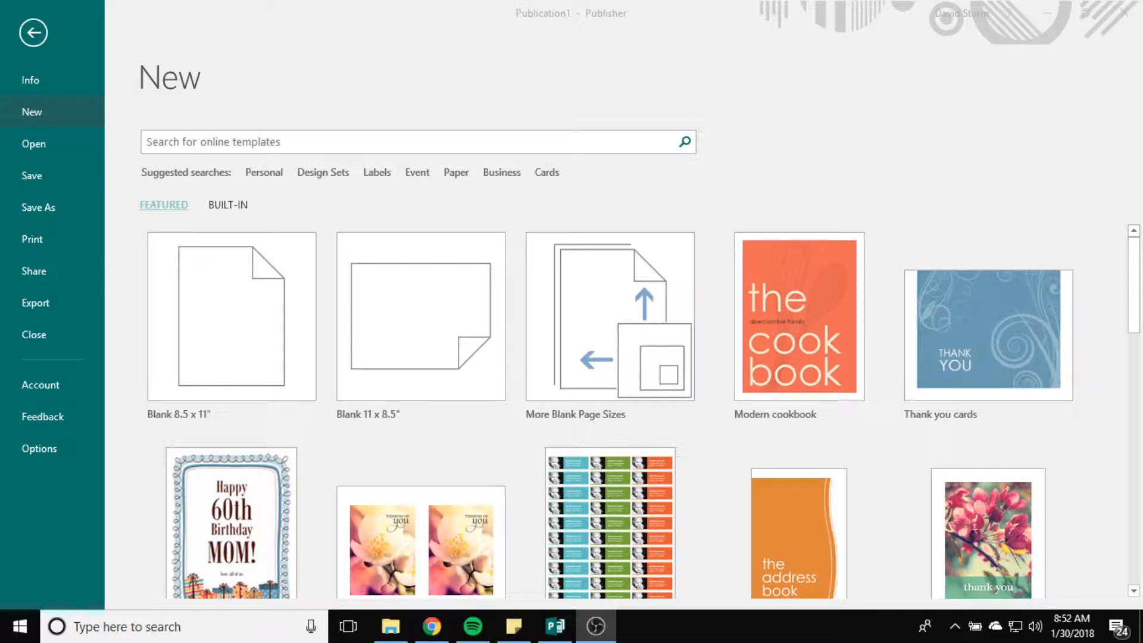
# Step: Review the assignment page in the browser, highlighting the required card size and white-space rule
pyautogui.click(804, 172)
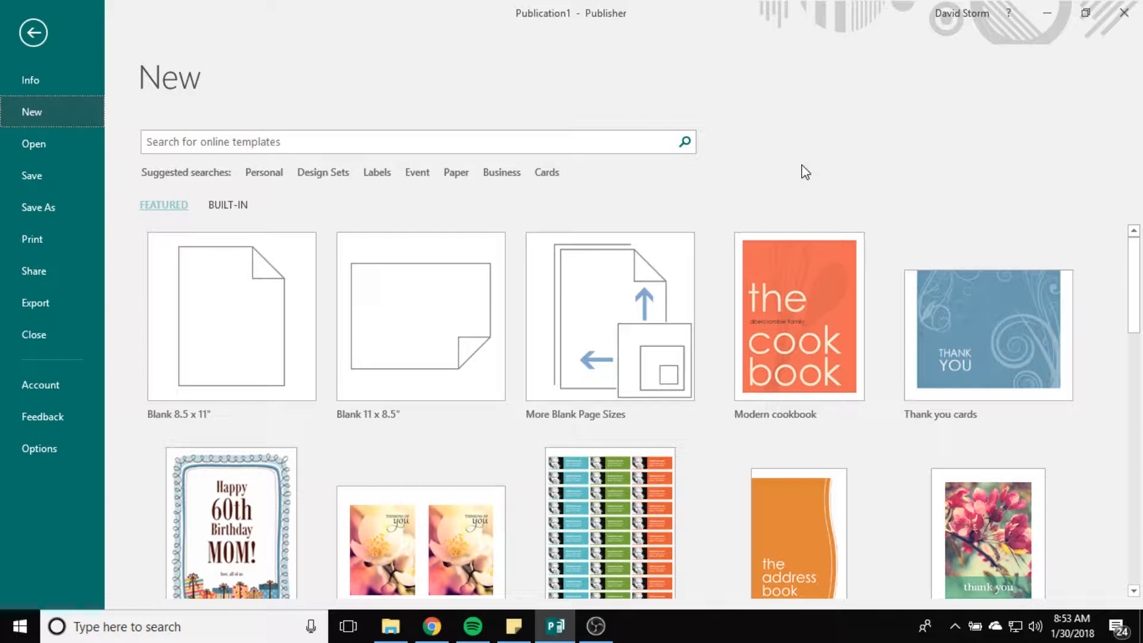
pyautogui.hotkey('alt', 'Tab')
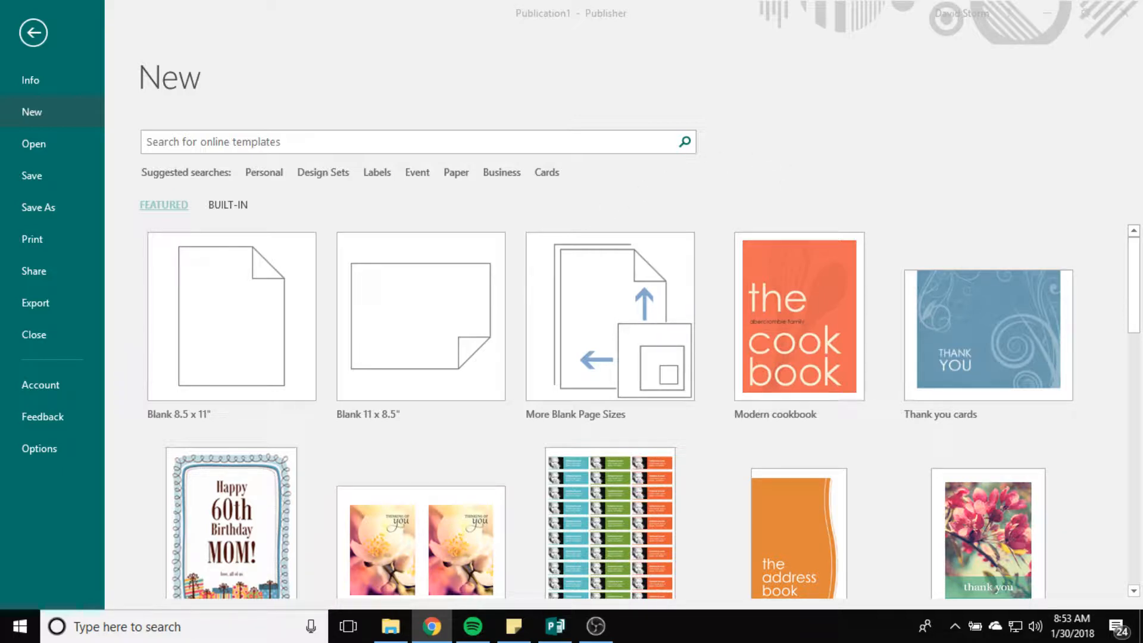
pyautogui.moveTo(1142, 12); pyautogui.dragTo(345, 0)
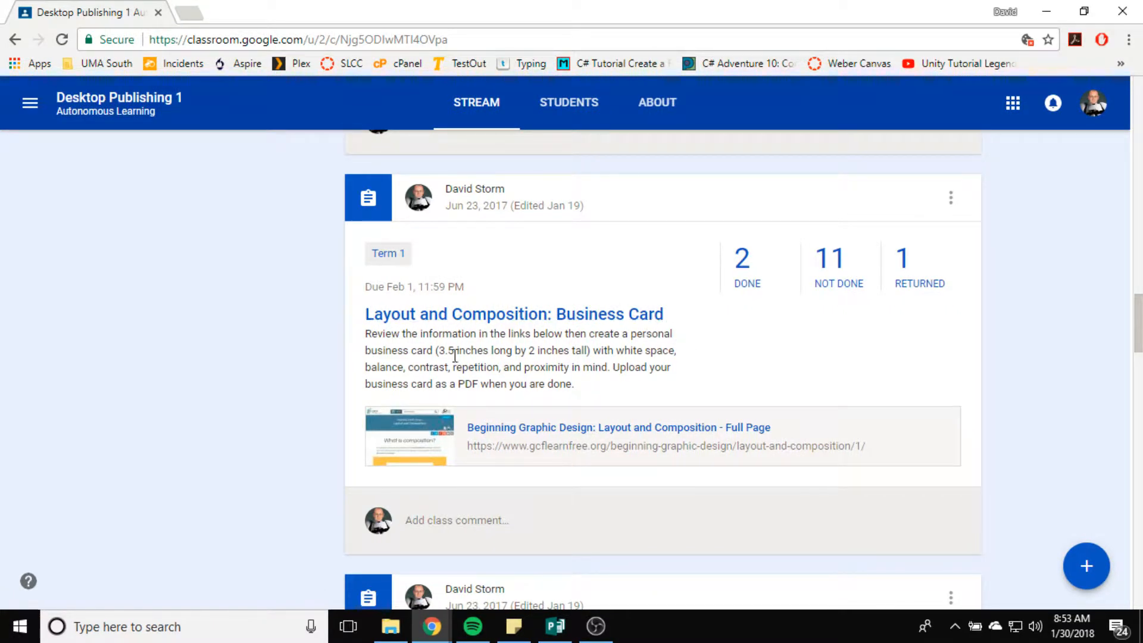
pyautogui.moveTo(436, 350); pyautogui.dragTo(591, 351)
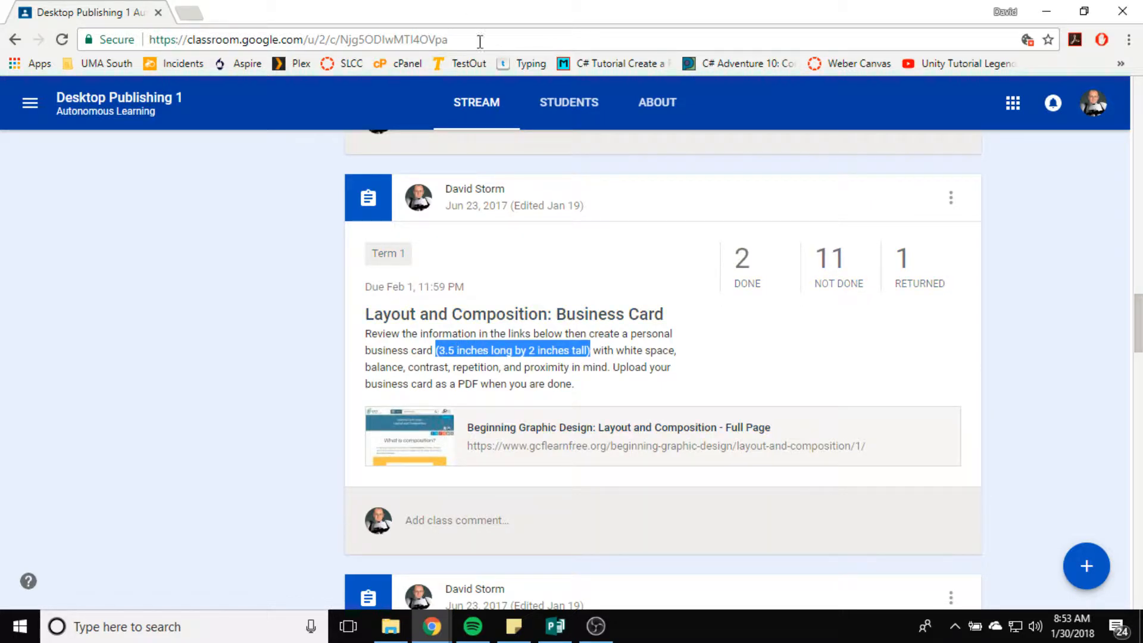
pyautogui.moveTo(616, 351); pyautogui.dragTo(677, 351)
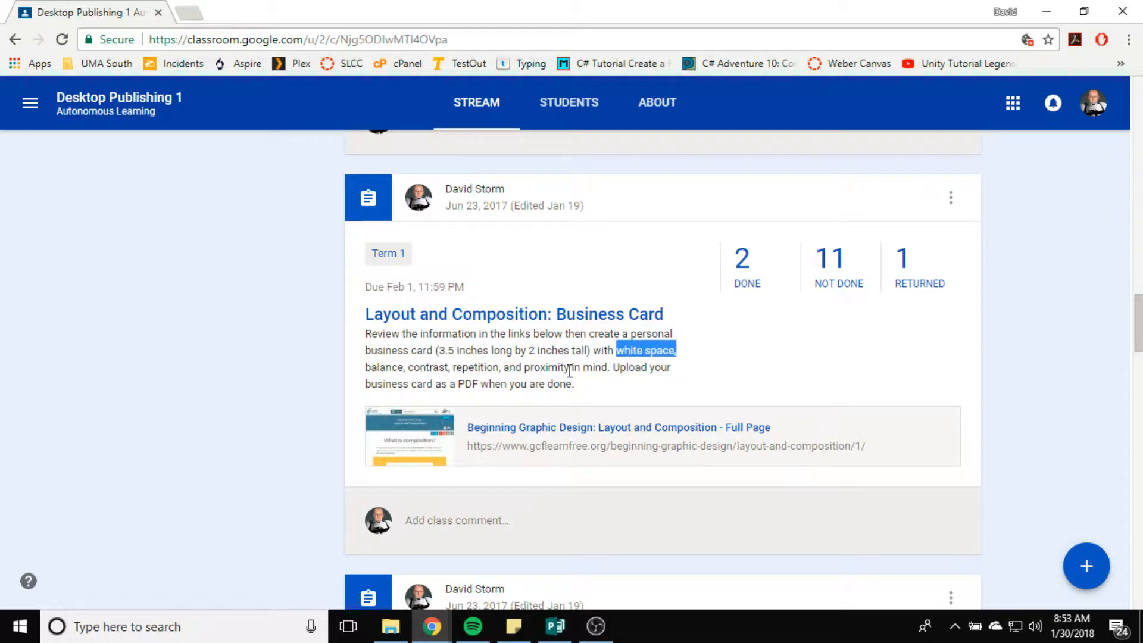
# Step: Return to Publisher's new-publication screen and look through the blank page options
pyautogui.hotkey('alt', 'Tab')
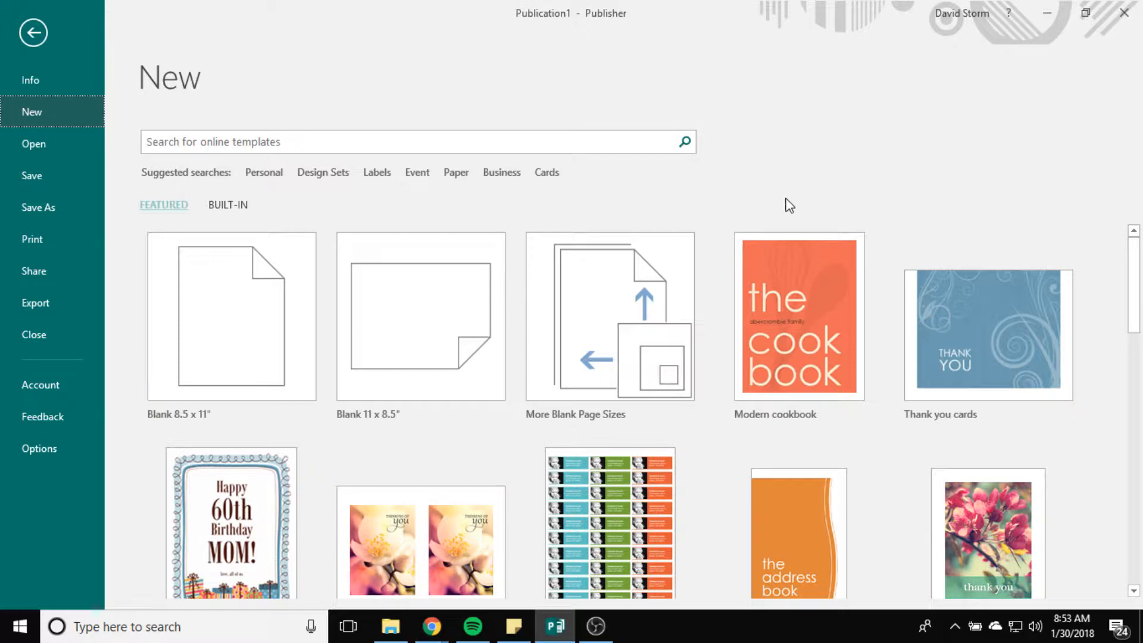
pyautogui.scroll(-1, 744, 443)
pyautogui.scroll(-1, 369, 414)
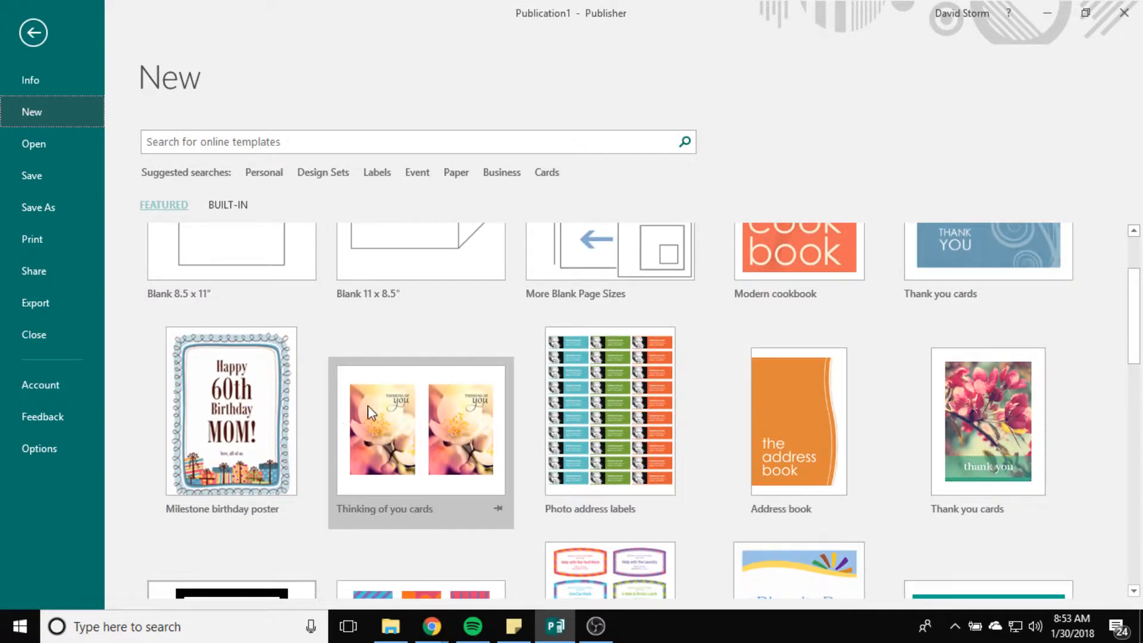
pyautogui.scroll(2, 322, 405)
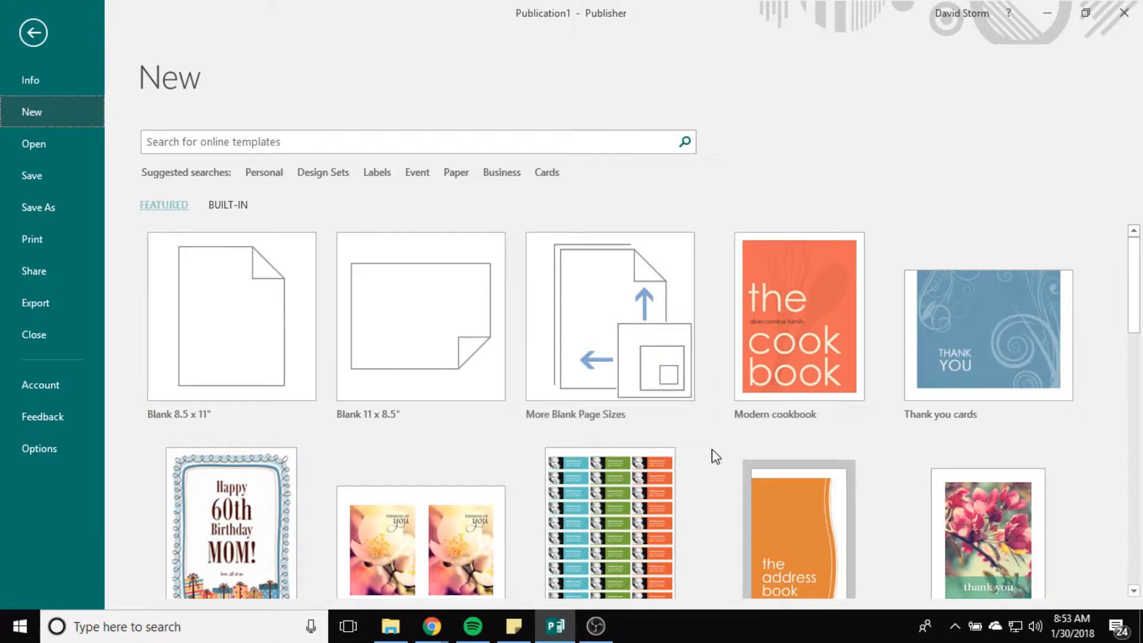
pyautogui.scroll(-3, 713, 456)
pyautogui.scroll(-10, 715, 456)
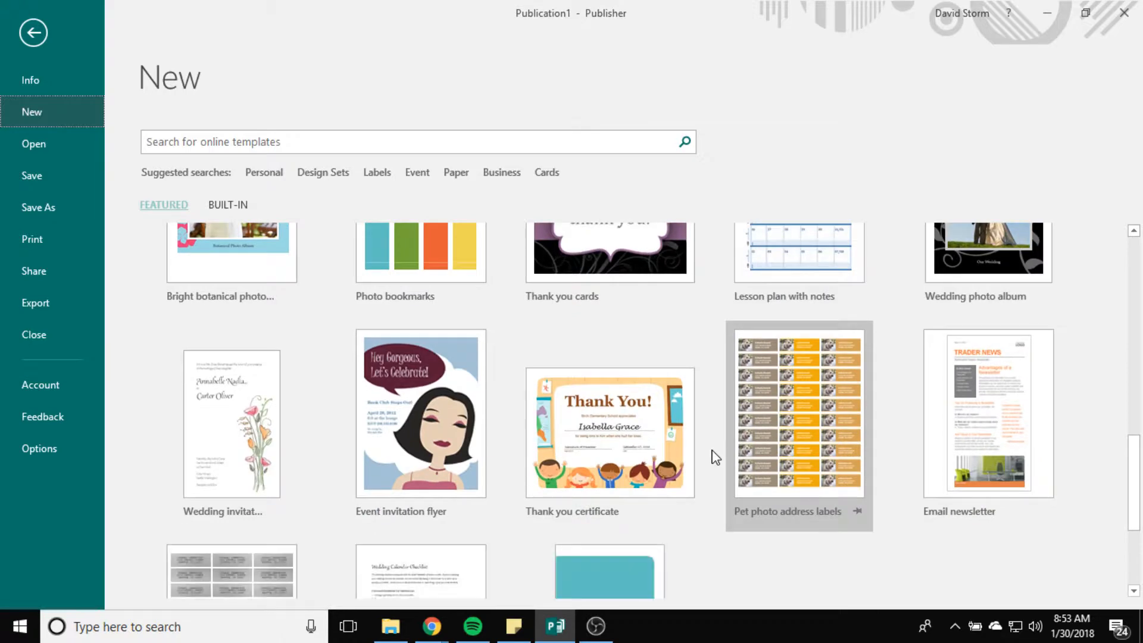
pyautogui.scroll(10, 715, 456)
pyautogui.scroll(-15, 715, 456)
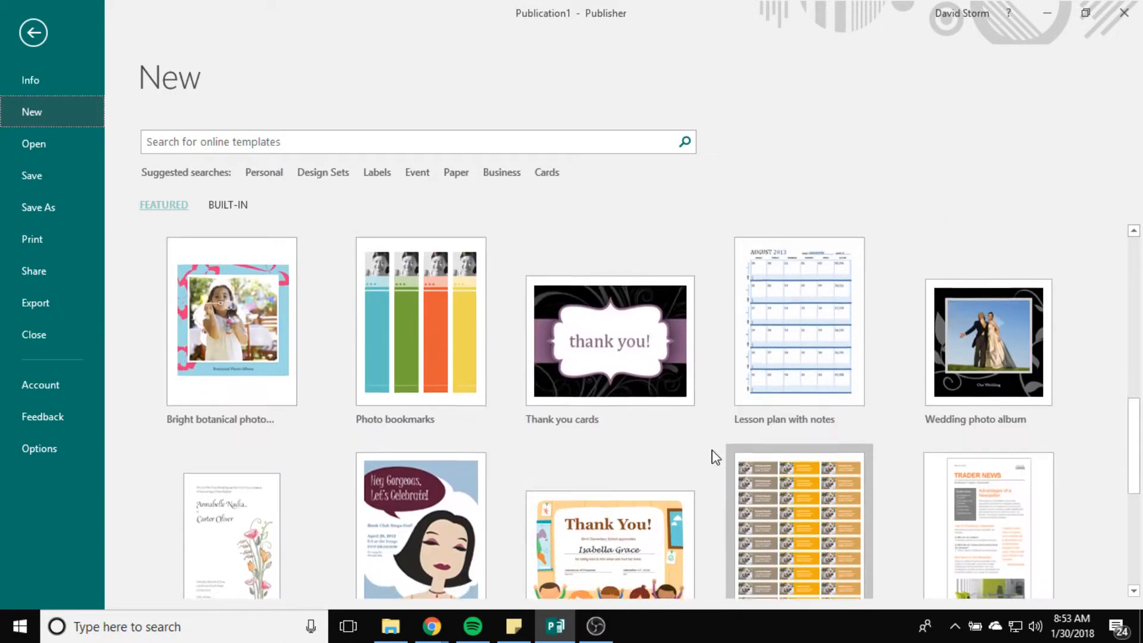
pyautogui.scroll(15, 716, 457)
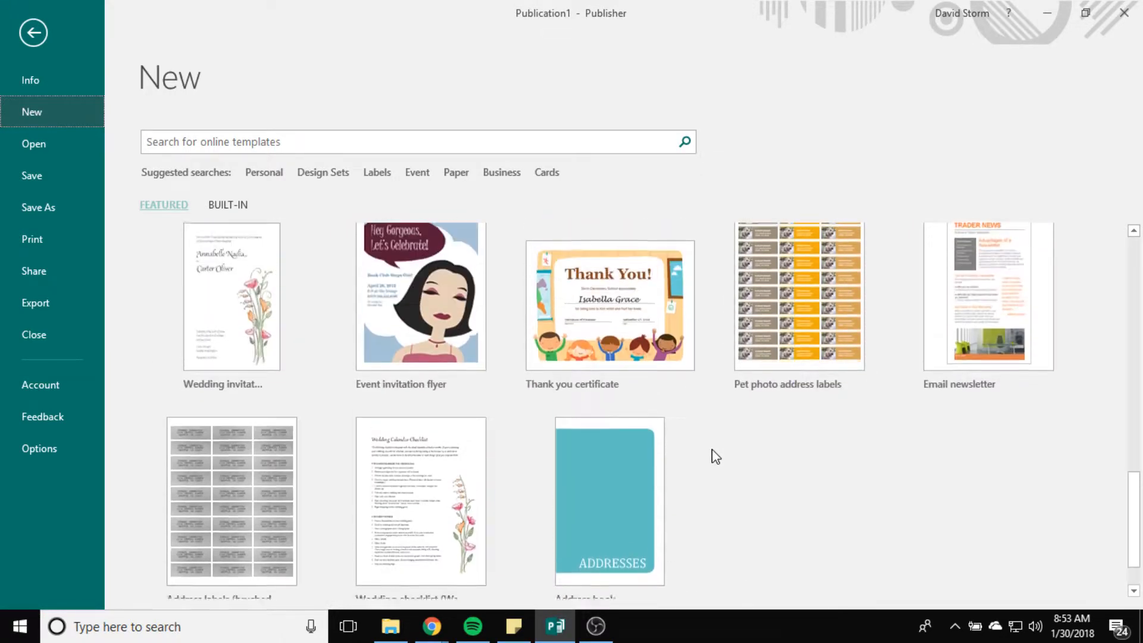
pyautogui.scroll(3, 716, 456)
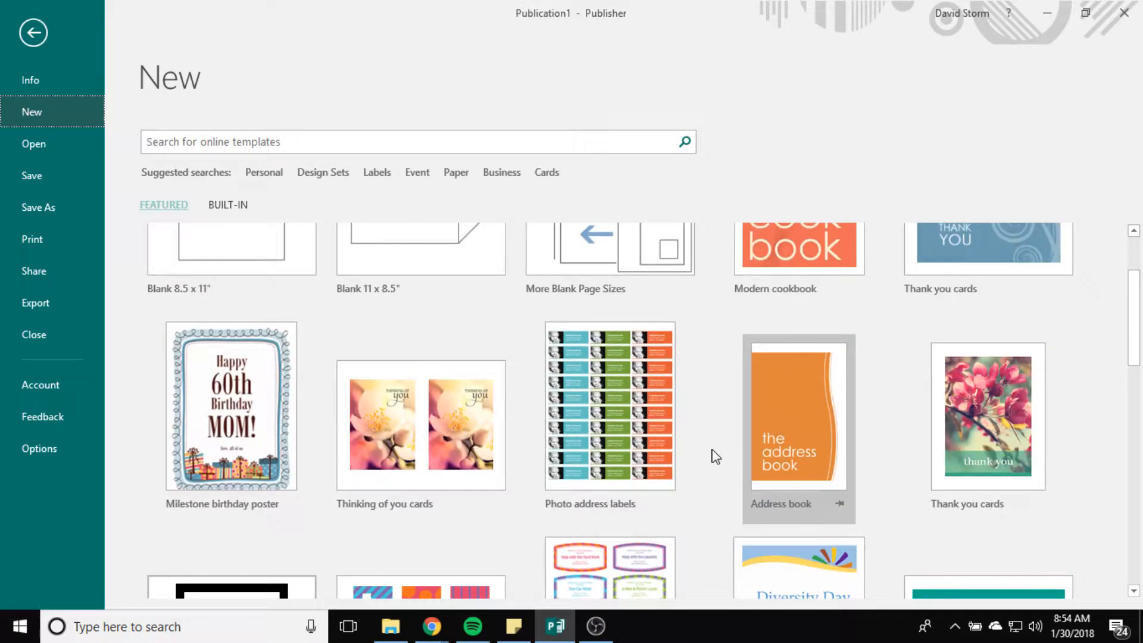
pyautogui.scroll(-2, 713, 461)
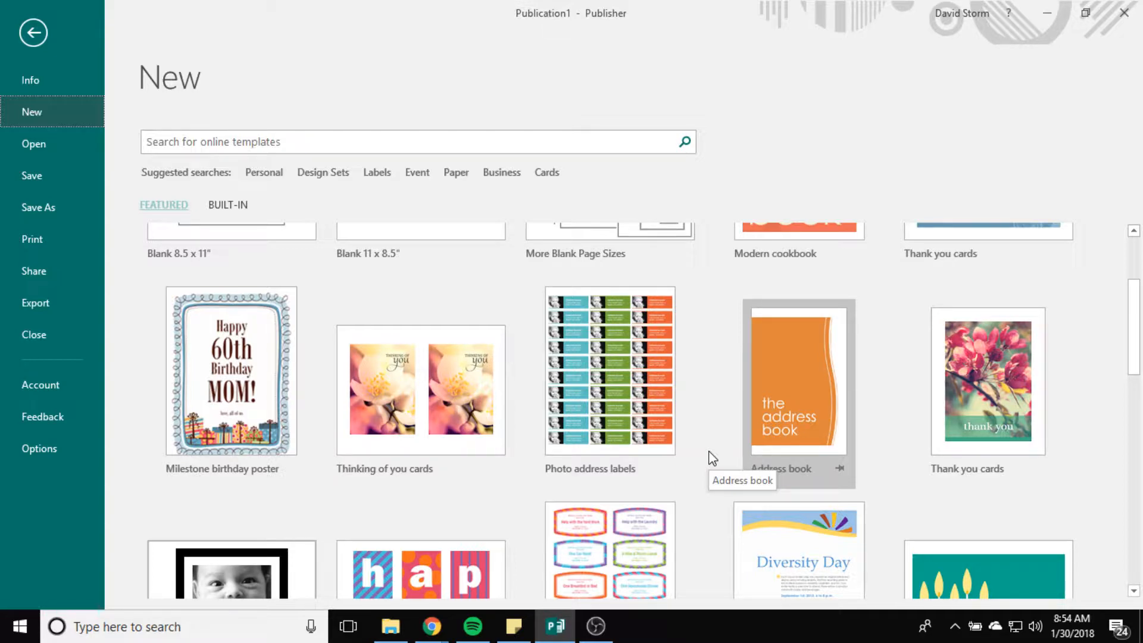
pyautogui.scroll(1, 712, 458)
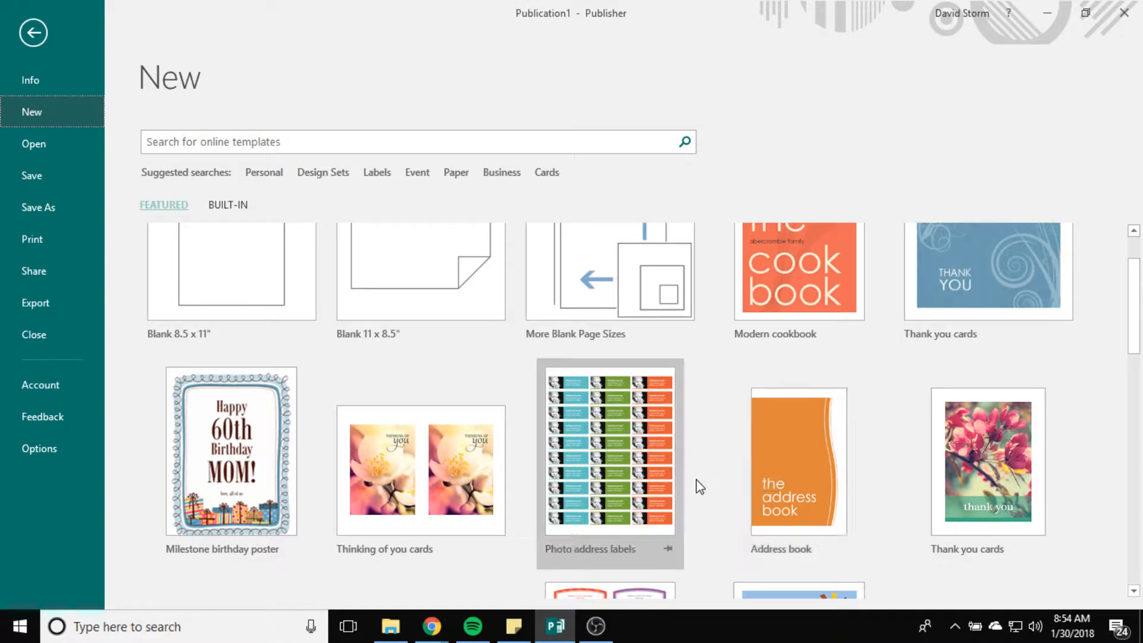
pyautogui.scroll(1, 716, 484)
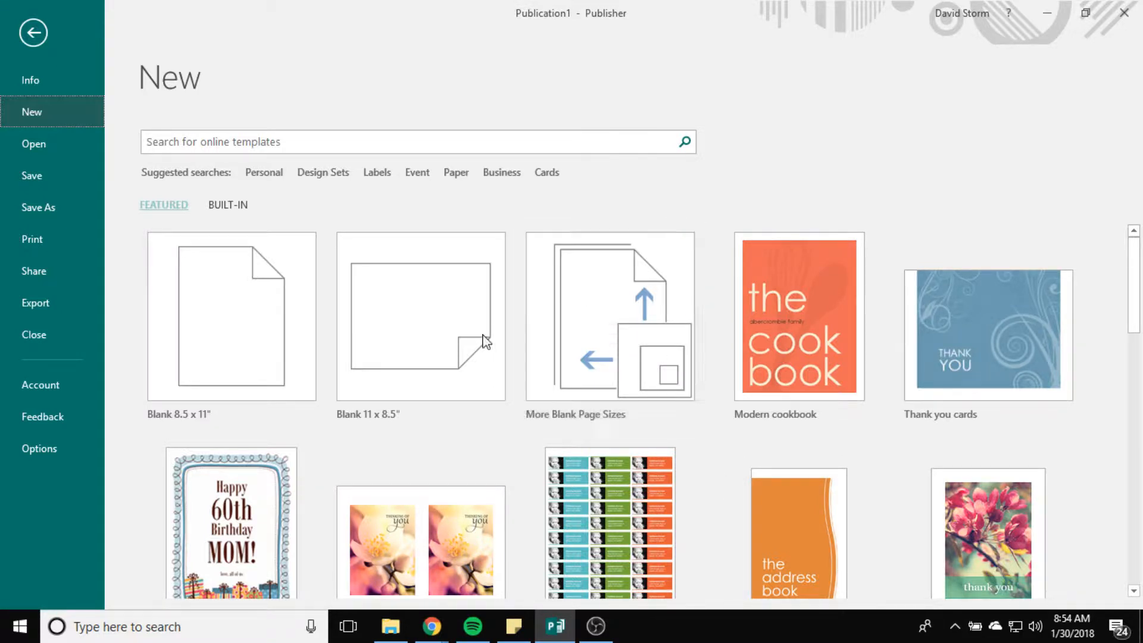
# Step: Go to More Blank Page Sizes and choose Create new page size under Custom
pyautogui.click(626, 347)
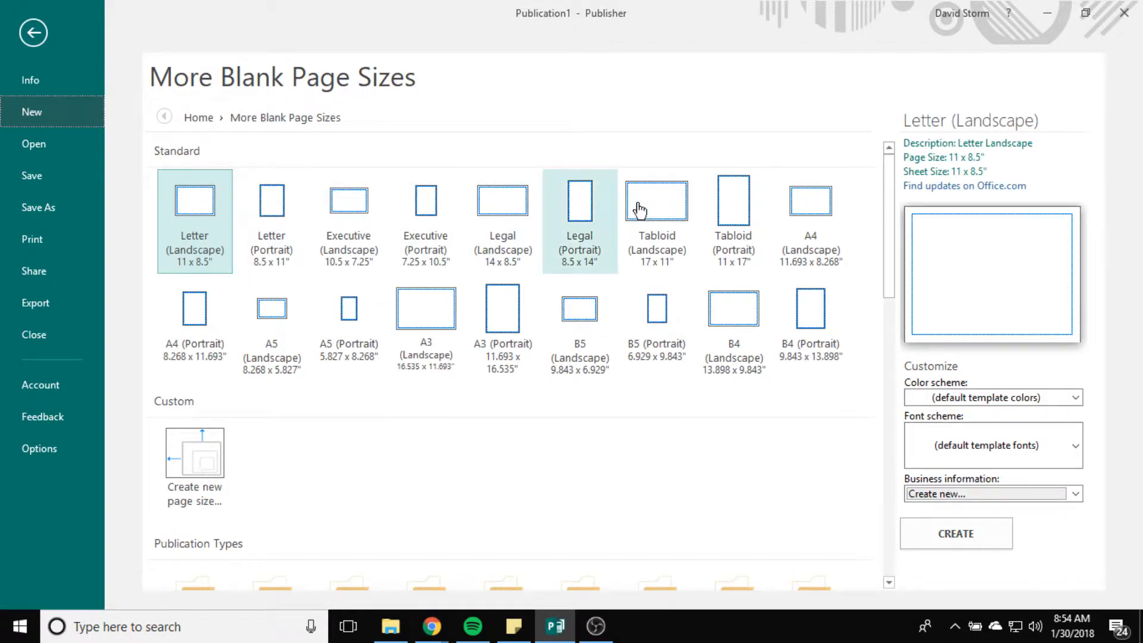
pyautogui.scroll(-8, 471, 504)
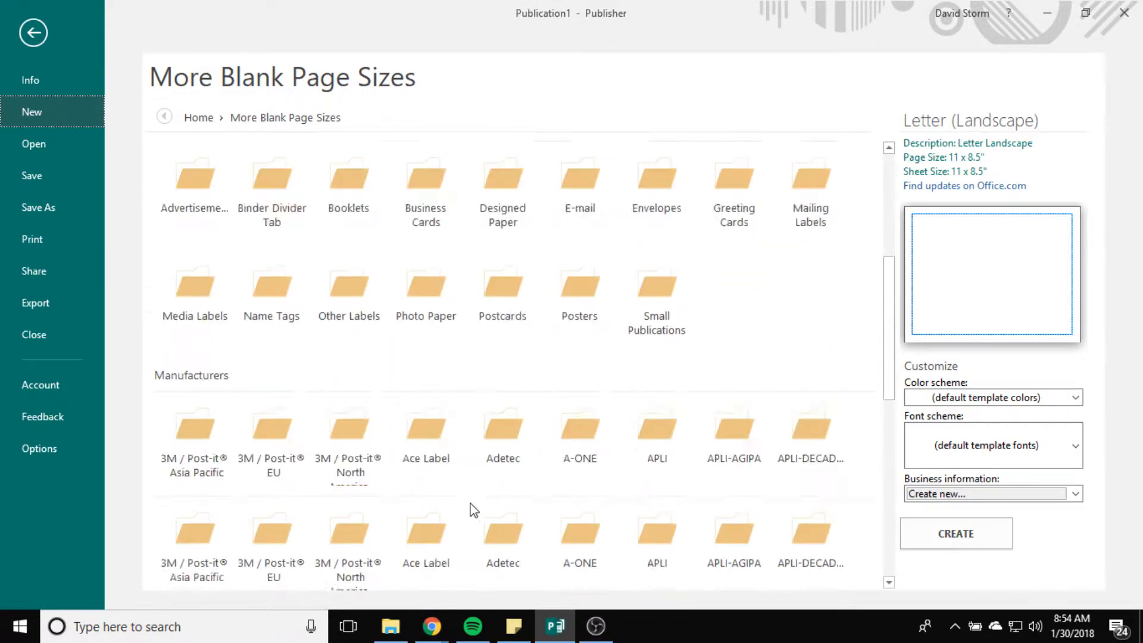
pyautogui.scroll(4, 333, 416)
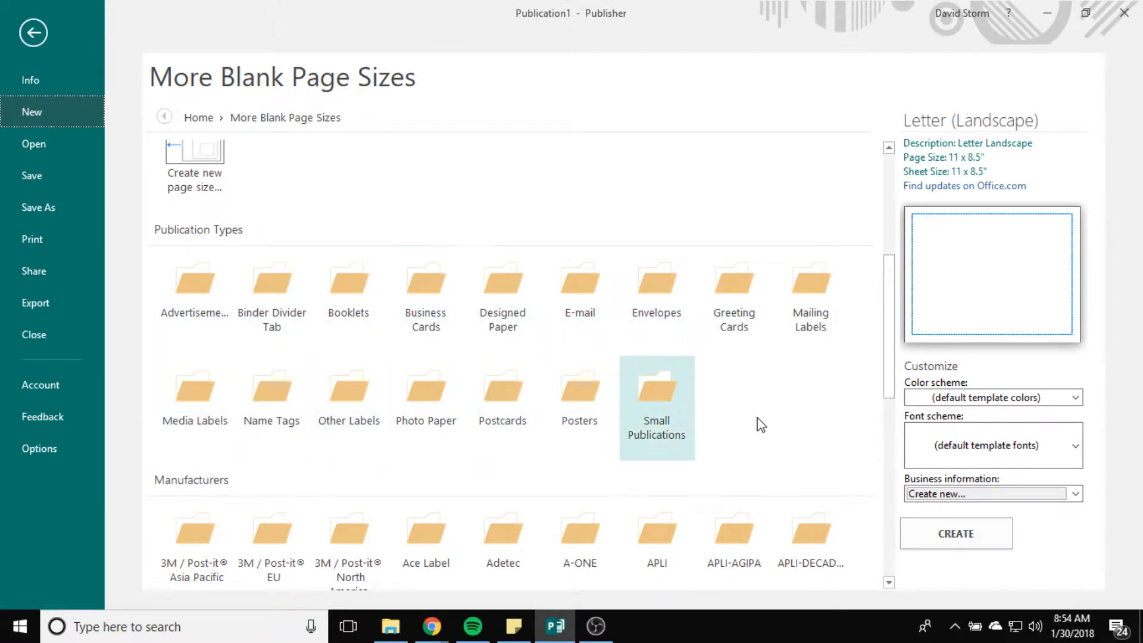
pyautogui.scroll(3, 765, 418)
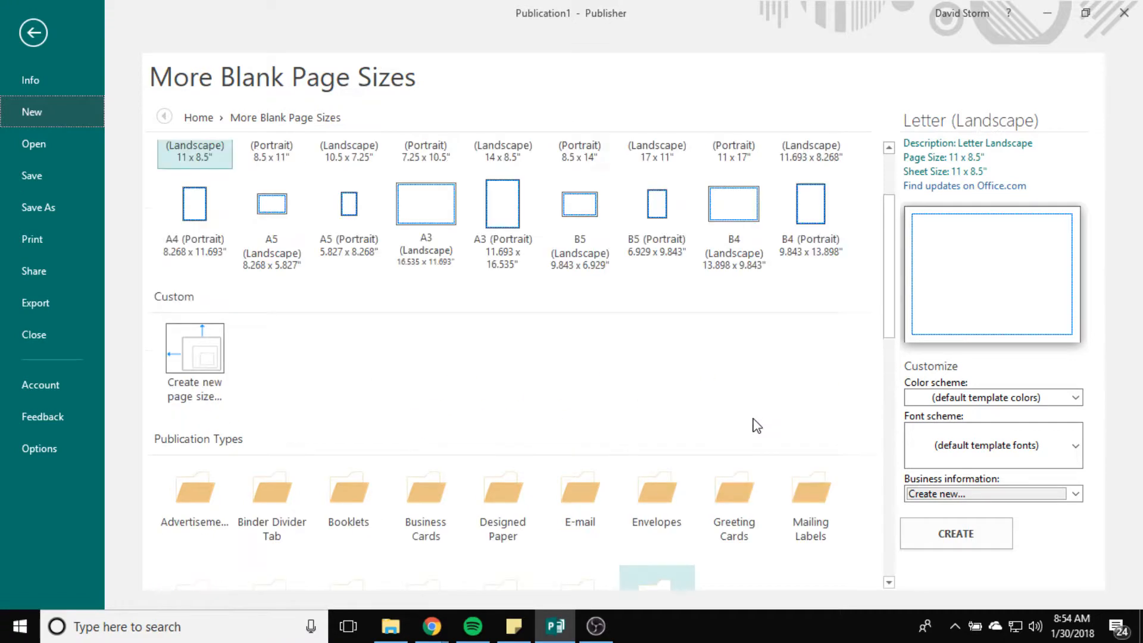
pyautogui.click(201, 368)
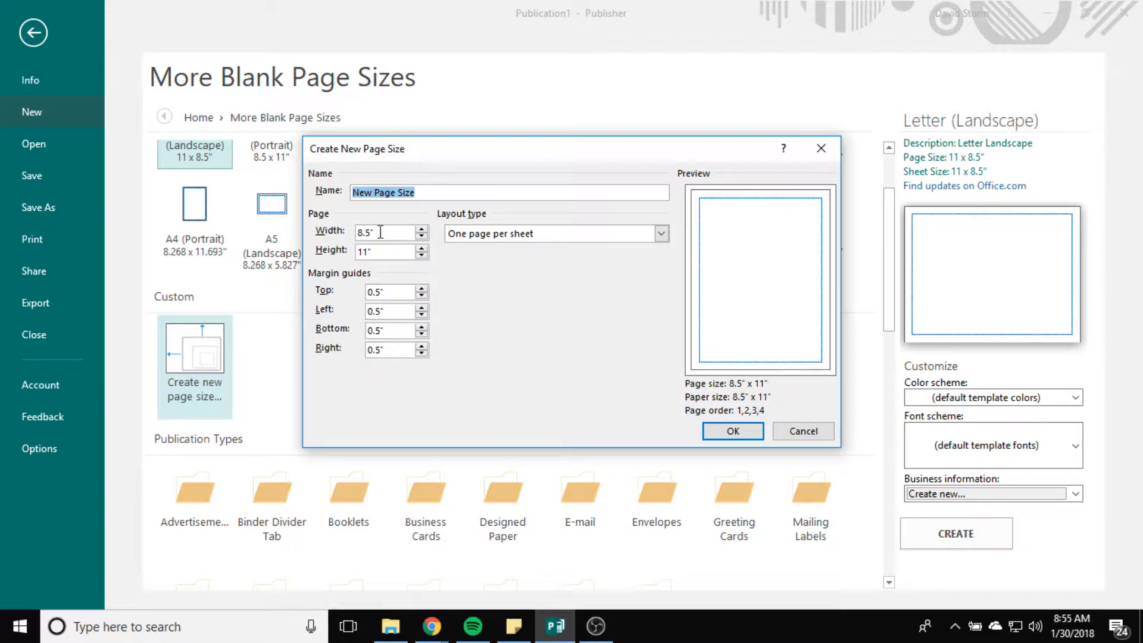
# Step: Name the page size 'Business Card' with width 3.5" and height 2"
pyautogui.click(429, 192)
pyautogui.moveTo(430, 192); pyautogui.dragTo(301, 194)
pyautogui.click(426, 192)
pyautogui.write('Business Card')
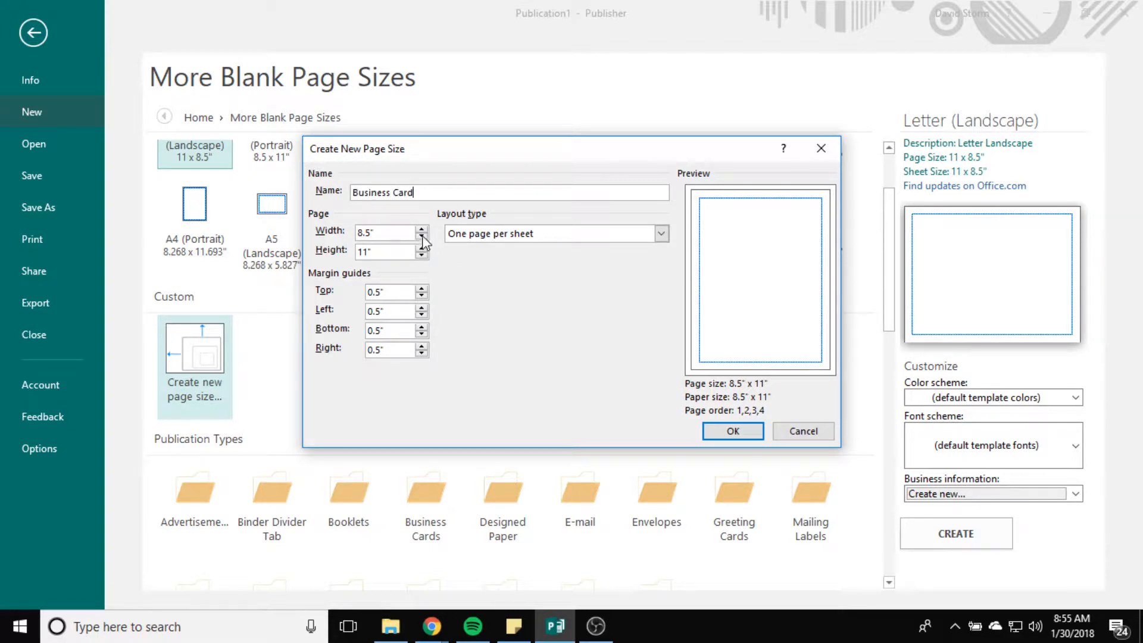
pyautogui.click(379, 232)
pyautogui.moveTo(383, 233); pyautogui.dragTo(289, 228)
pyautogui.write('3.5')
pyautogui.press('Tab')
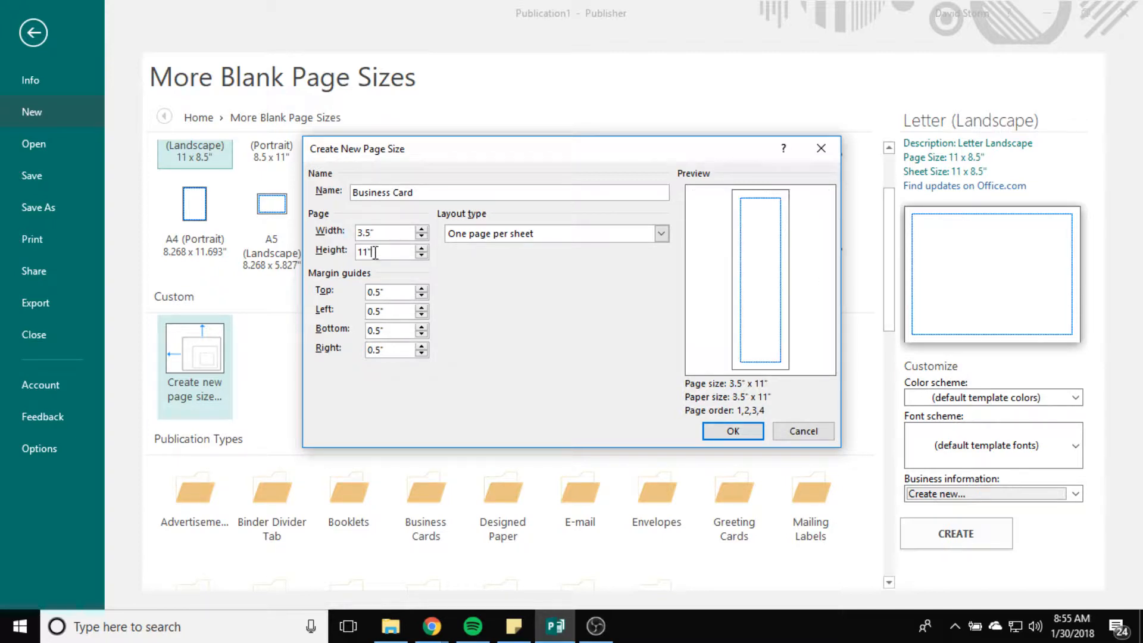
pyautogui.write('2')
pyautogui.click(411, 234)
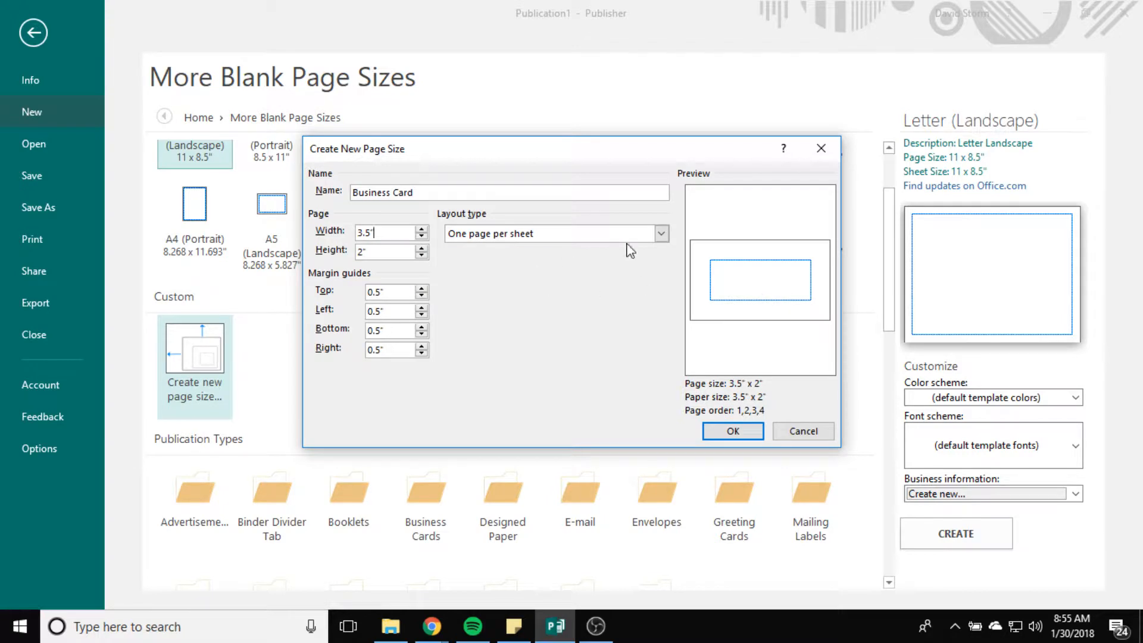
# Step: Try the multiple-pages-per-sheet layout, then return to one page per sheet
pyautogui.click(661, 233)
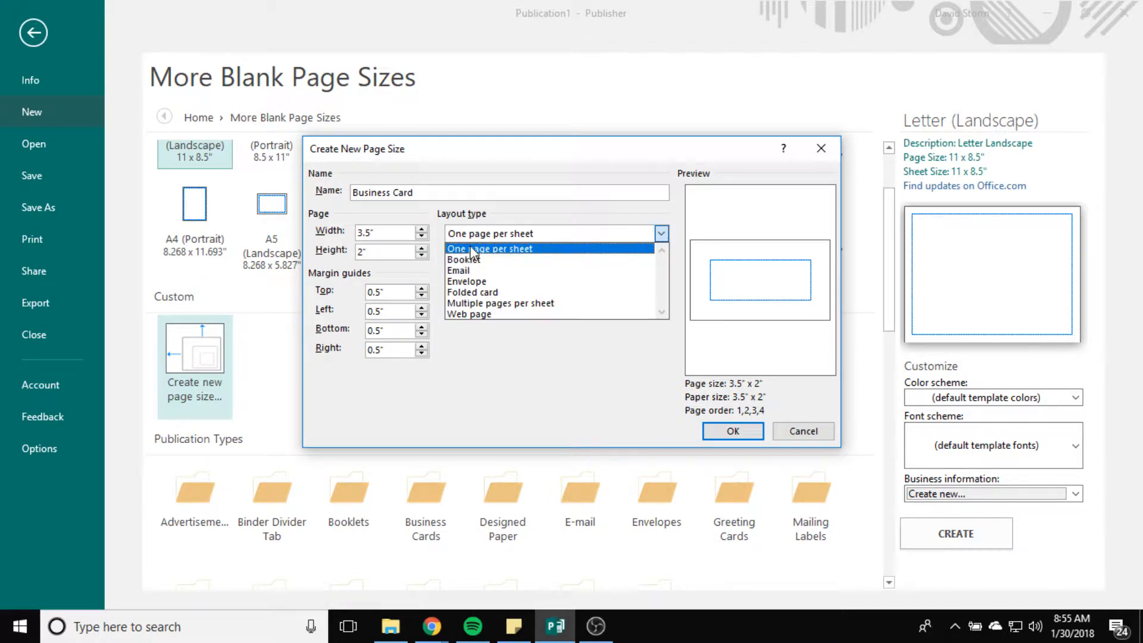
pyautogui.click(489, 303)
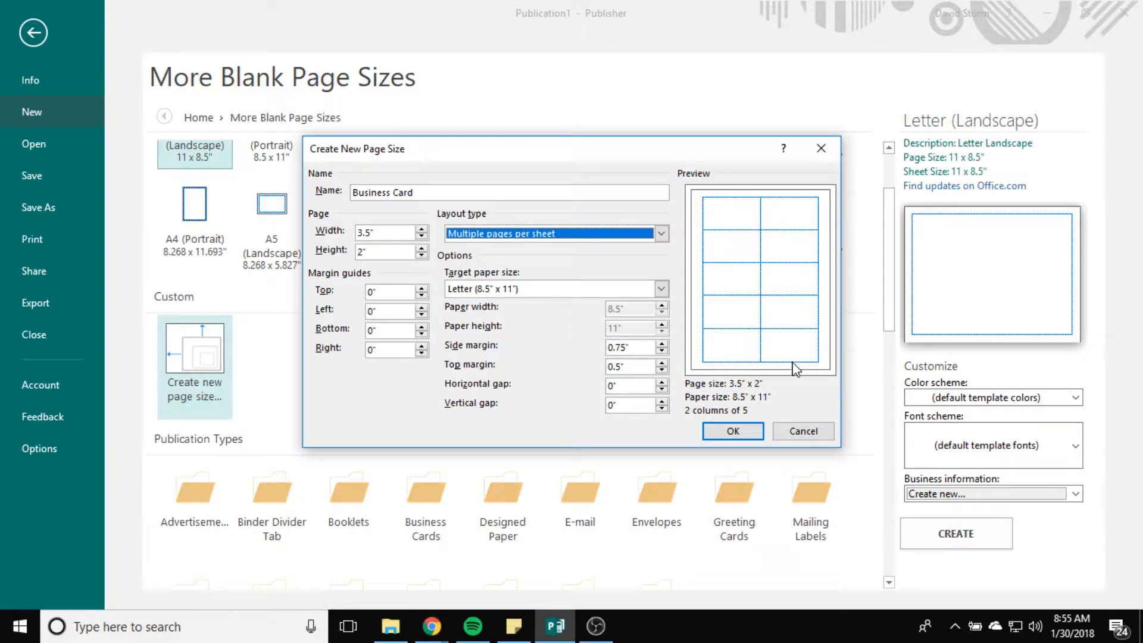
pyautogui.click(659, 233)
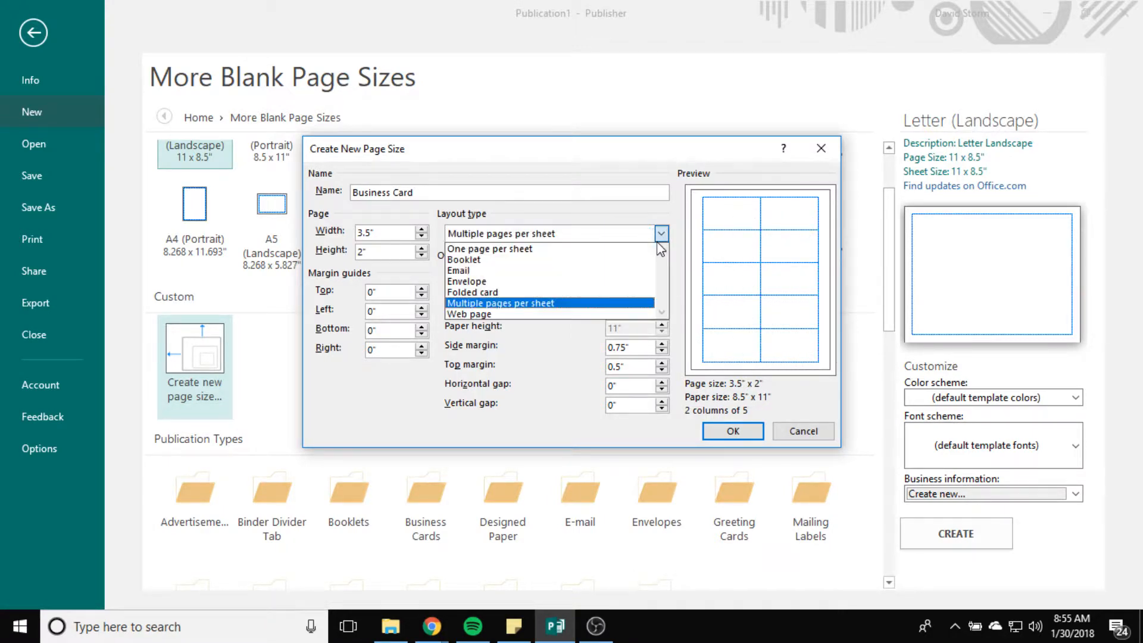
pyautogui.click(523, 248)
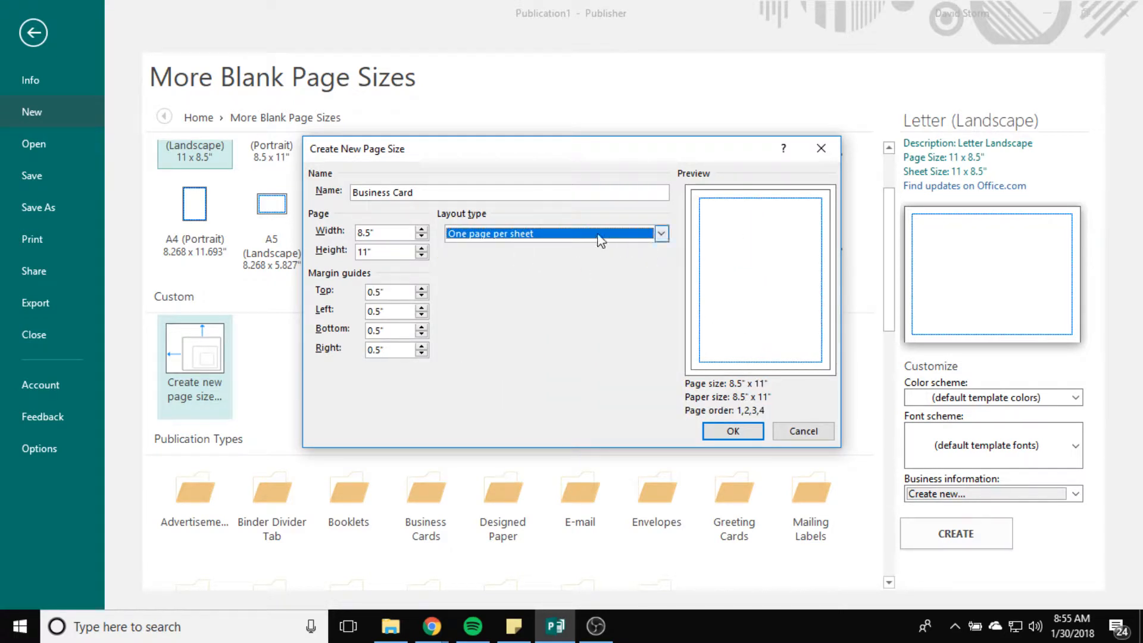
# Step: Re-enter the width as 3.52" and save the Business Card page size
pyautogui.click(395, 231)
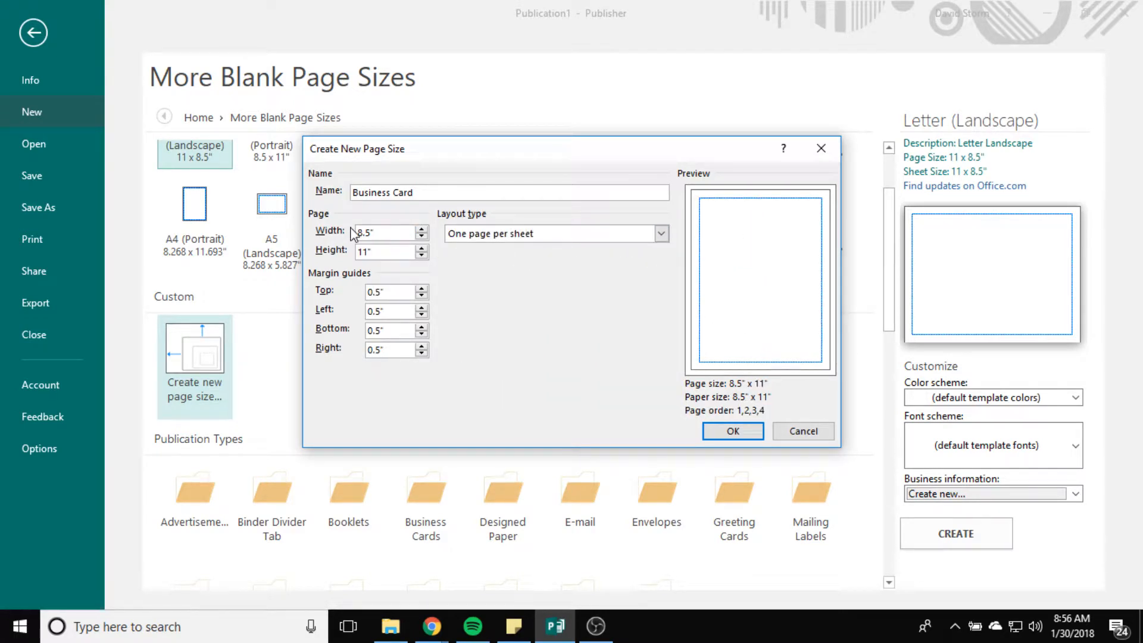
pyautogui.moveTo(380, 233); pyautogui.dragTo(337, 255)
pyautogui.write('3.5')
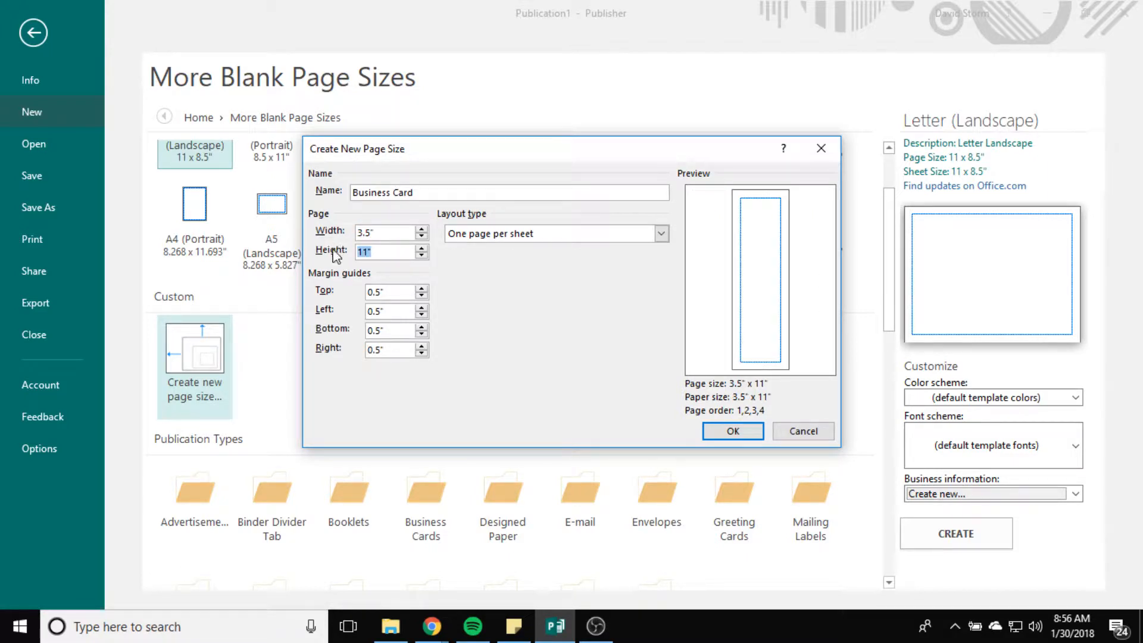
pyautogui.write('2')
pyautogui.click(405, 237)
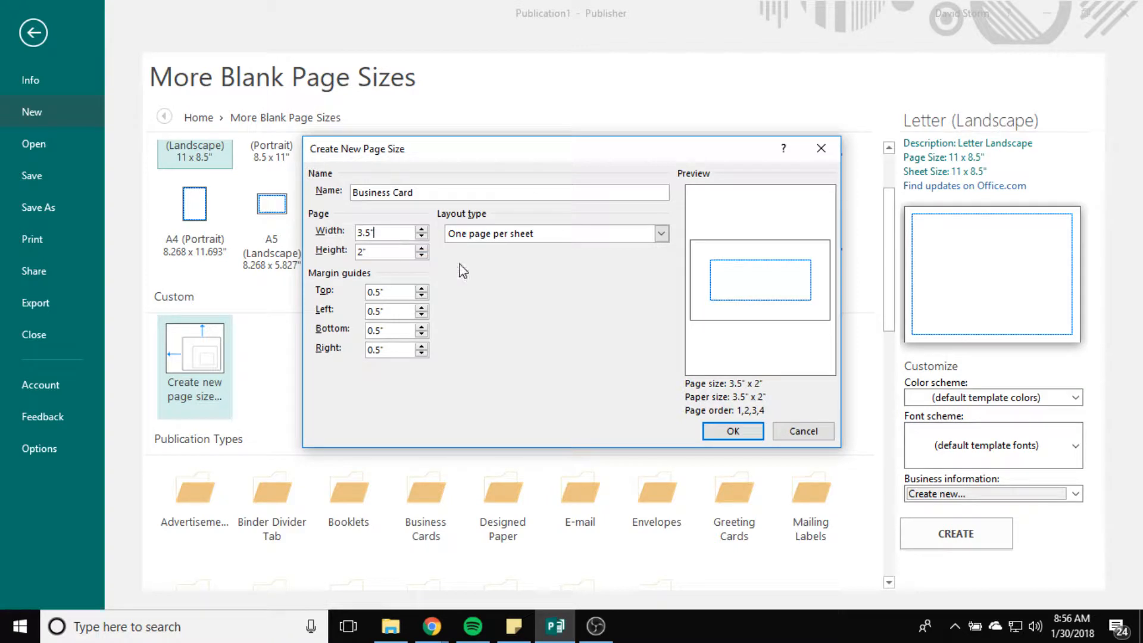
pyautogui.click(732, 431)
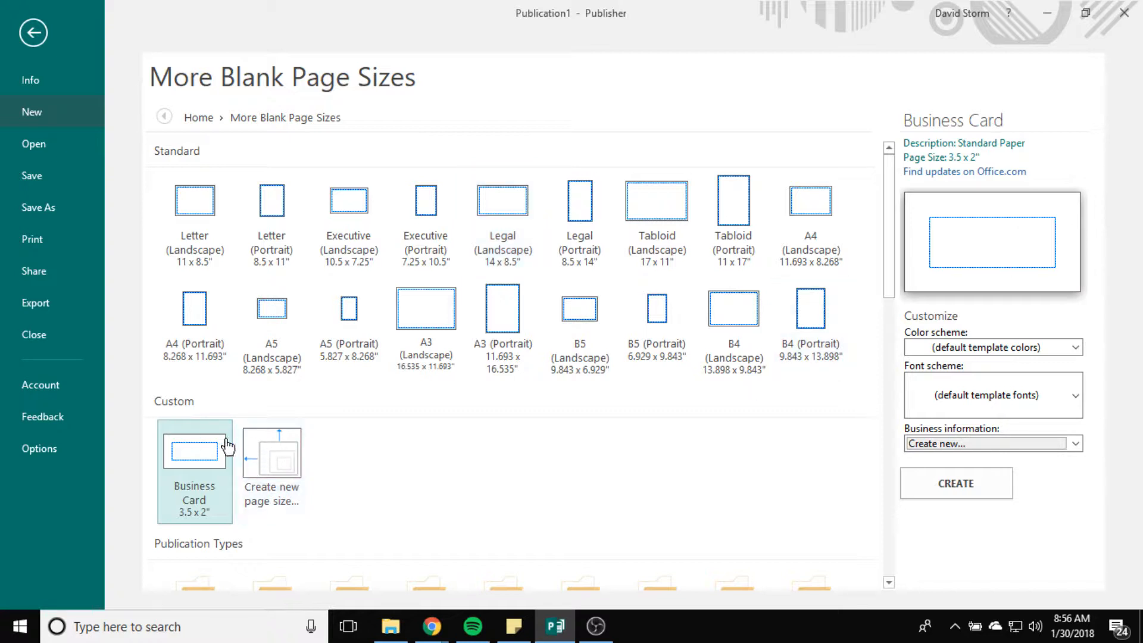
# Step: Keep the default colour scheme and new business information, and create the Business Card publication
pyautogui.click(1022, 344)
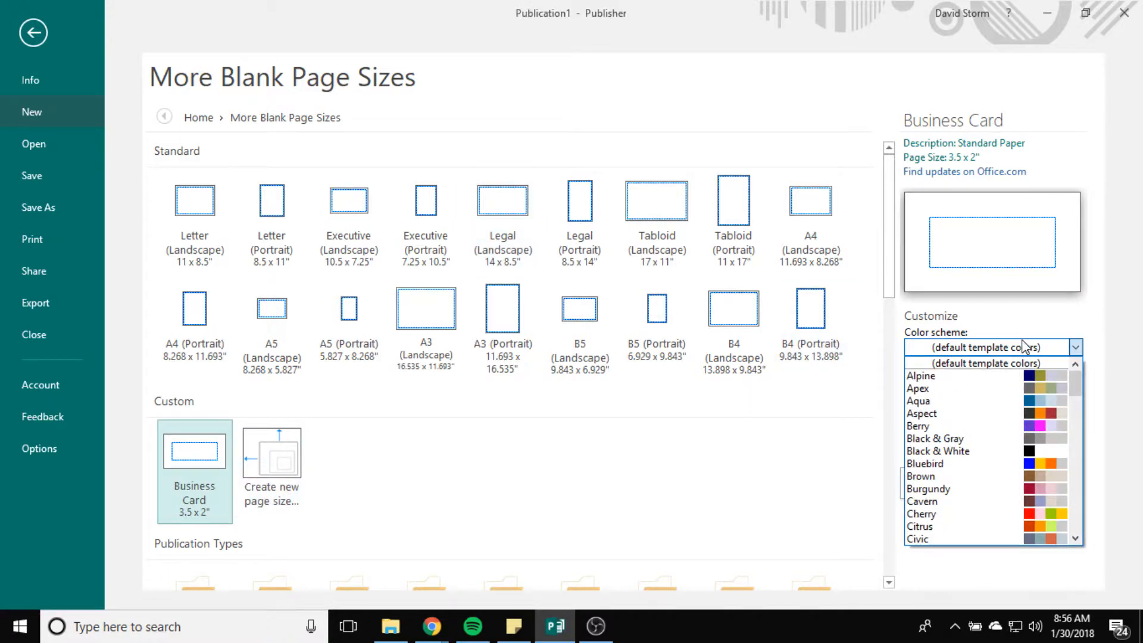
pyautogui.click(1022, 346)
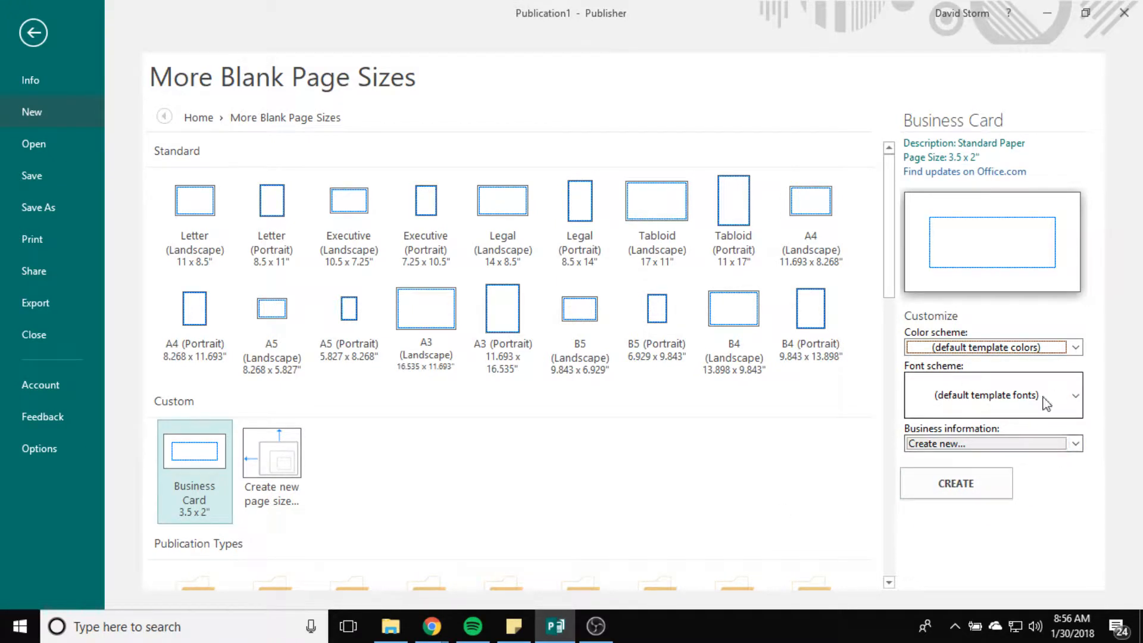
pyautogui.click(1076, 443)
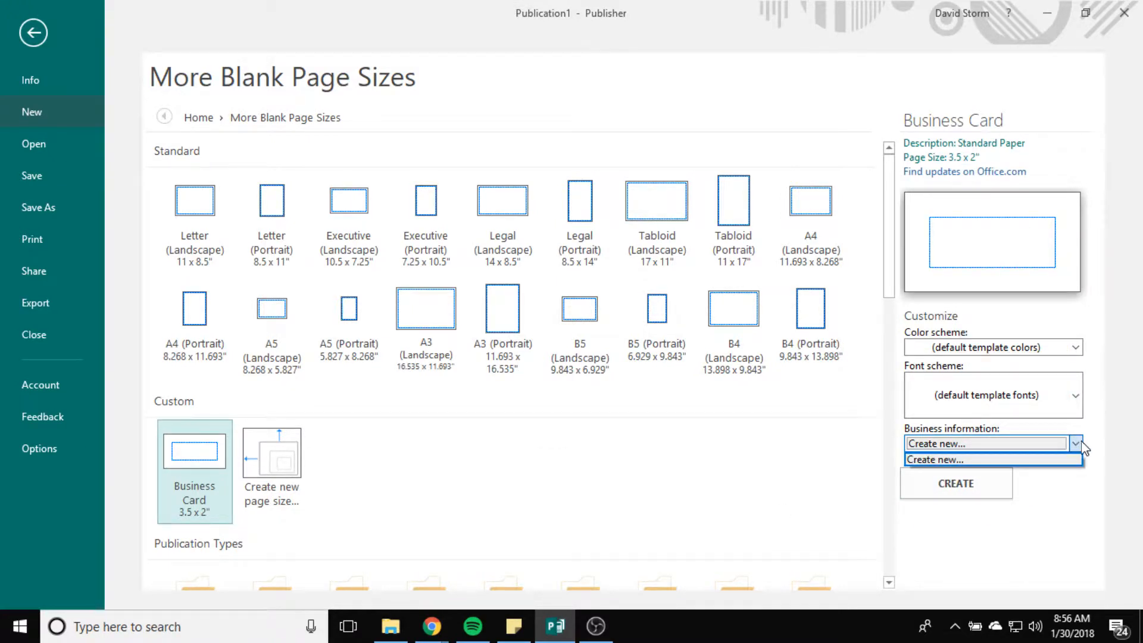
pyautogui.click(1082, 448)
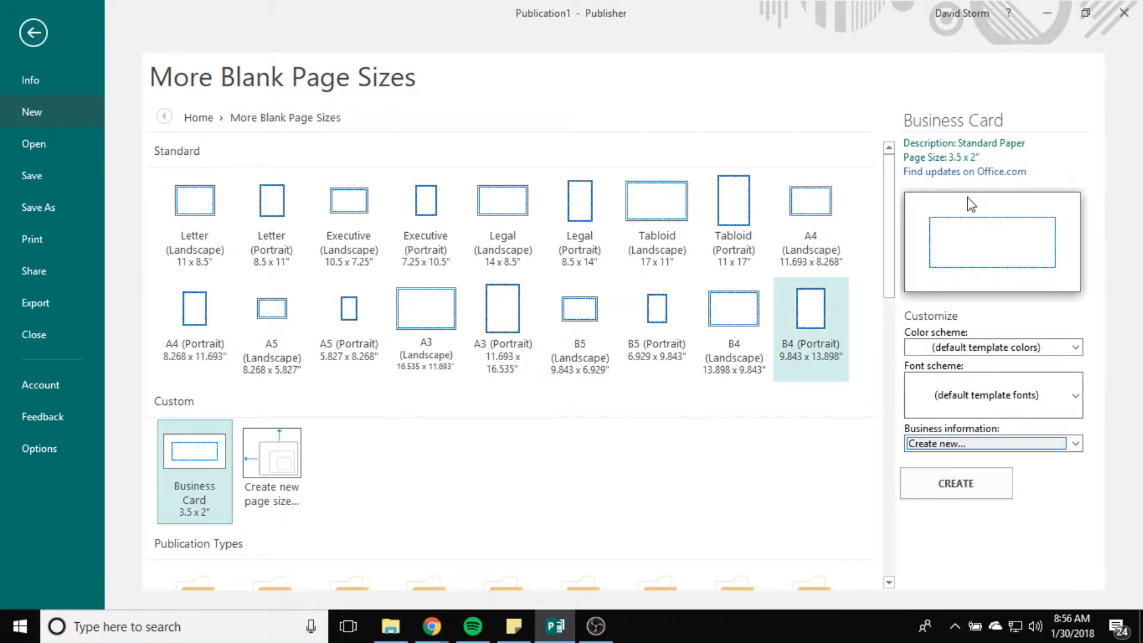
pyautogui.click(949, 493)
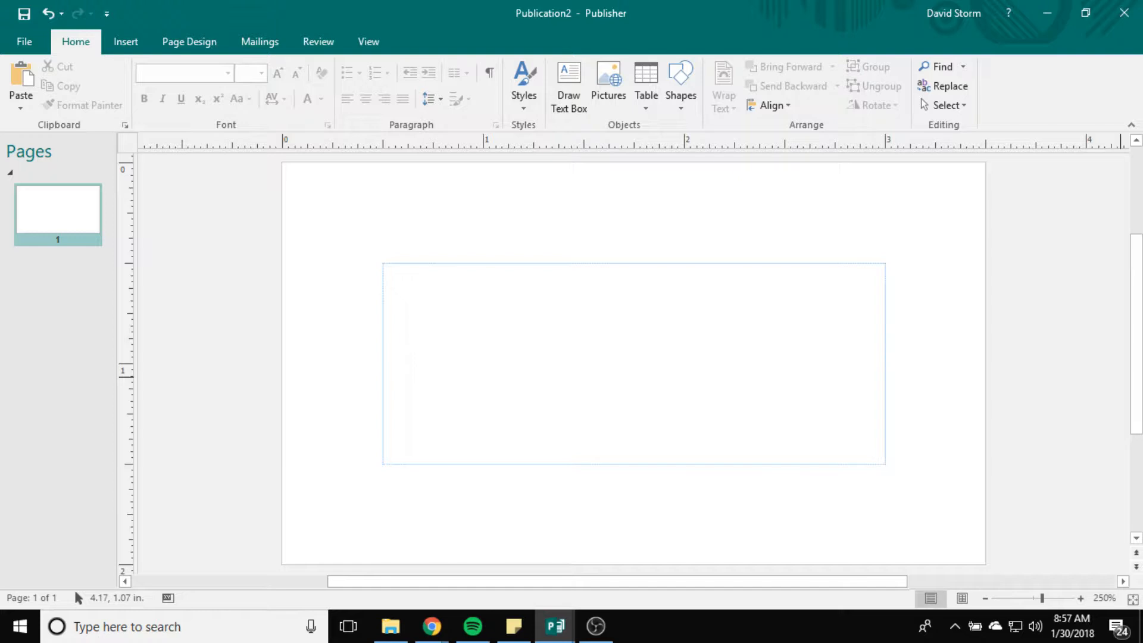
pyautogui.hotkey('alt', 'Tab')
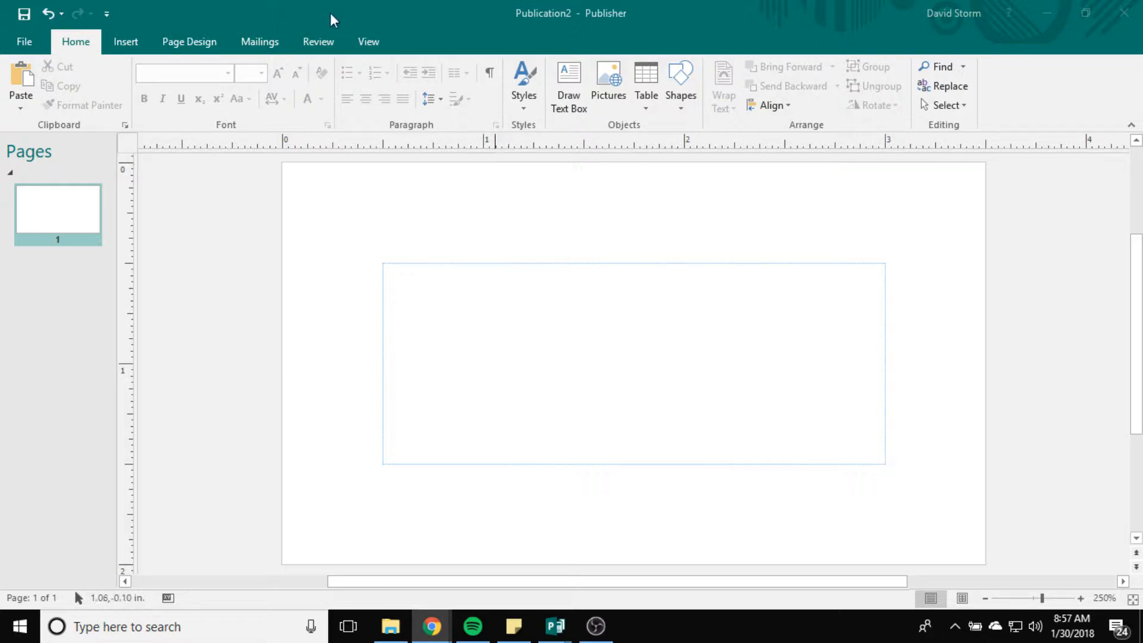
pyautogui.click(369, 44)
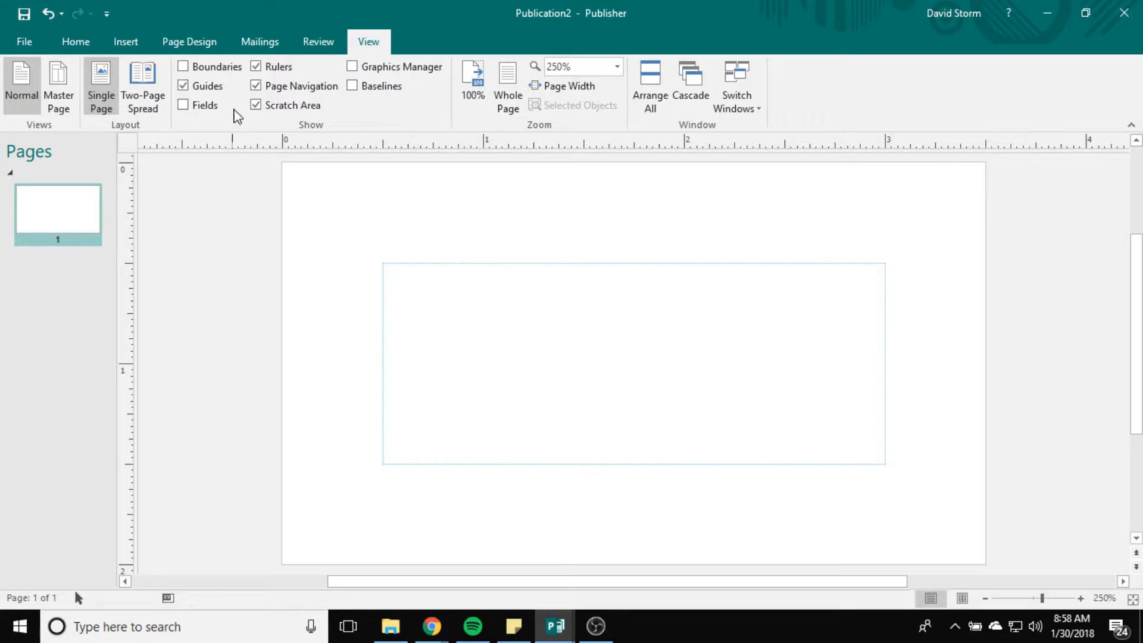
pyautogui.click(352, 67)
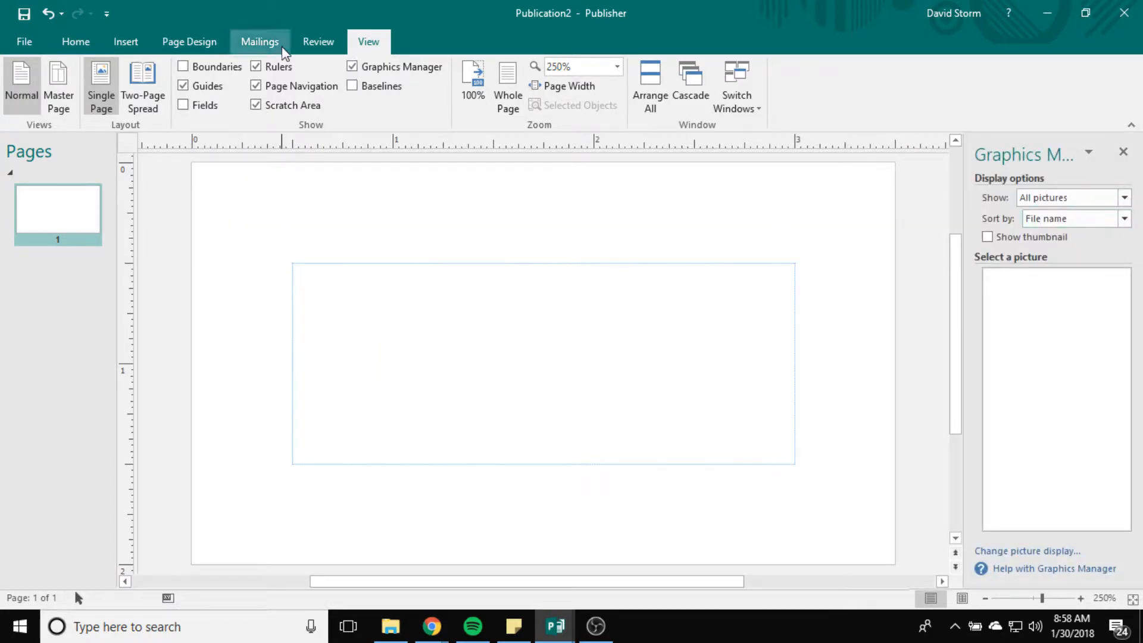
pyautogui.click(357, 71)
pyautogui.click(183, 66)
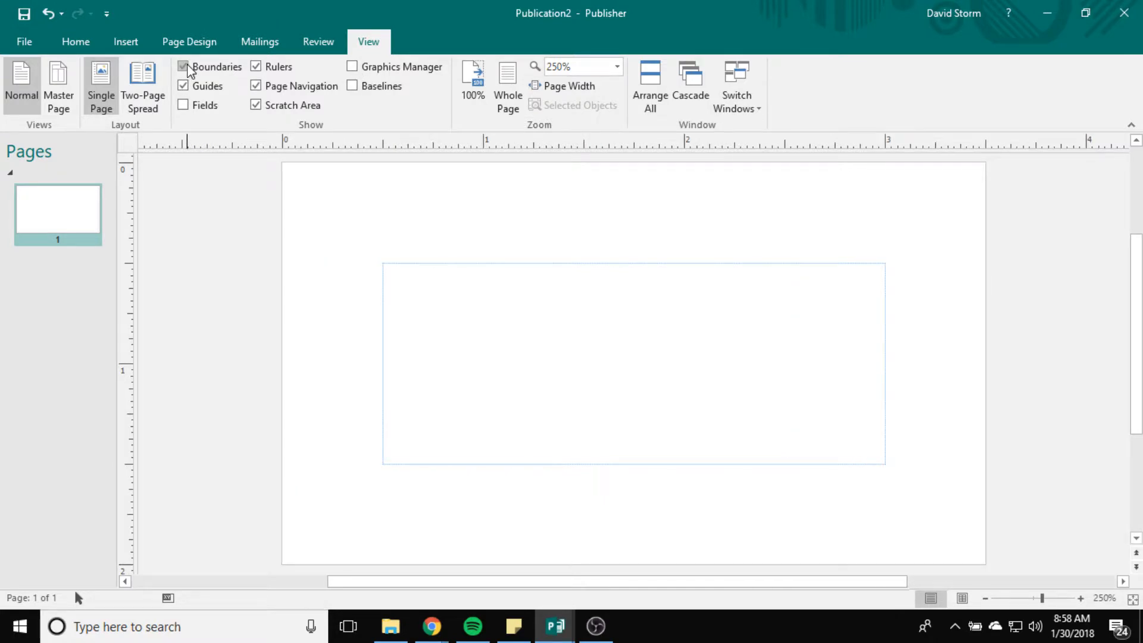
pyautogui.click(184, 105)
pyautogui.click(183, 105)
pyautogui.click(183, 67)
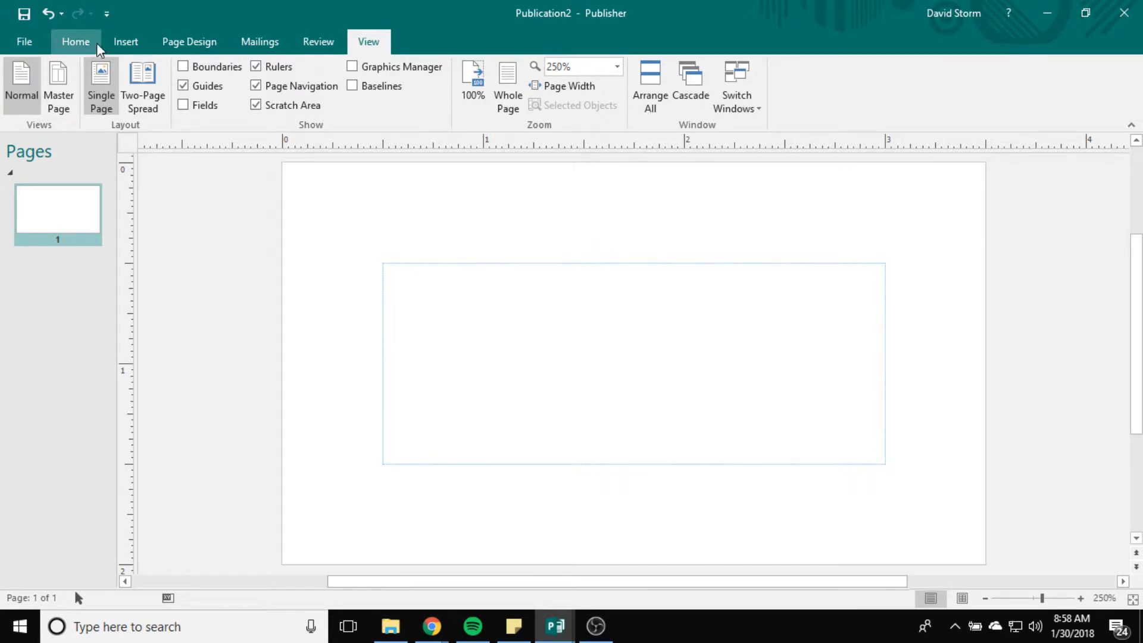
pyautogui.click(122, 45)
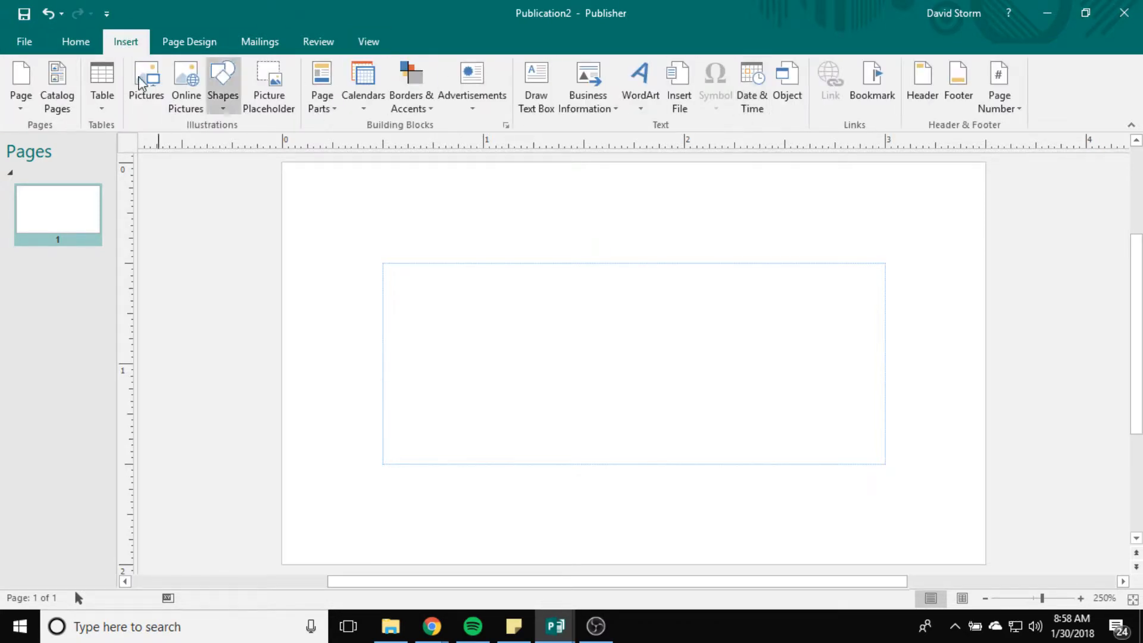
# Step: Draw two vertical lines down the left and right parts of the card
pyautogui.click(222, 102)
pyautogui.click(232, 143)
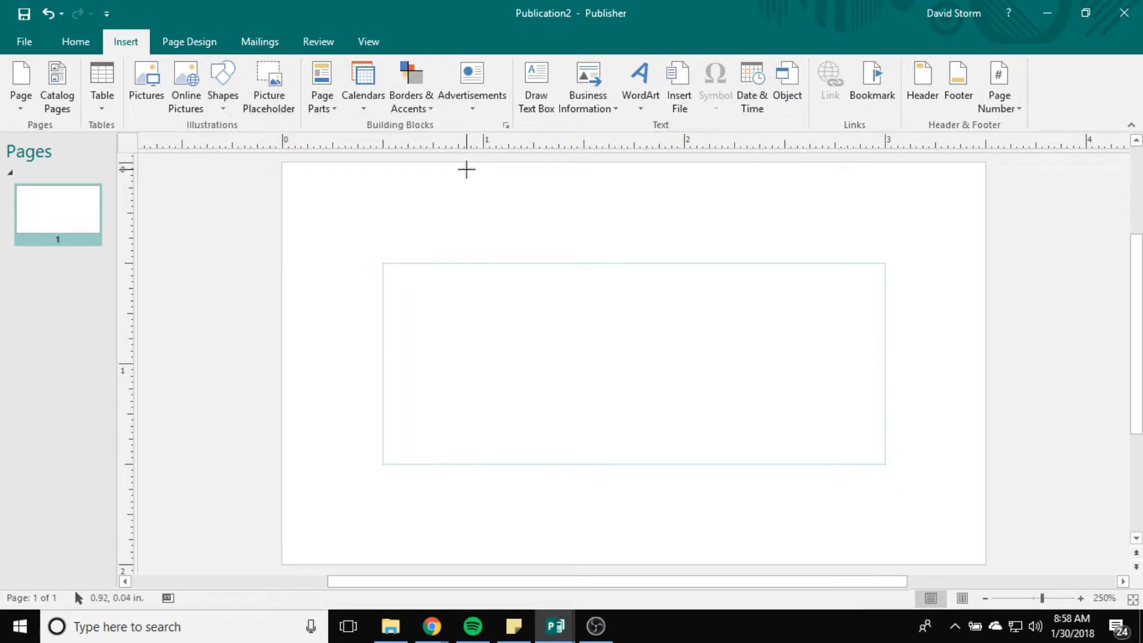
pyautogui.moveTo(467, 169); pyautogui.dragTo(470, 554)
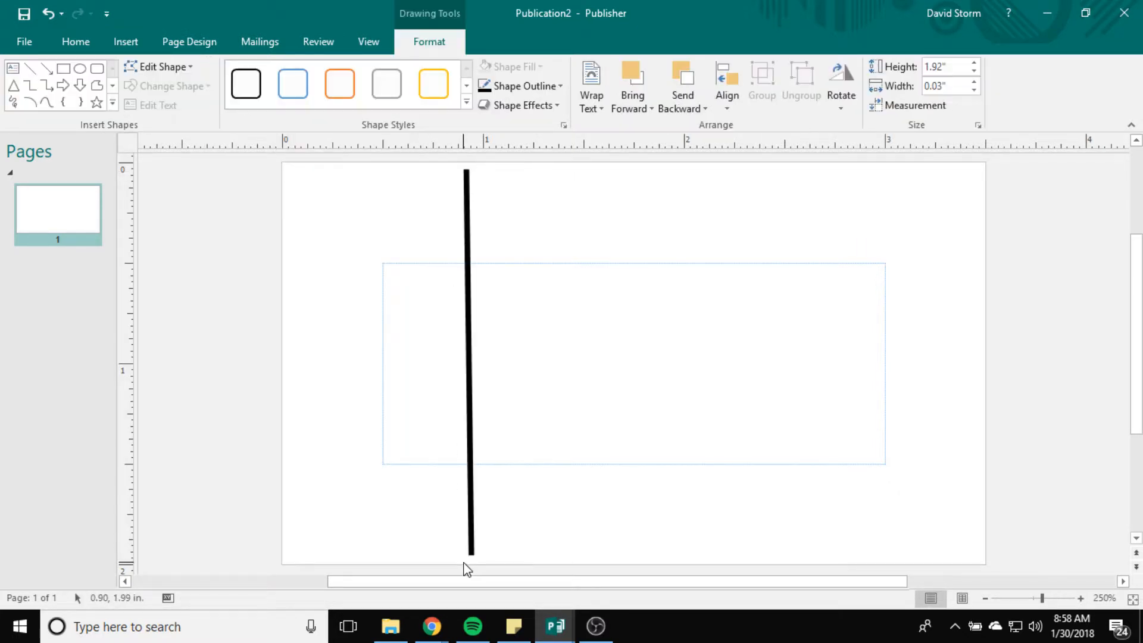
pyautogui.click(778, 229)
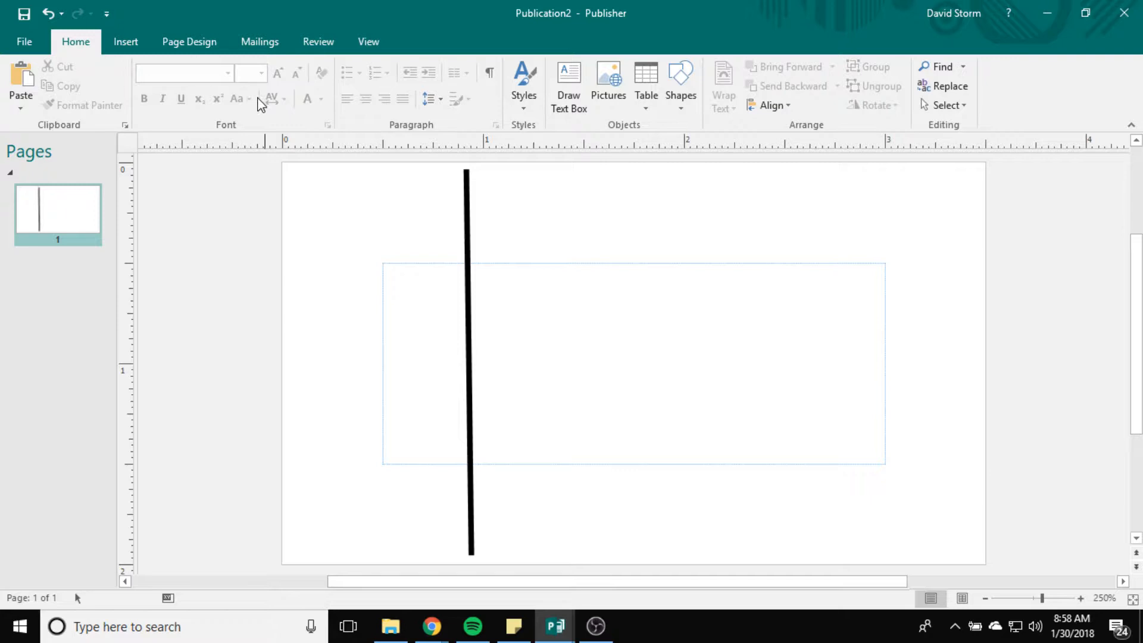
pyautogui.click(126, 40)
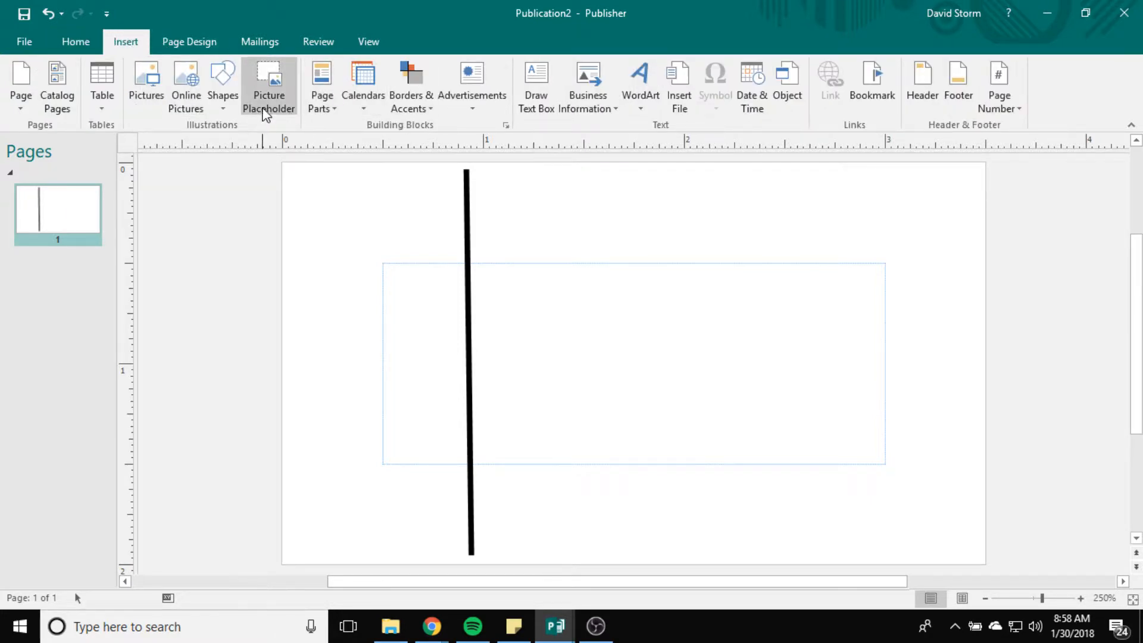
pyautogui.click(223, 95)
pyautogui.click(232, 146)
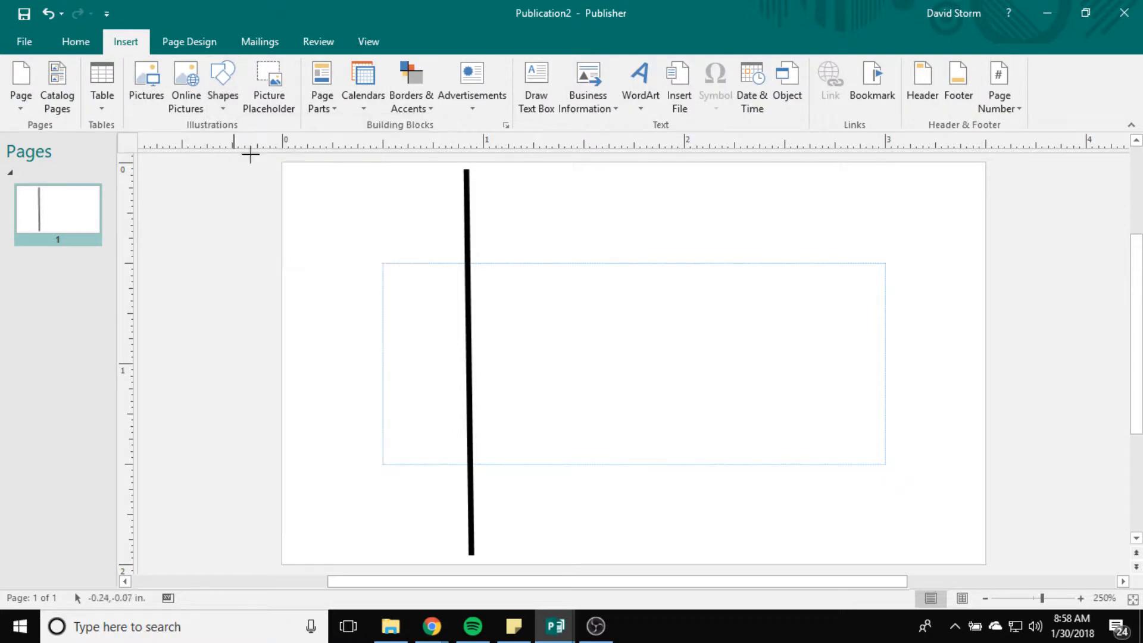
pyautogui.moveTo(767, 172); pyautogui.dragTo(769, 544)
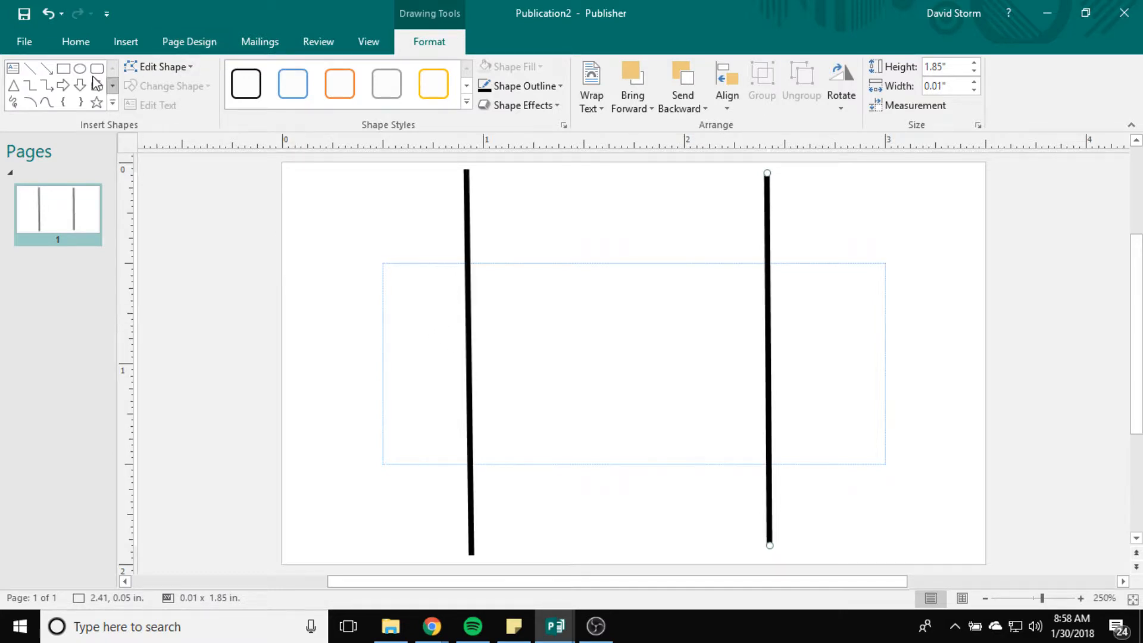
# Step: Draw upper and lower horizontal lines across the card and shift both vertical lines inward
pyautogui.click(30, 68)
pyautogui.moveTo(297, 313); pyautogui.dragTo(970, 308)
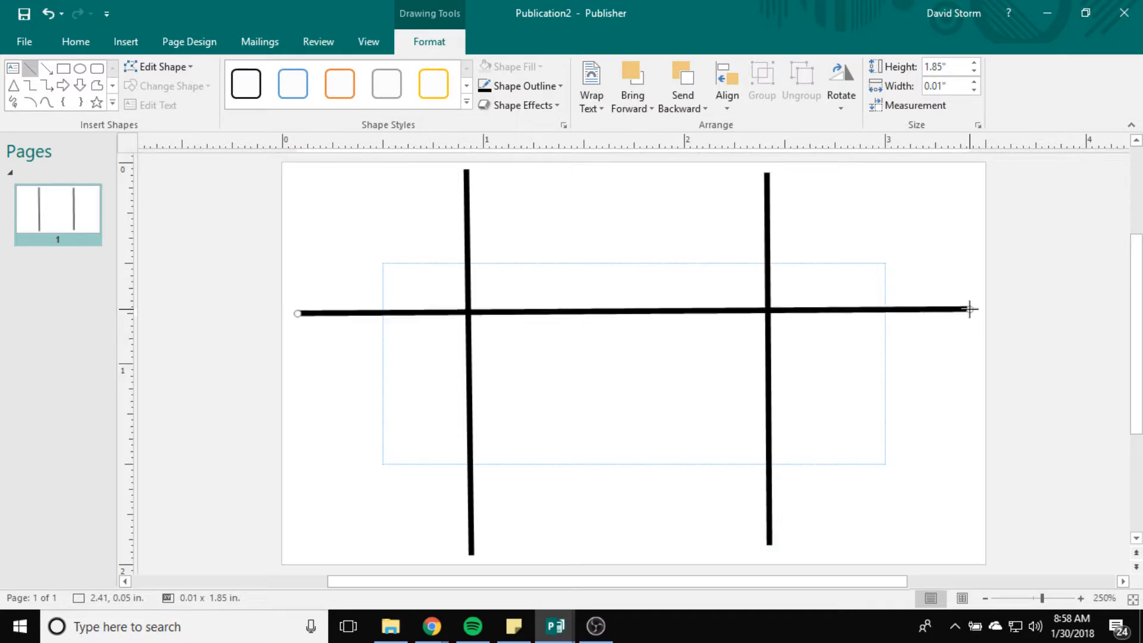
pyautogui.click(29, 70)
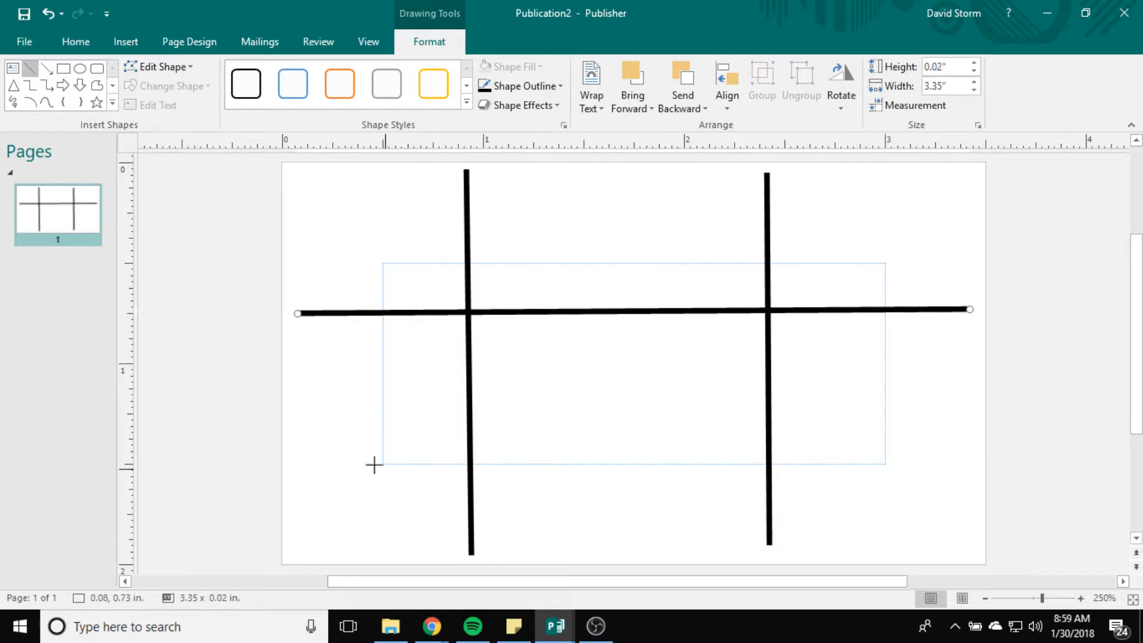
pyautogui.moveTo(308, 437); pyautogui.dragTo(973, 444)
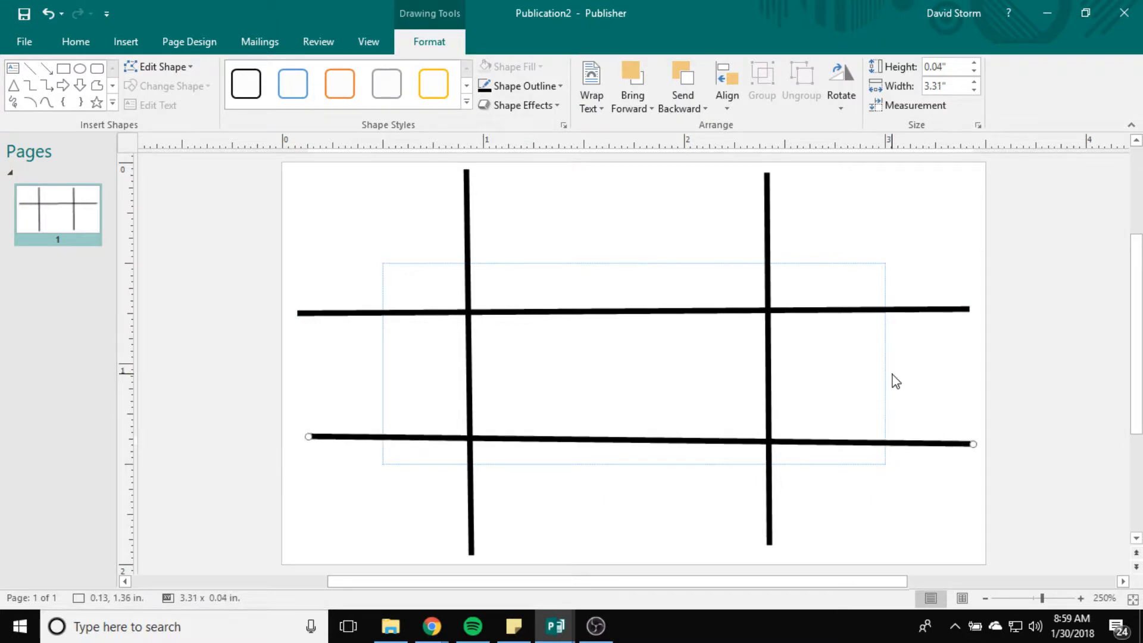
pyautogui.click(466, 263)
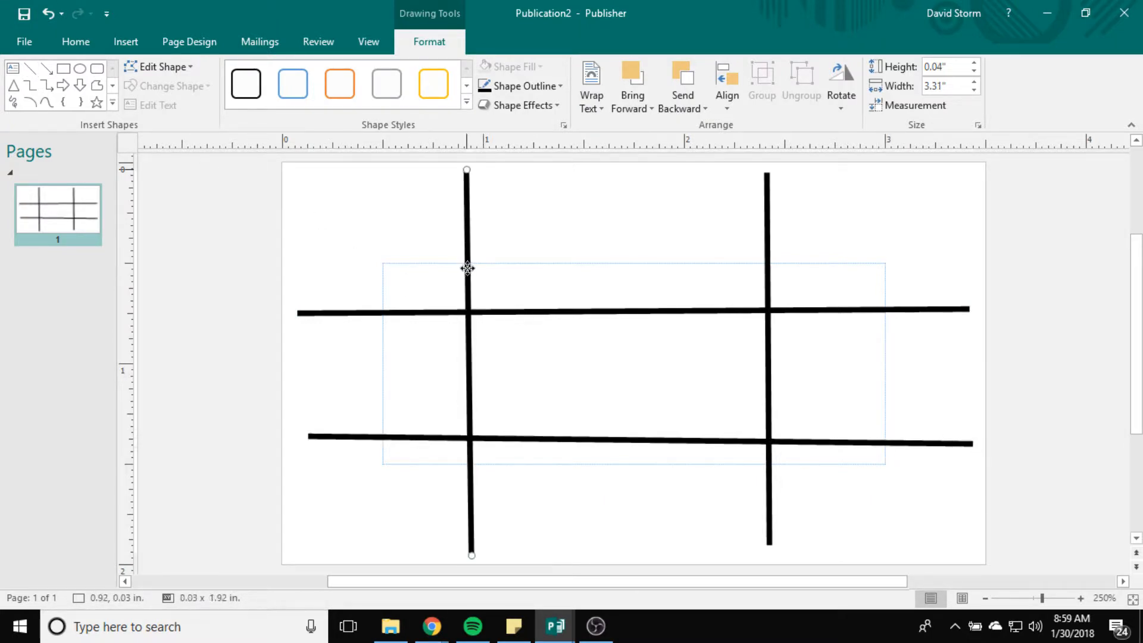
pyautogui.moveTo(509, 263); pyautogui.dragTo(510, 264)
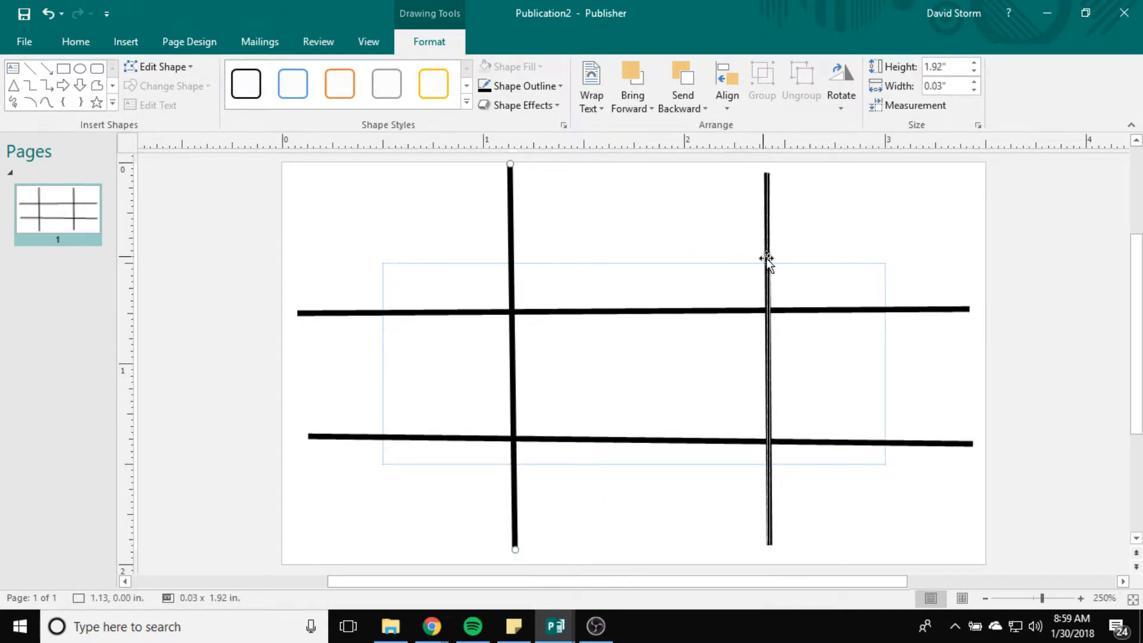
pyautogui.moveTo(766, 258); pyautogui.dragTo(714, 263)
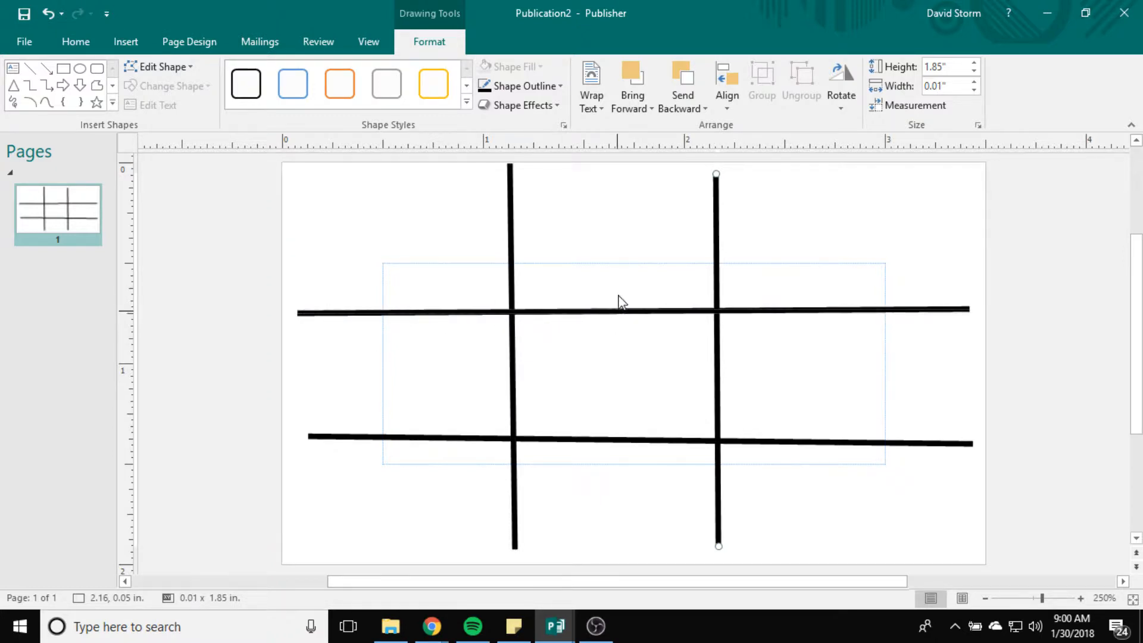
# Step: Delete both horizontal and both vertical grid lines one at a time
pyautogui.click(552, 312)
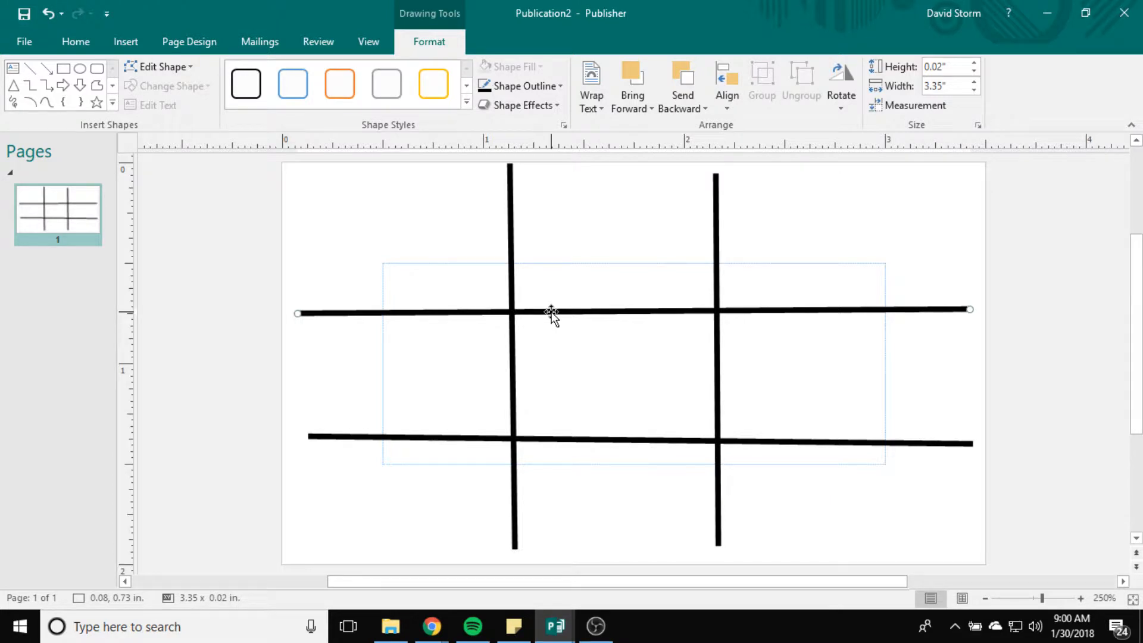
pyautogui.press('Delete')
pyautogui.click(512, 359)
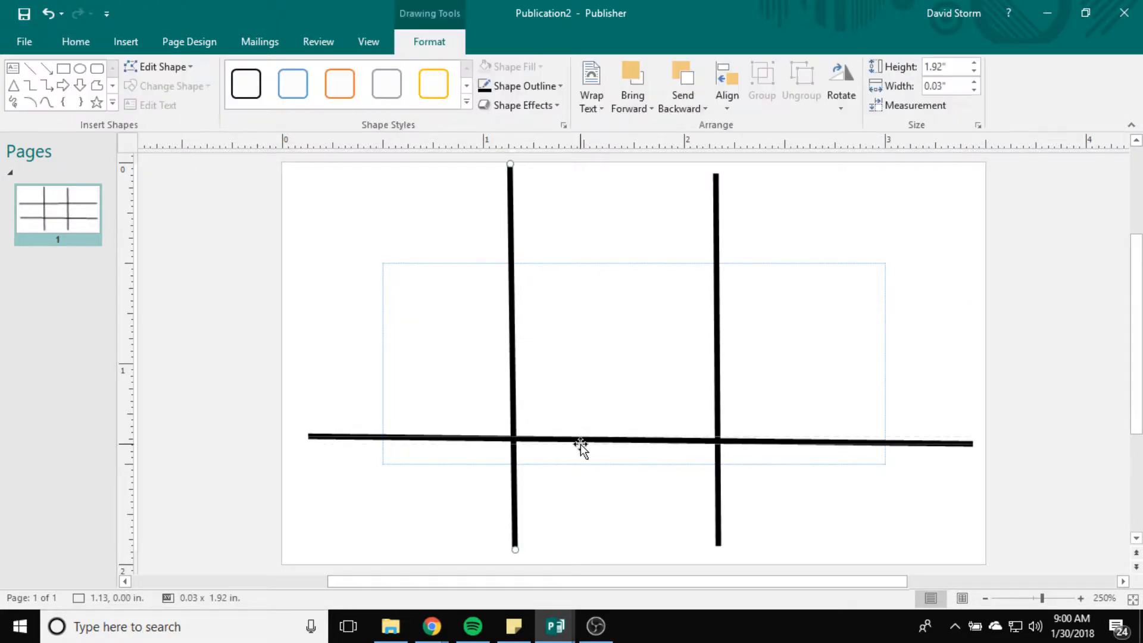
pyautogui.press('Delete')
pyautogui.click(581, 441)
pyautogui.press('Delete')
pyautogui.click(718, 393)
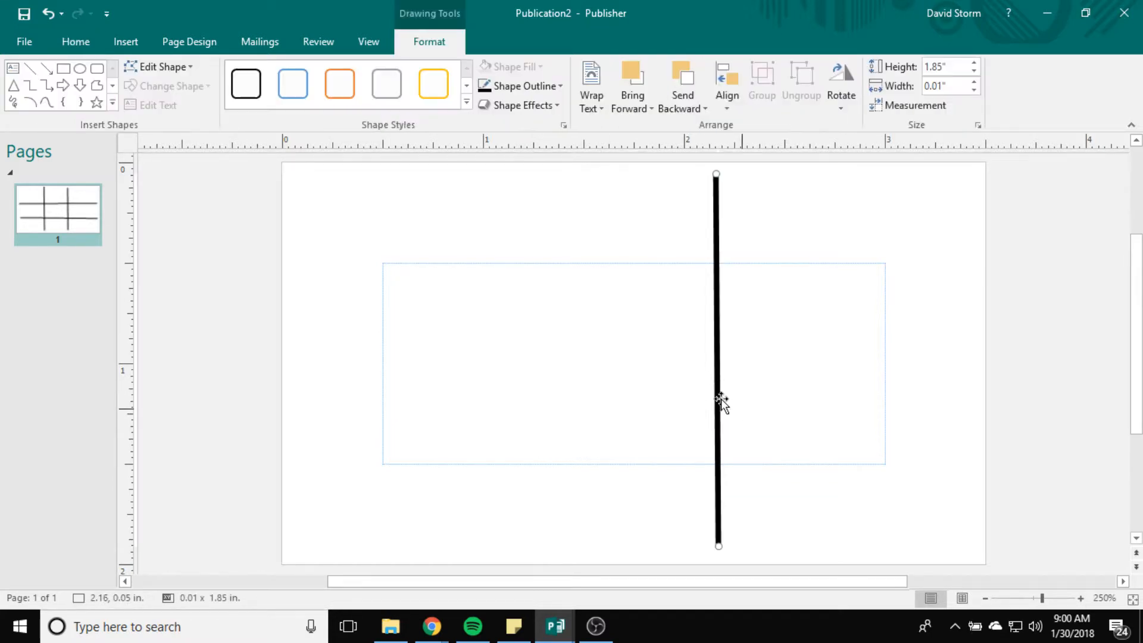
pyautogui.press('Delete')
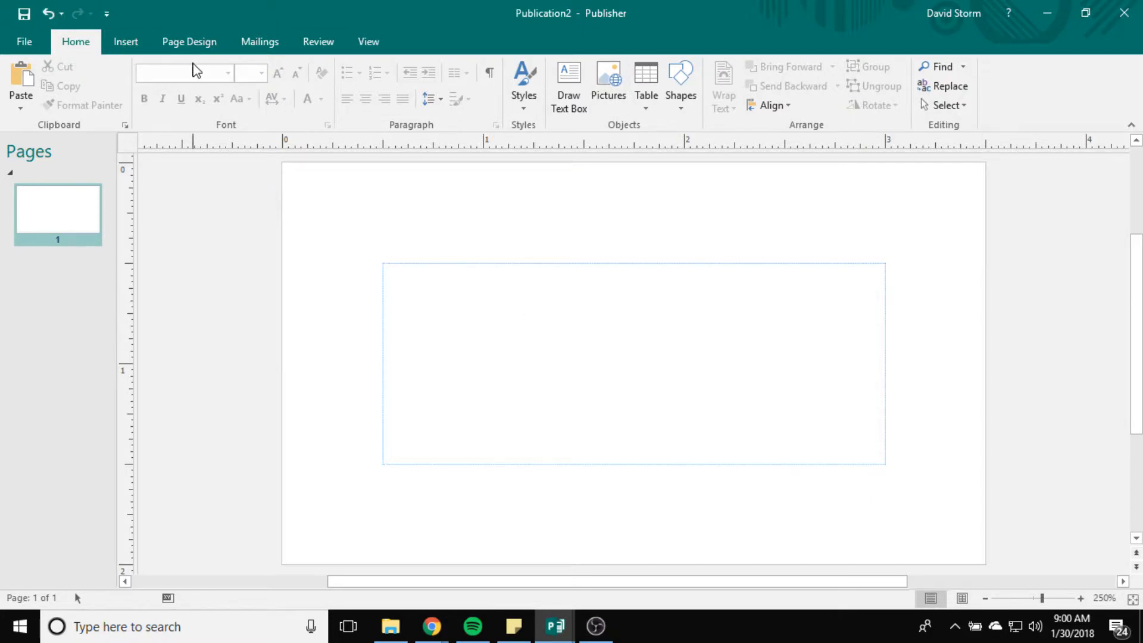
# Step: Draw a text box at the card's upper left, enter the full name with the typo fixed, and select it
pyautogui.click(125, 41)
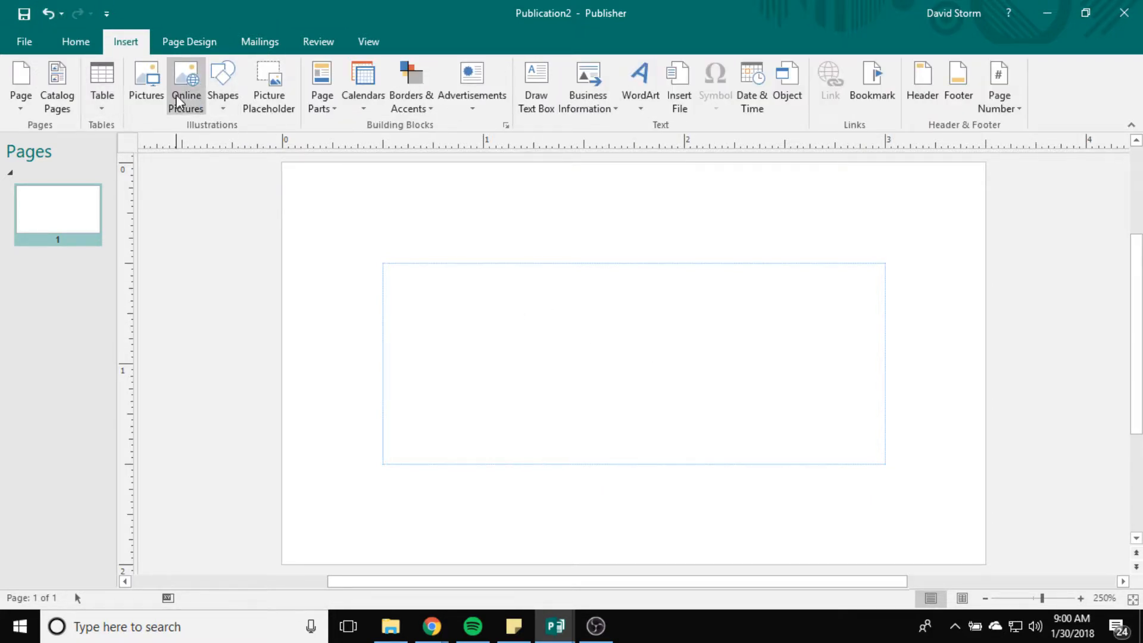
pyautogui.click(541, 105)
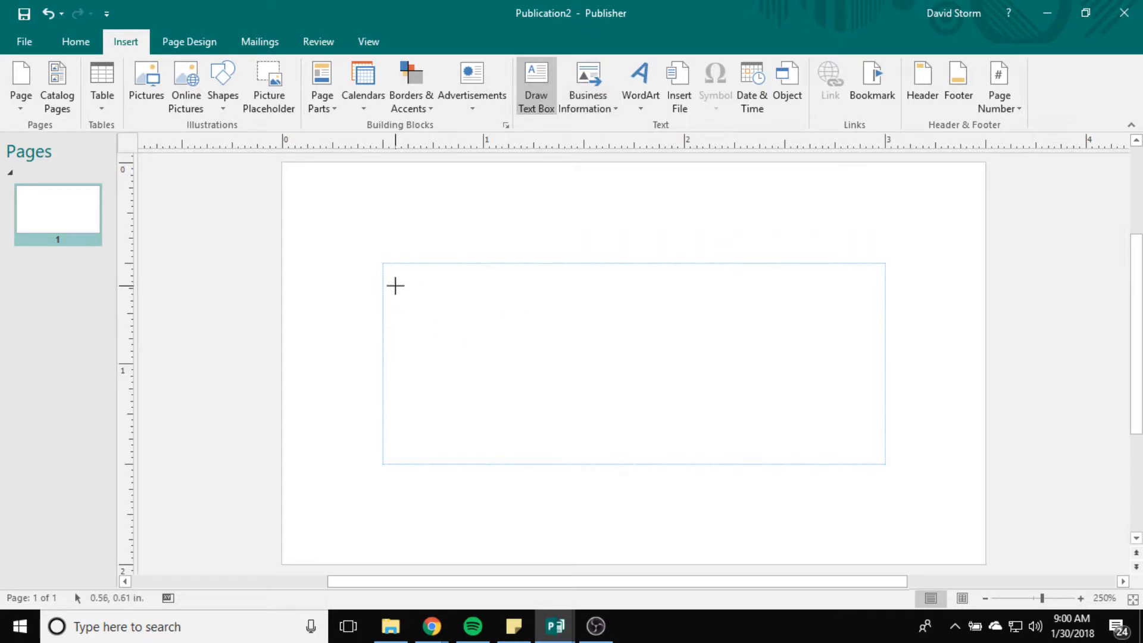
pyautogui.moveTo(390, 285); pyautogui.dragTo(612, 342)
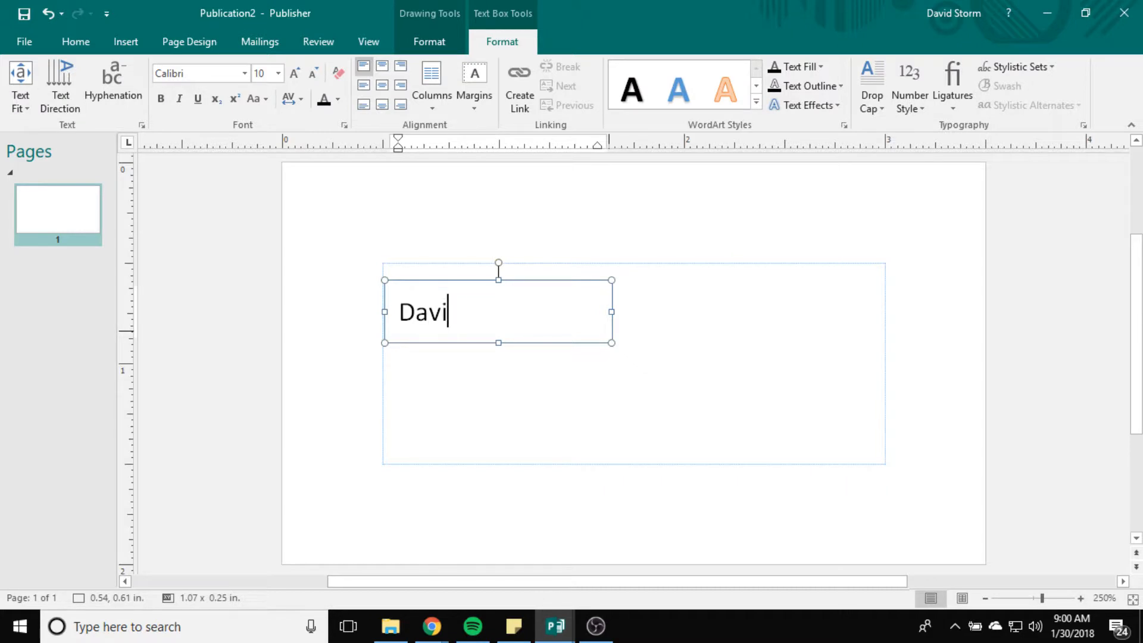
pyautogui.press('BackSpace')
pyautogui.press('BackSpace')
pyautogui.press('BackSpace')
pyautogui.press('BackSpace')
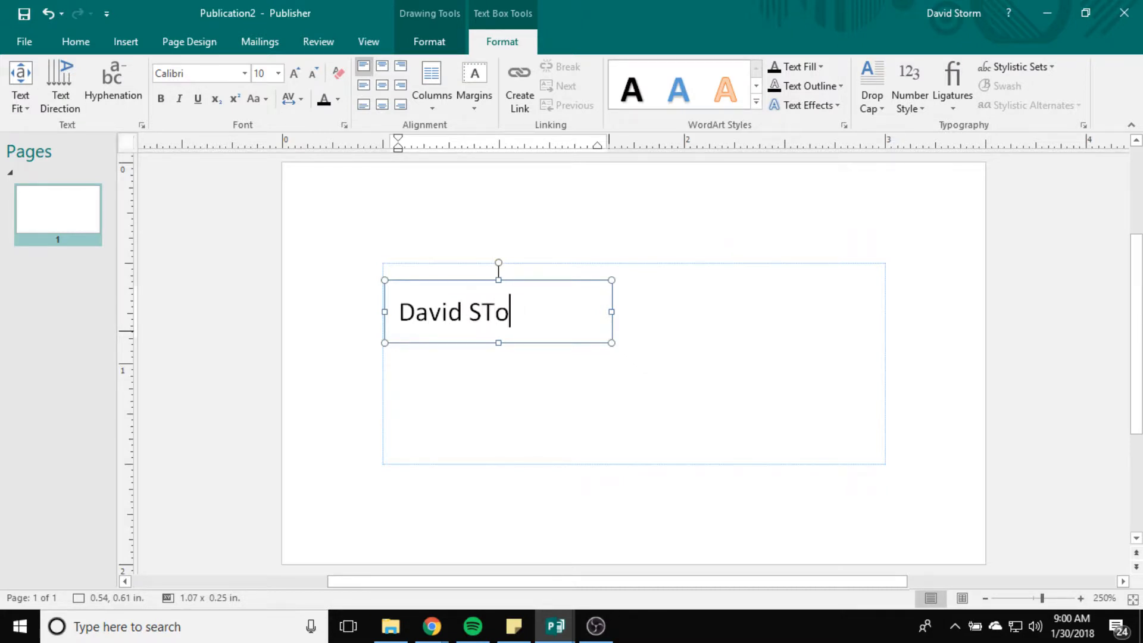
pyautogui.write('torm')
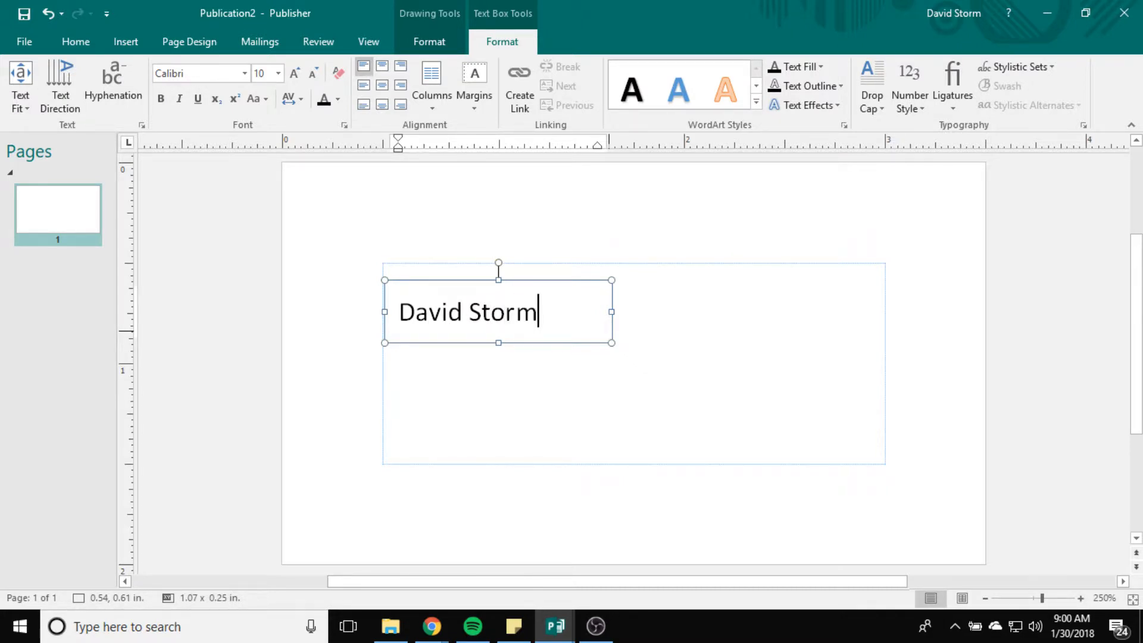
pyautogui.moveTo(539, 325); pyautogui.dragTo(399, 317)
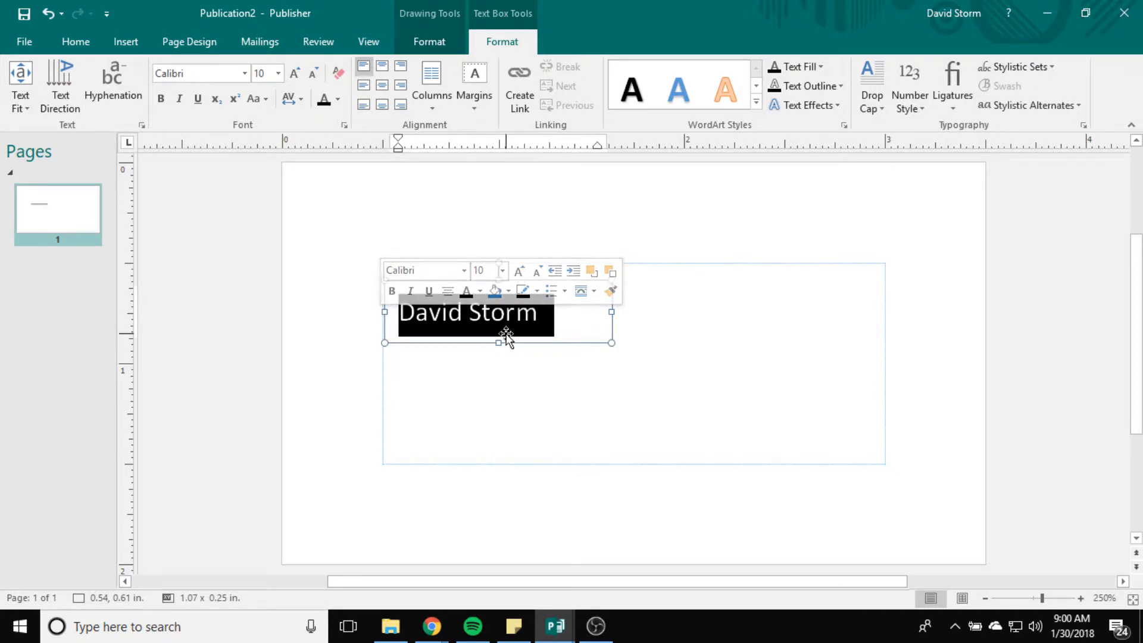
# Step: Browse the font list and apply Segoe UI Black to the name
pyautogui.click(464, 270)
pyautogui.scroll(-8, 437, 459)
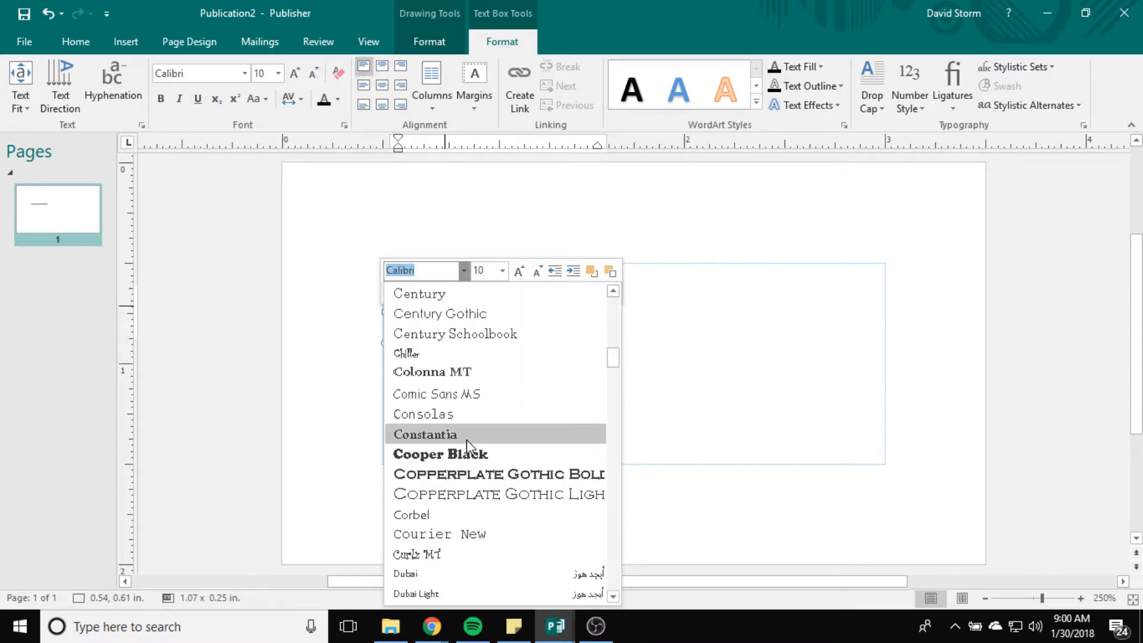
pyautogui.scroll(-7, 470, 450)
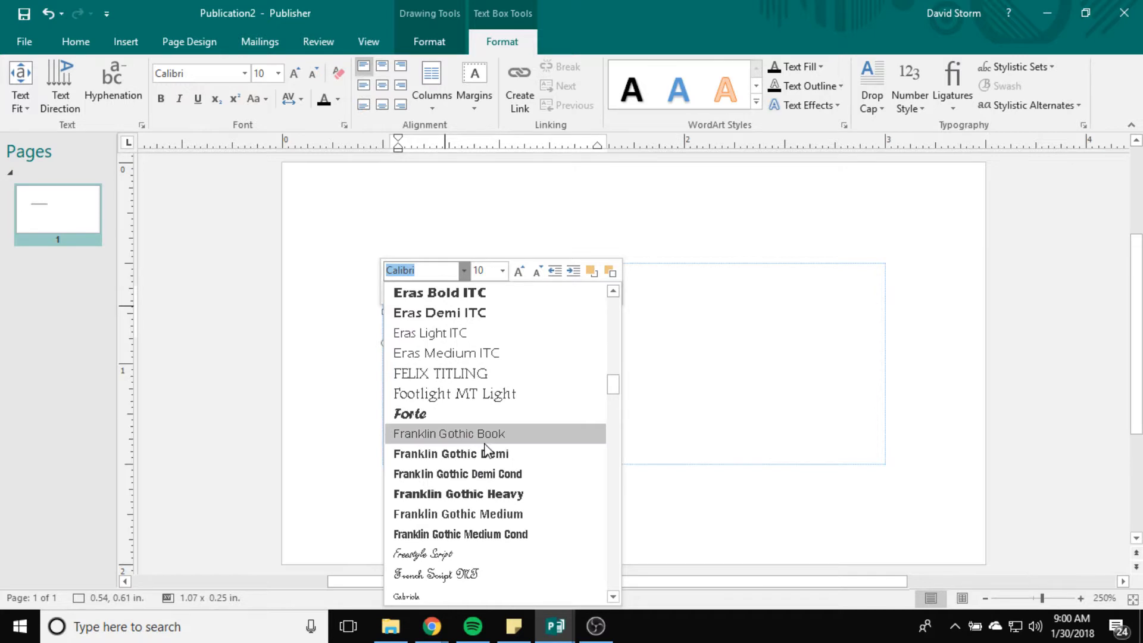
pyautogui.scroll(6, 518, 449)
pyautogui.scroll(6, 515, 465)
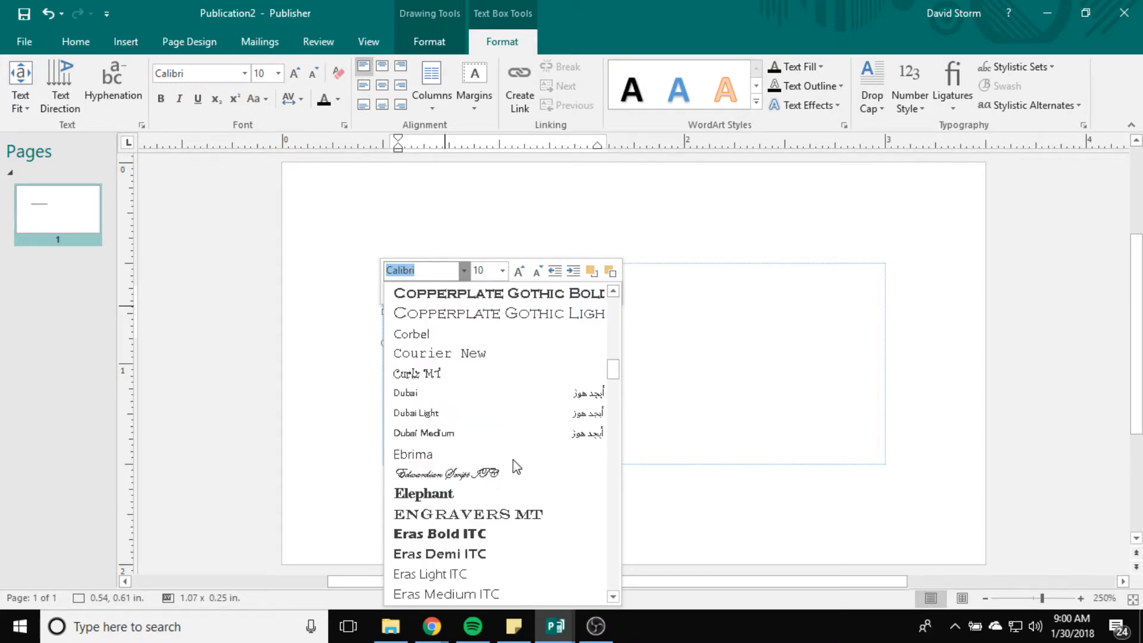
pyautogui.scroll(6, 515, 466)
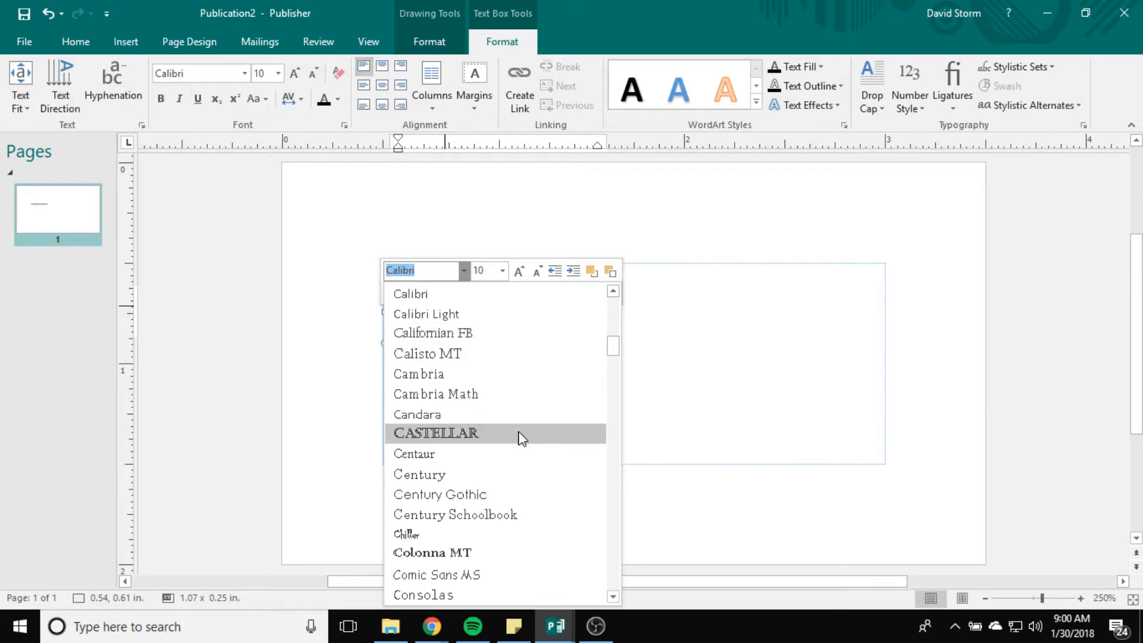
pyautogui.scroll(-5, 520, 435)
pyautogui.scroll(-9, 523, 435)
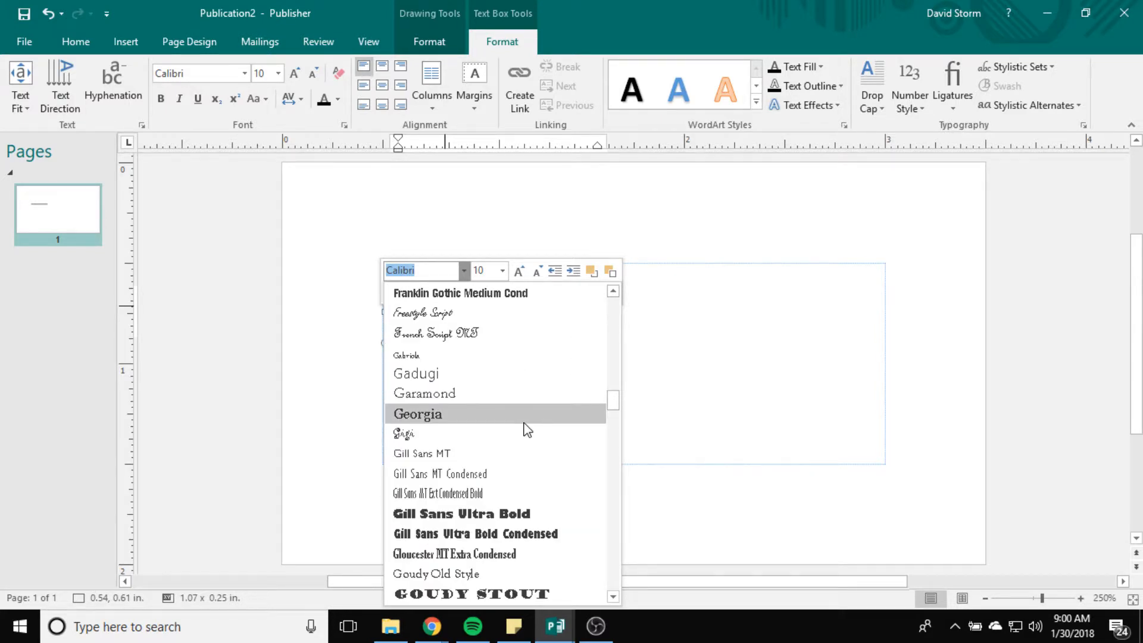
pyautogui.scroll(-3, 528, 425)
pyautogui.scroll(-3, 528, 415)
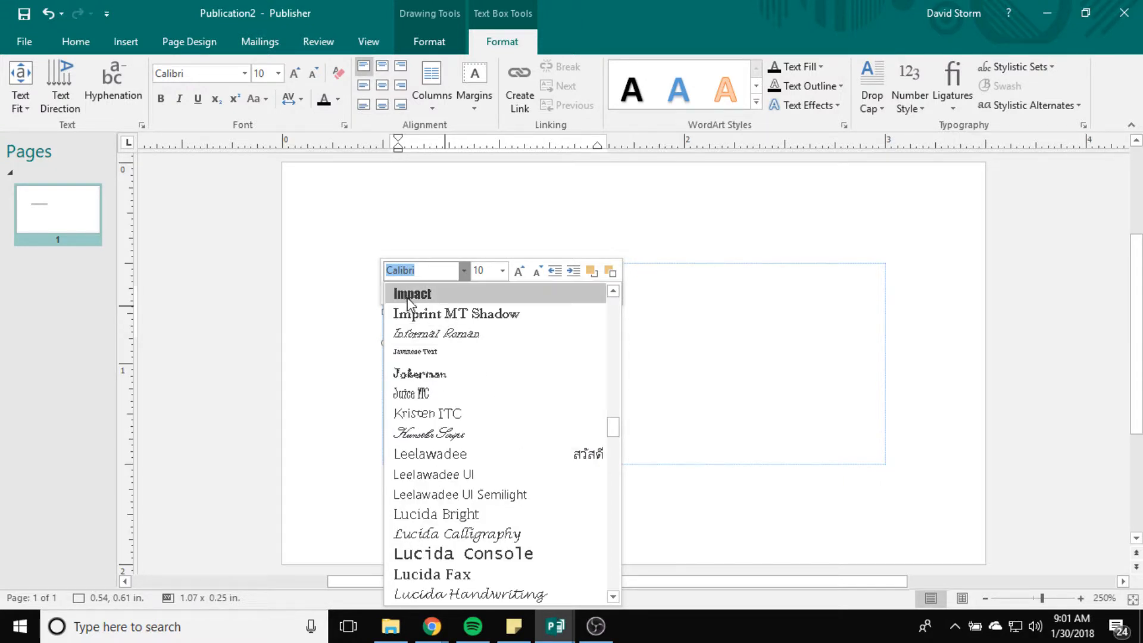
pyautogui.scroll(-4, 562, 501)
pyautogui.scroll(-2, 562, 501)
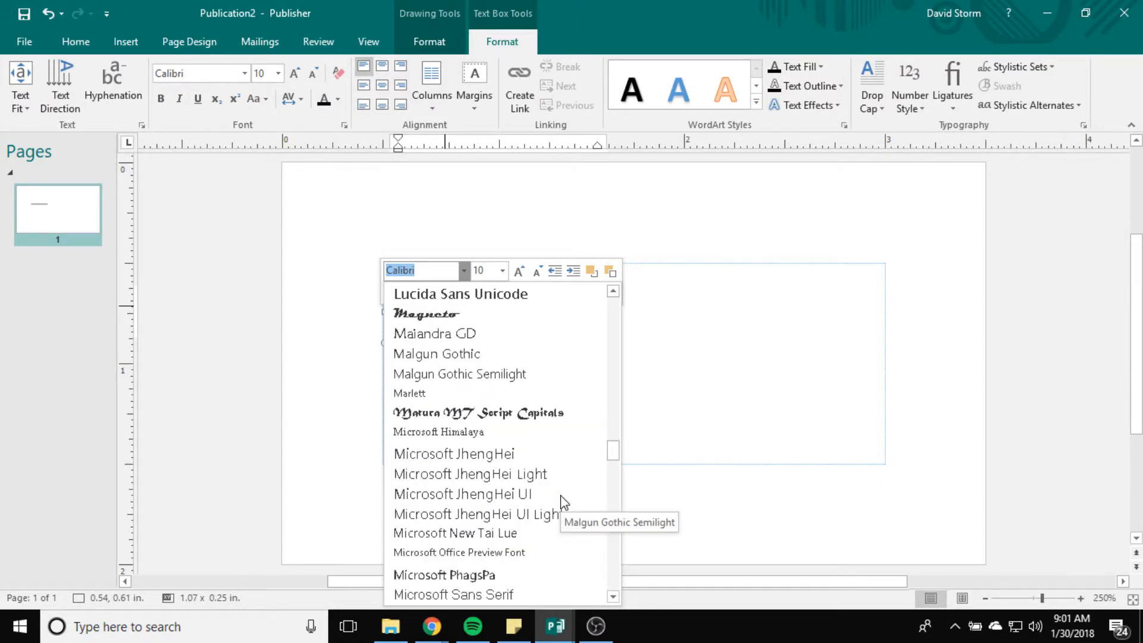
pyautogui.scroll(2, 561, 502)
pyautogui.scroll(-5, 562, 502)
pyautogui.scroll(-11, 562, 501)
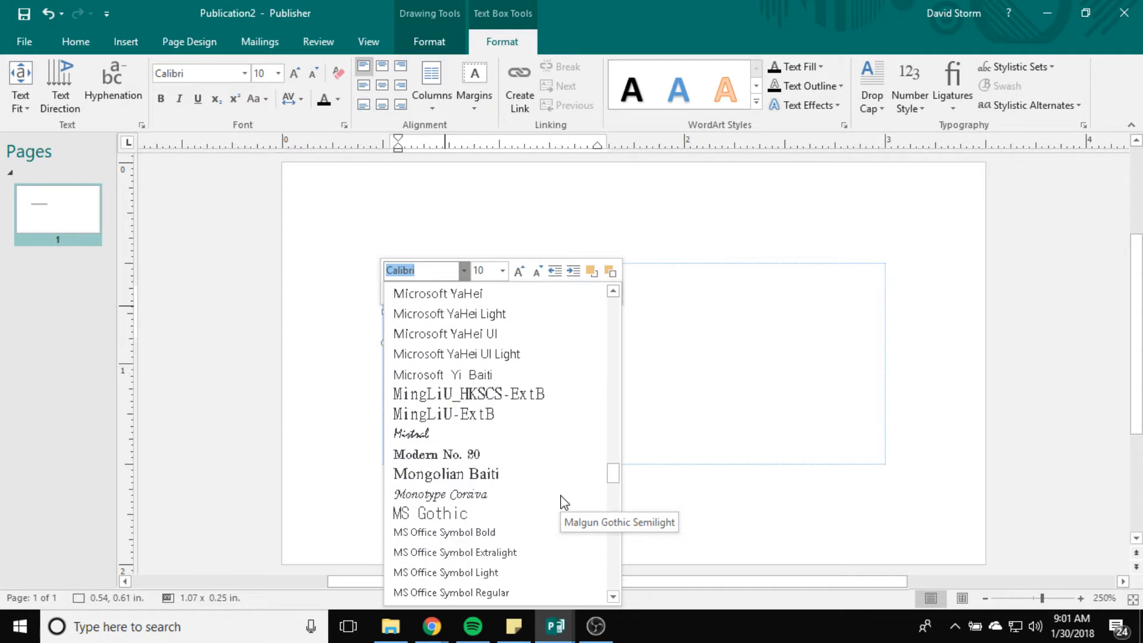
pyautogui.scroll(-4, 562, 502)
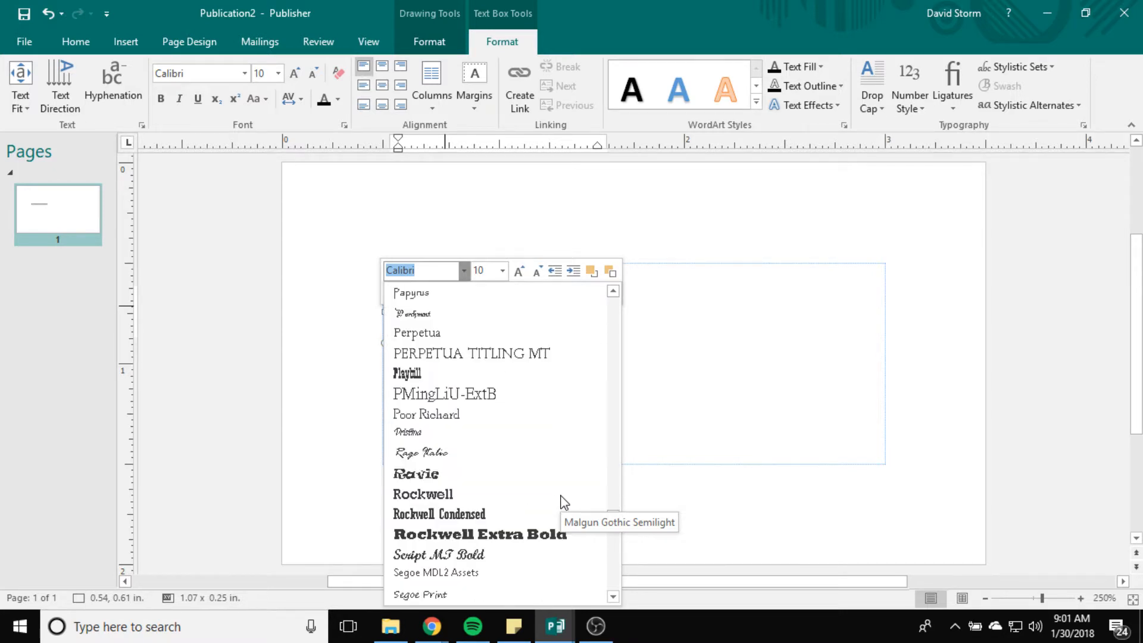
pyautogui.scroll(5, 562, 502)
pyautogui.scroll(-5, 562, 502)
pyautogui.scroll(-2, 562, 502)
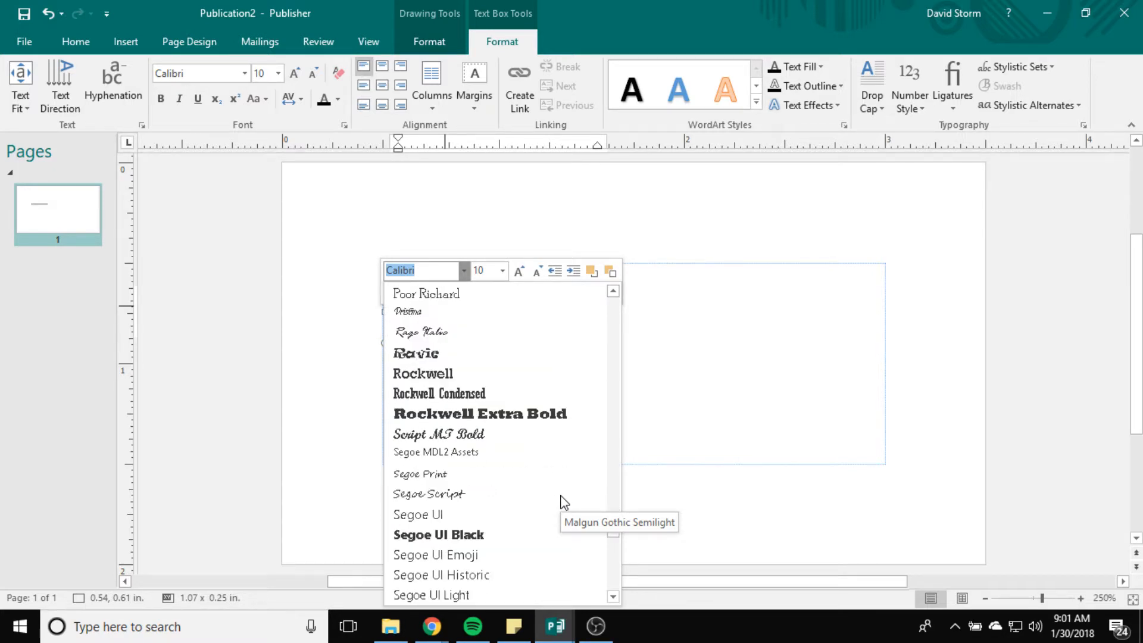
pyautogui.scroll(-2, 564, 502)
pyautogui.scroll(-2, 564, 502)
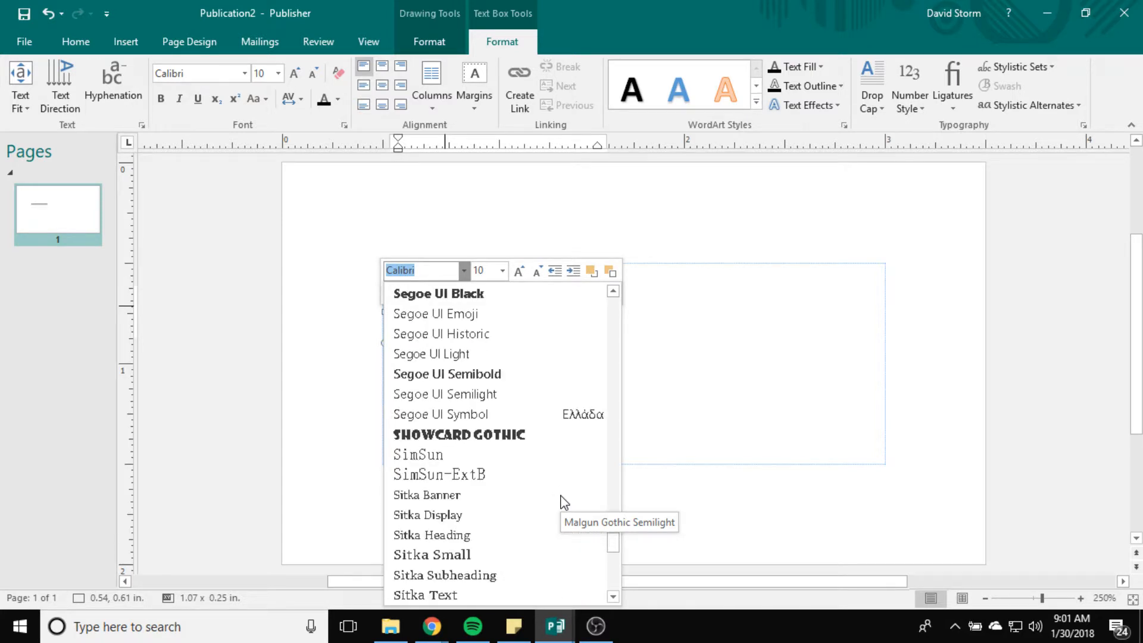
pyautogui.click(444, 297)
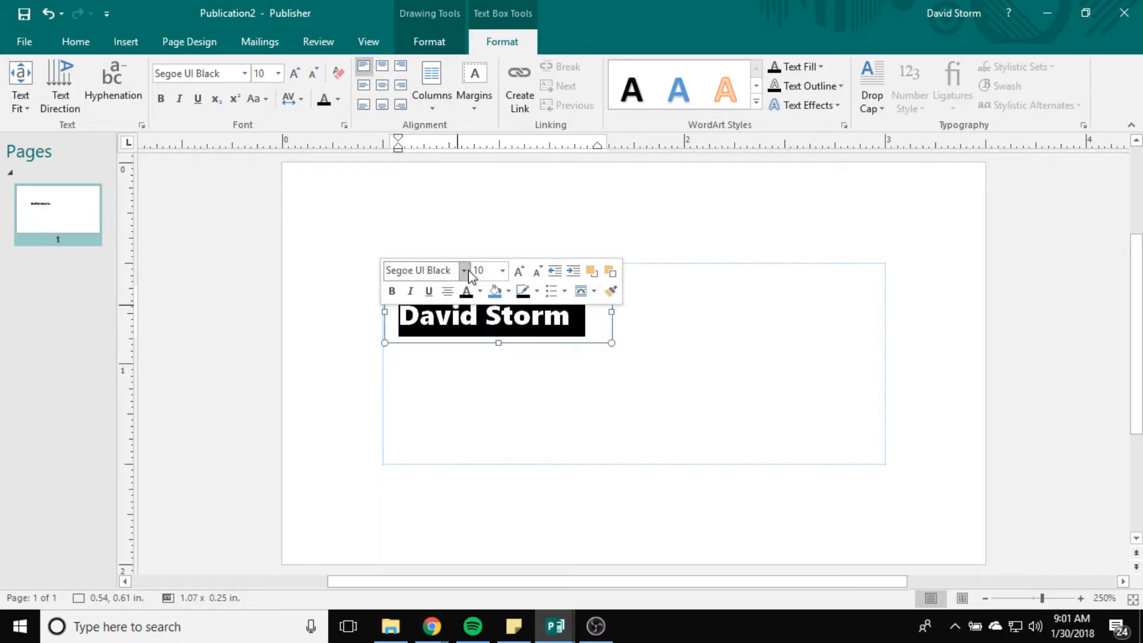
# Step: Try Franklin Gothic Heavy and Berlin Sans FB Demi, settling on Franklin Gothic Heavy
pyautogui.click(463, 271)
pyautogui.scroll(-15, 515, 523)
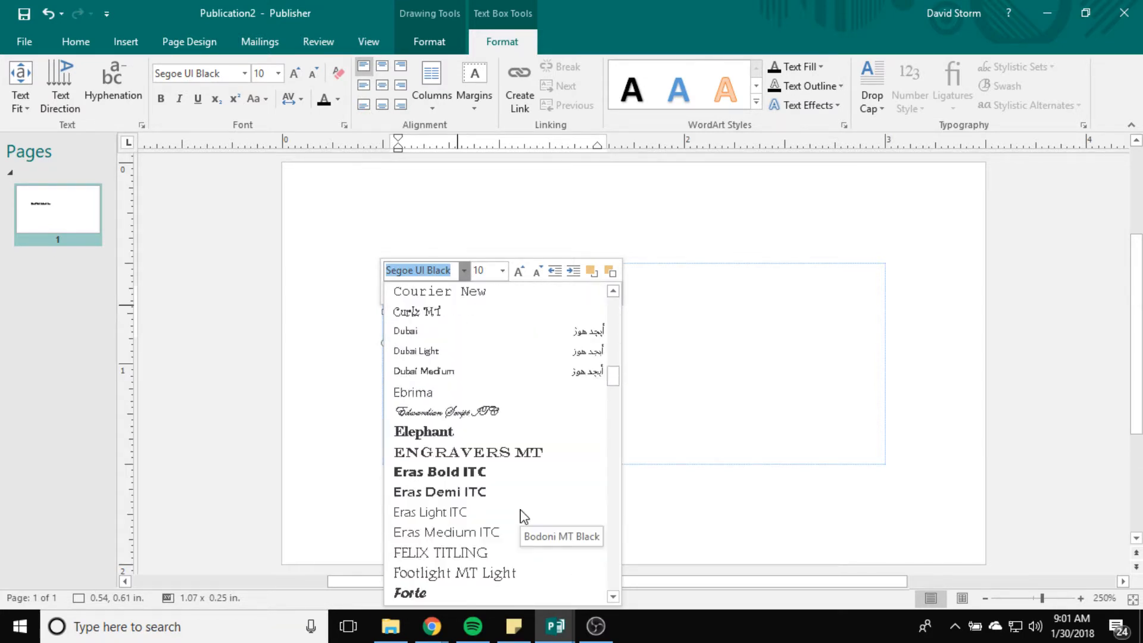
pyautogui.scroll(-5, 524, 516)
pyautogui.click(482, 372)
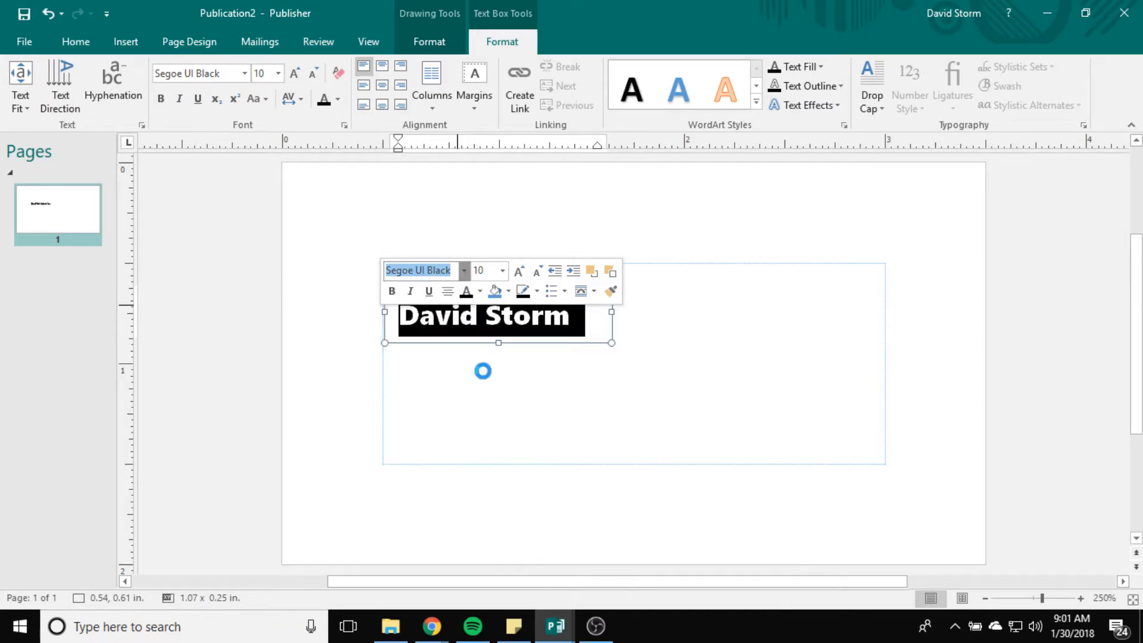
pyautogui.click(464, 271)
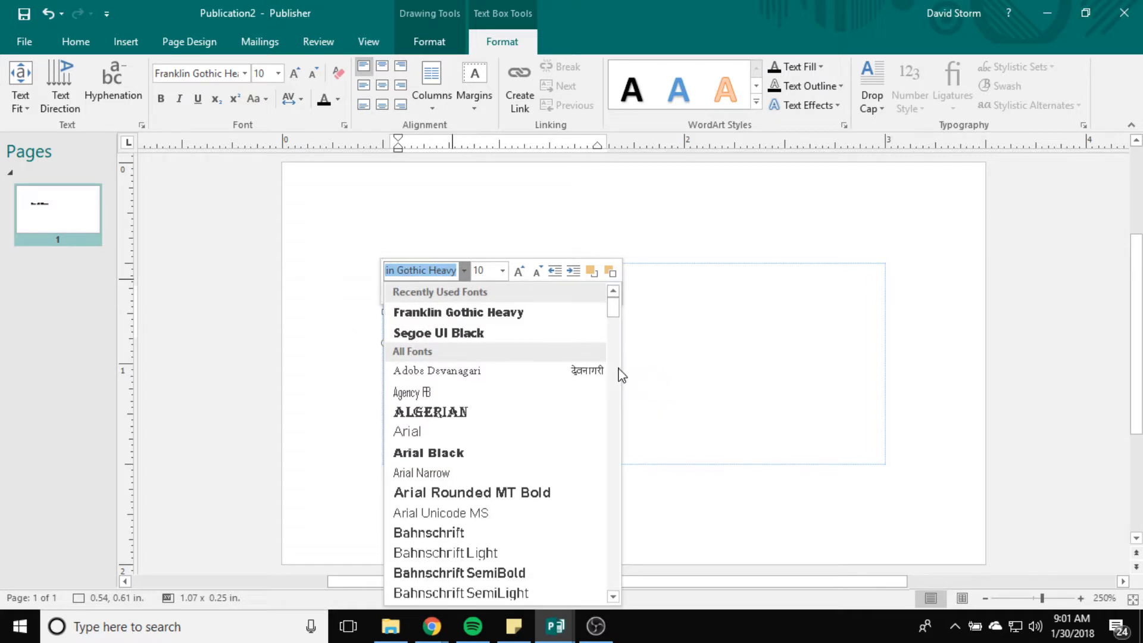
pyautogui.moveTo(612, 310); pyautogui.dragTo(618, 338)
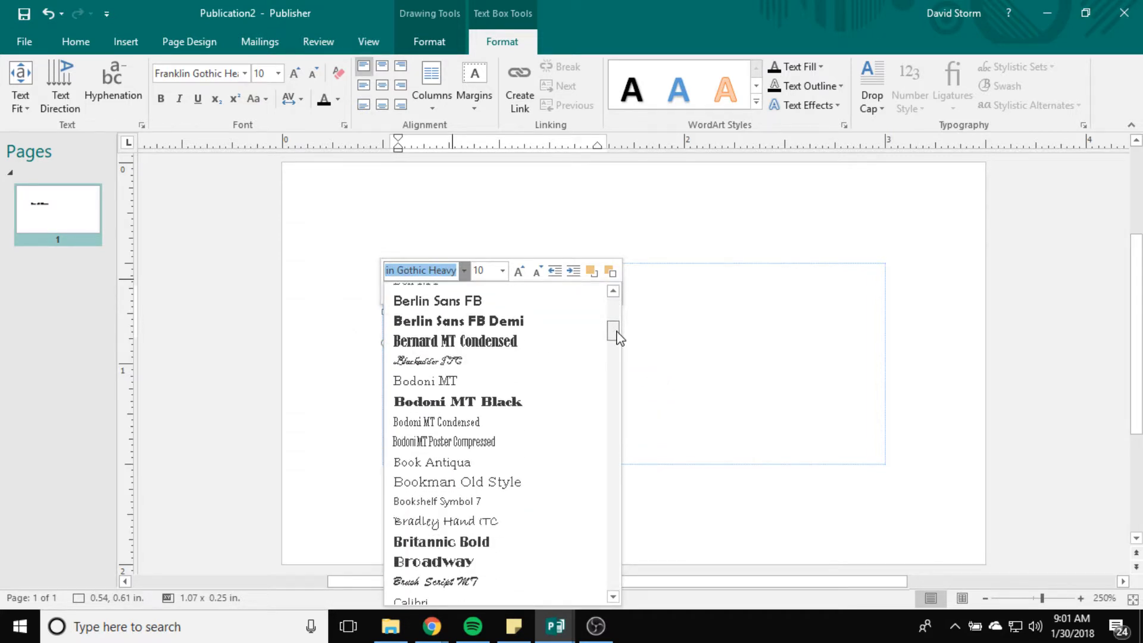
pyautogui.click(470, 321)
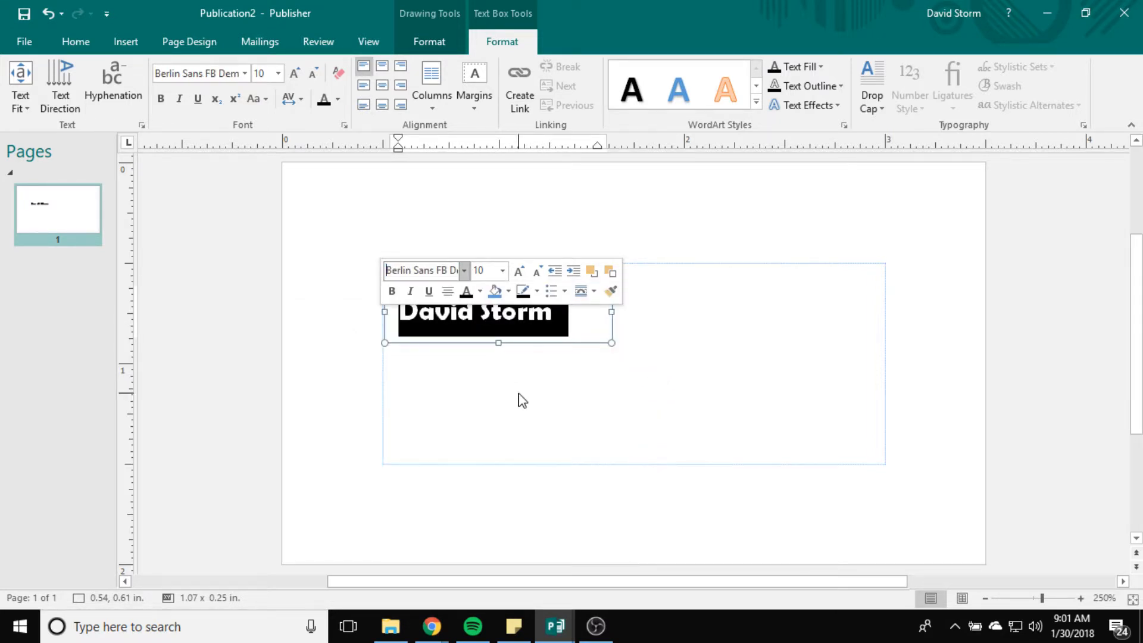
pyautogui.click(464, 271)
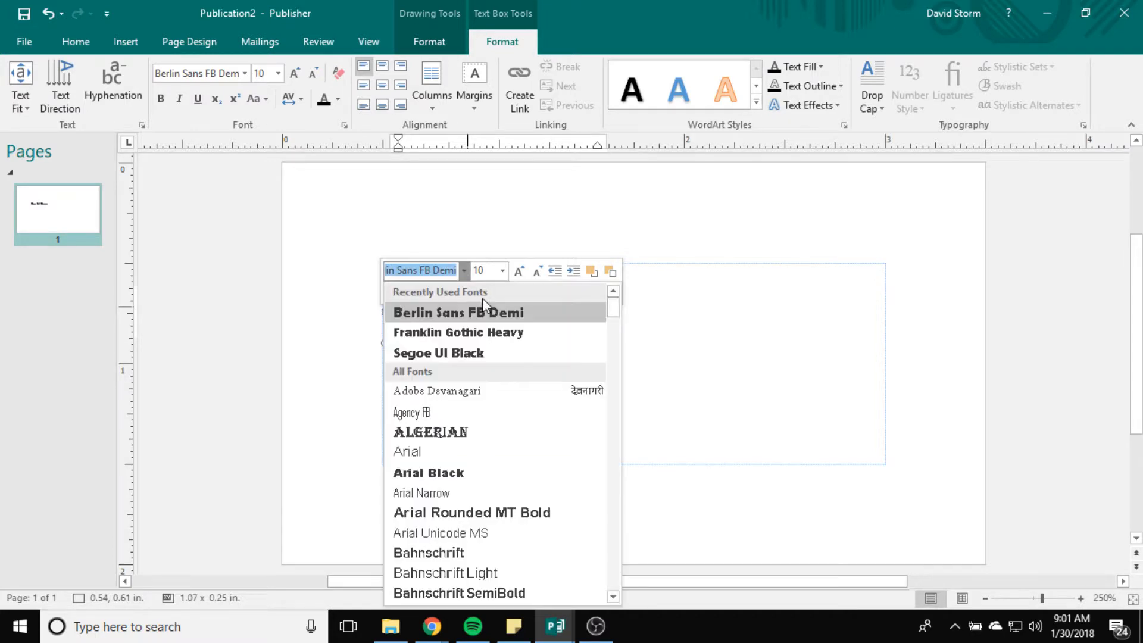
pyautogui.click(469, 332)
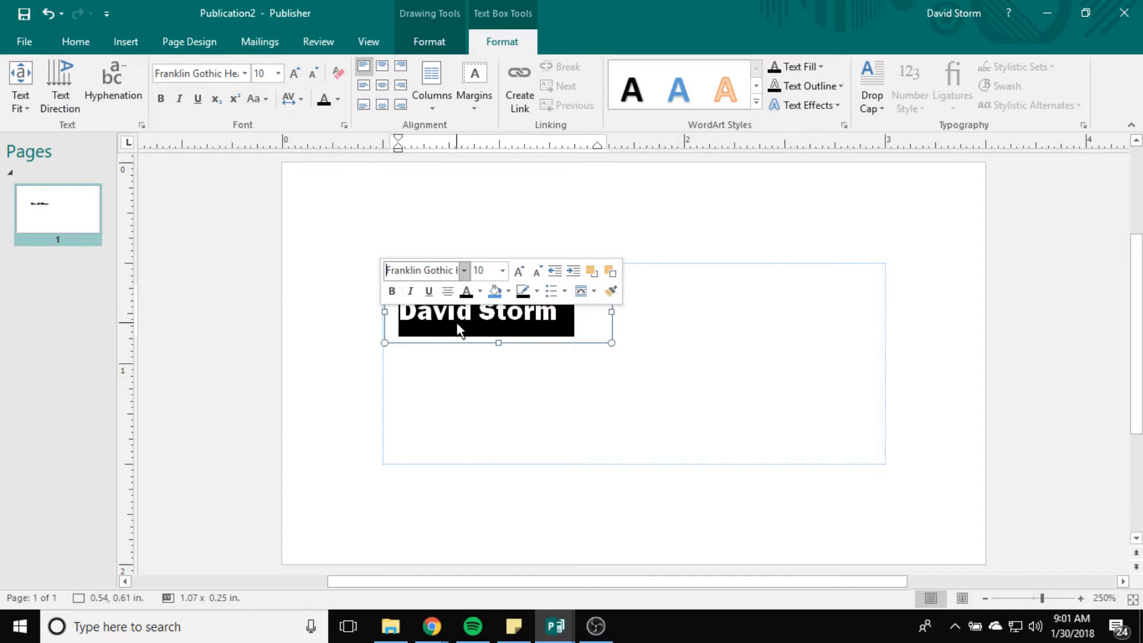
# Step: Set the name to 20 pt and enlarge its text box so the whole name shows
pyautogui.click(502, 271)
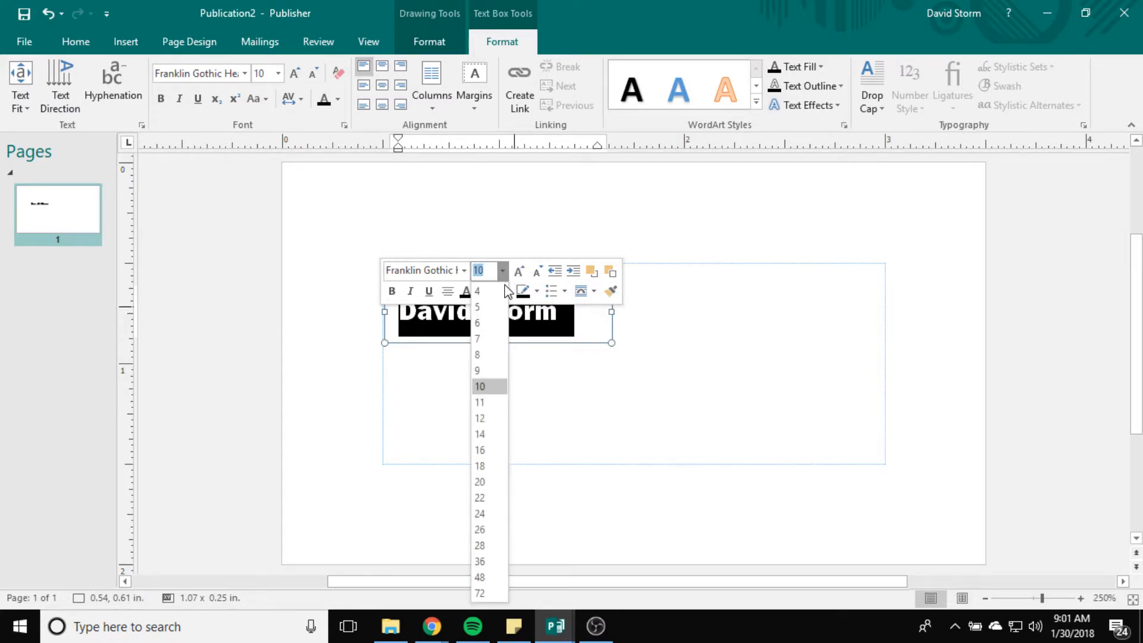
pyautogui.click(479, 482)
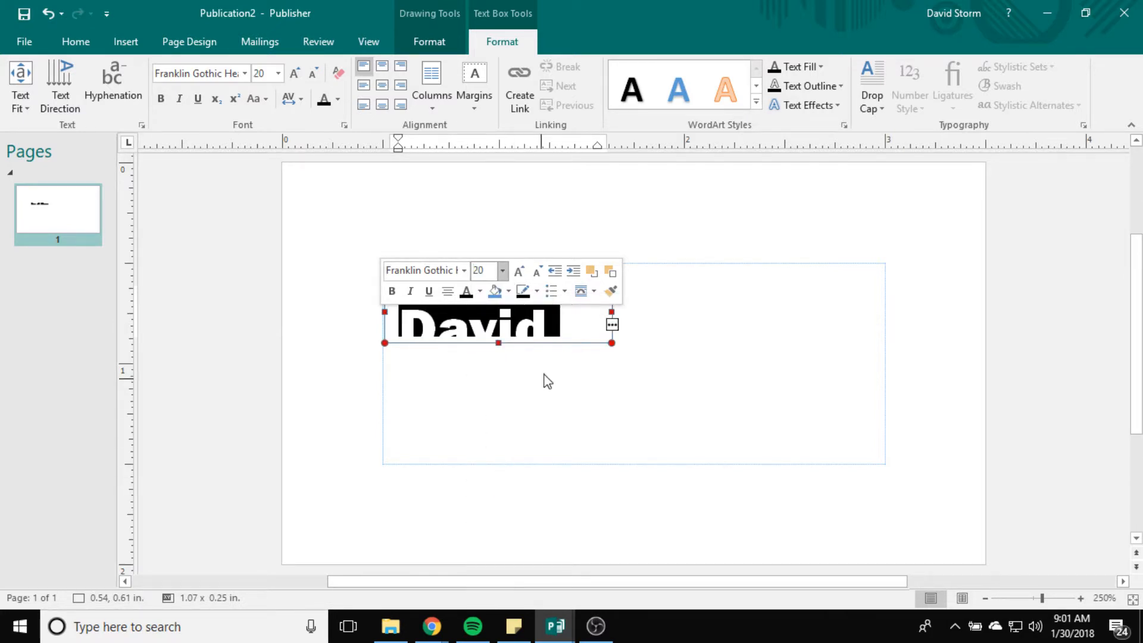
pyautogui.click(607, 342)
pyautogui.click(613, 326)
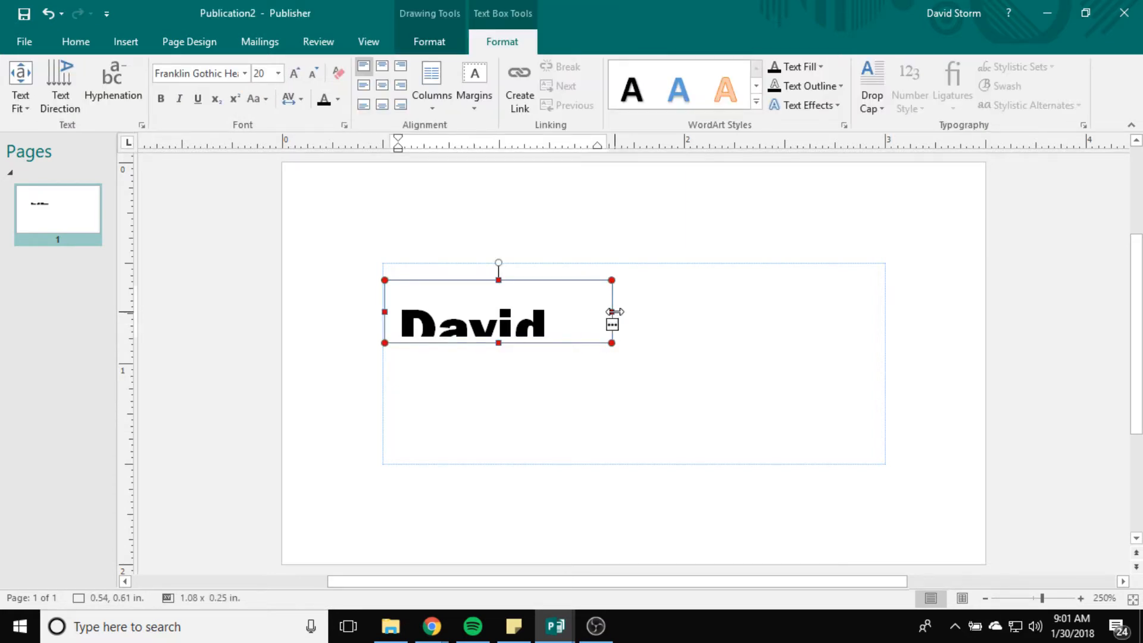
pyautogui.moveTo(607, 313); pyautogui.dragTo(745, 315)
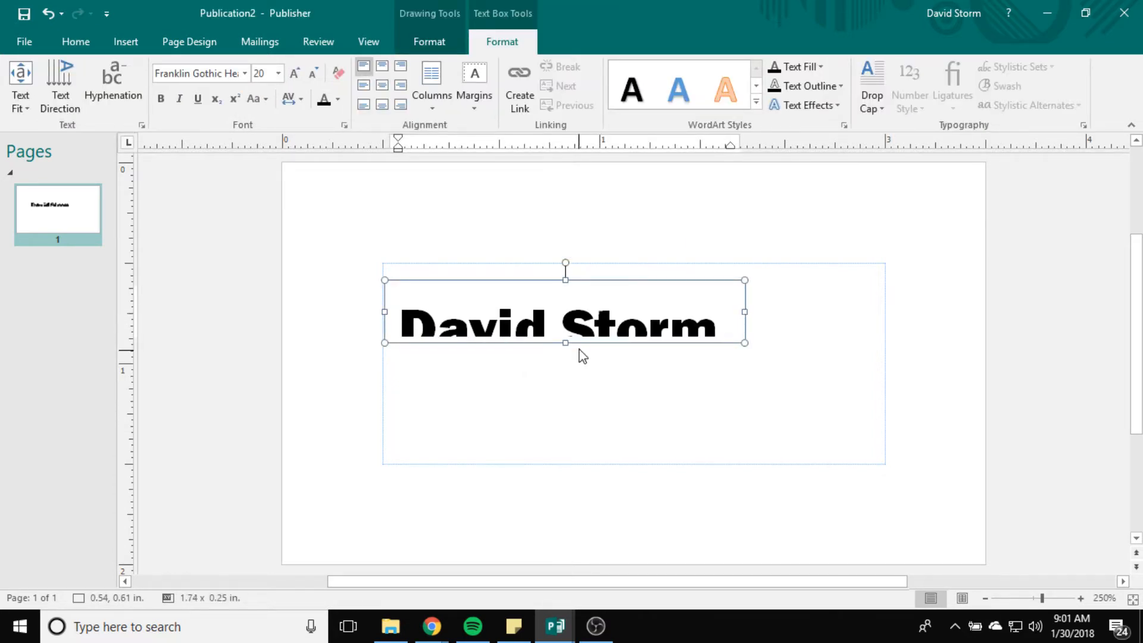
pyautogui.moveTo(567, 342)
pyautogui.mouseDown()
pyautogui.moveTo(559, 357)
pyautogui.moveTo(570, 363)
pyautogui.mouseUp()
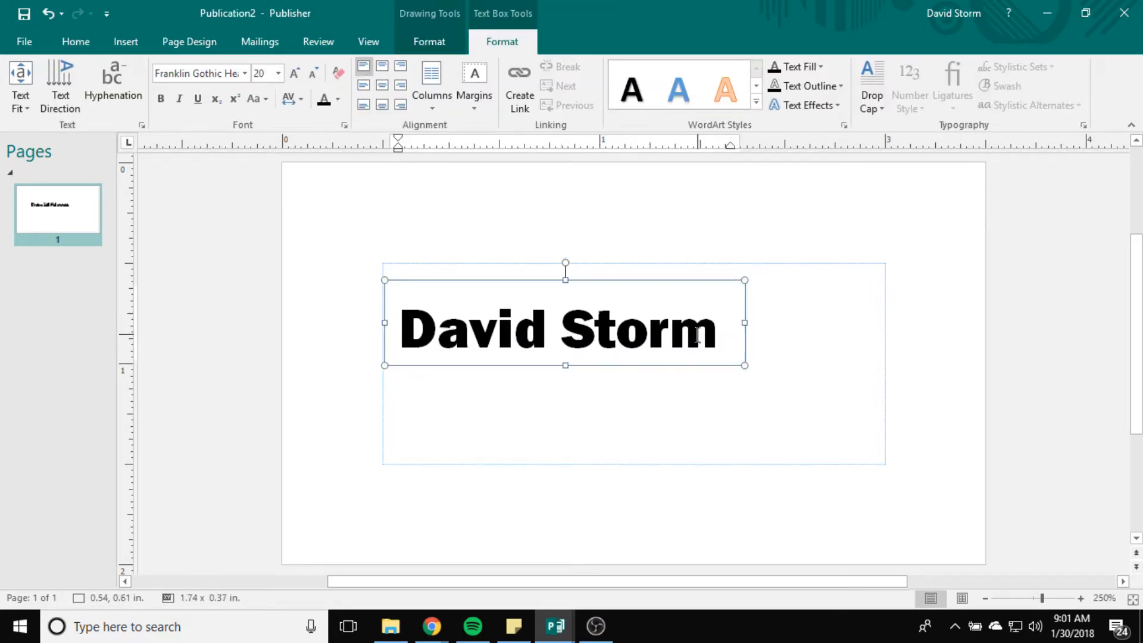
# Step: Reduce the name to 16 pt and select the whole name again
pyautogui.moveTo(718, 334); pyautogui.dragTo(344, 327)
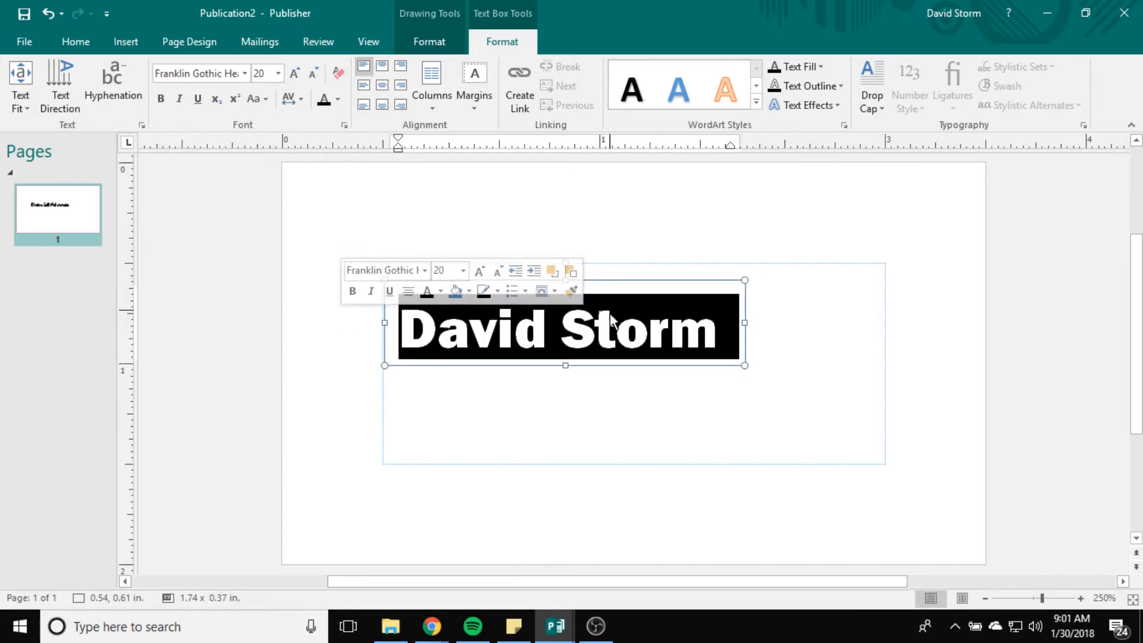
pyautogui.click(463, 270)
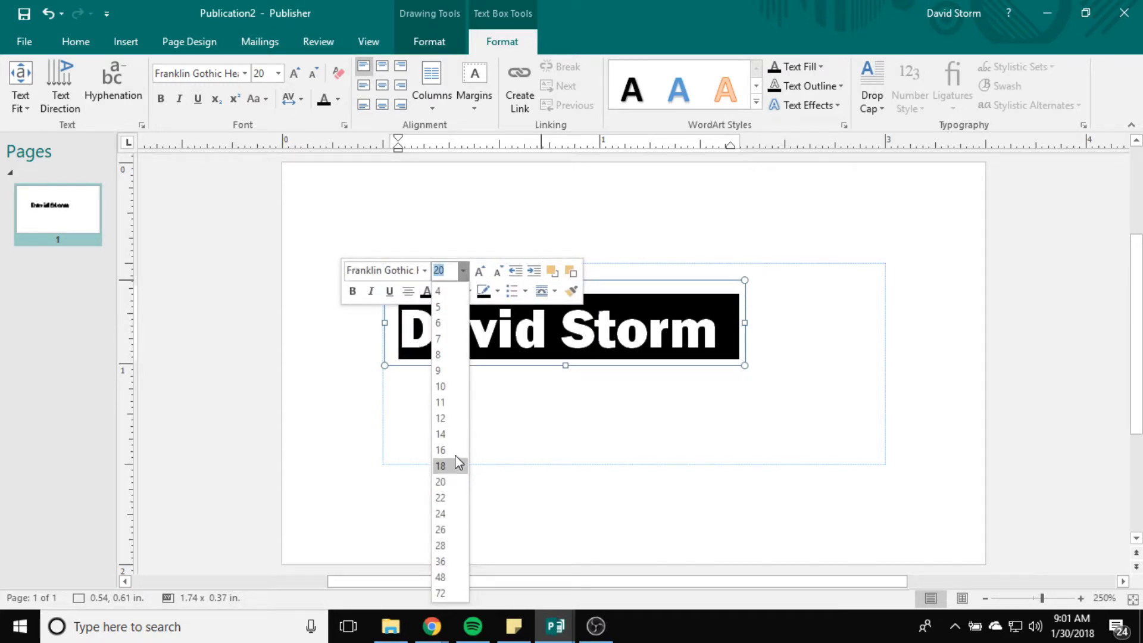
pyautogui.click(440, 466)
pyautogui.press('Escape')
pyautogui.click(595, 388)
pyautogui.click(518, 305)
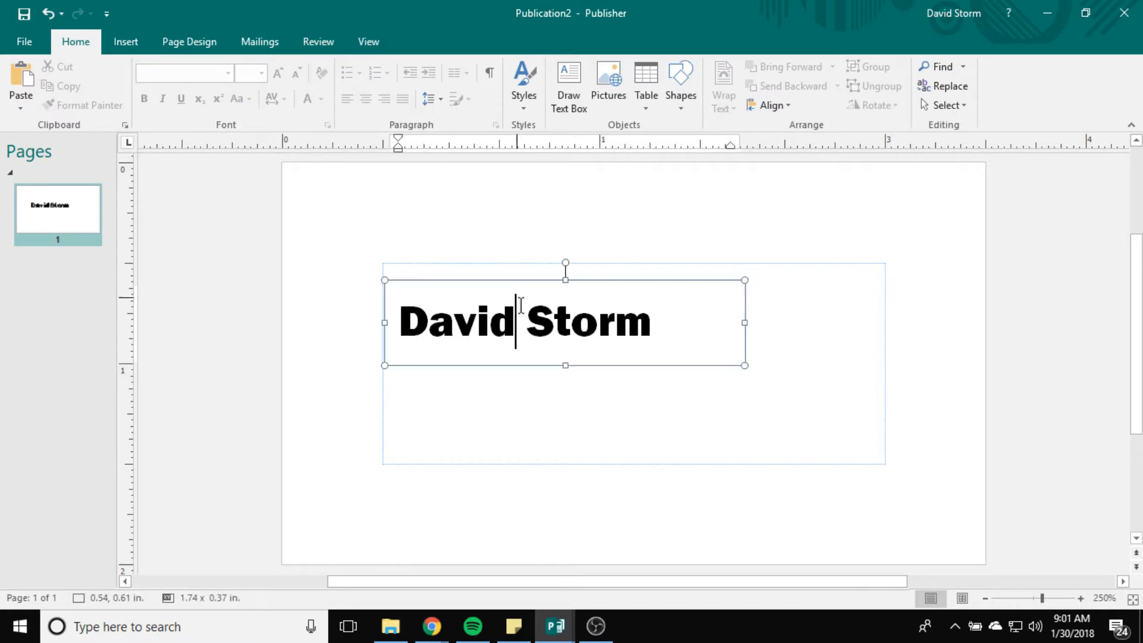
pyautogui.moveTo(659, 324); pyautogui.dragTo(378, 326)
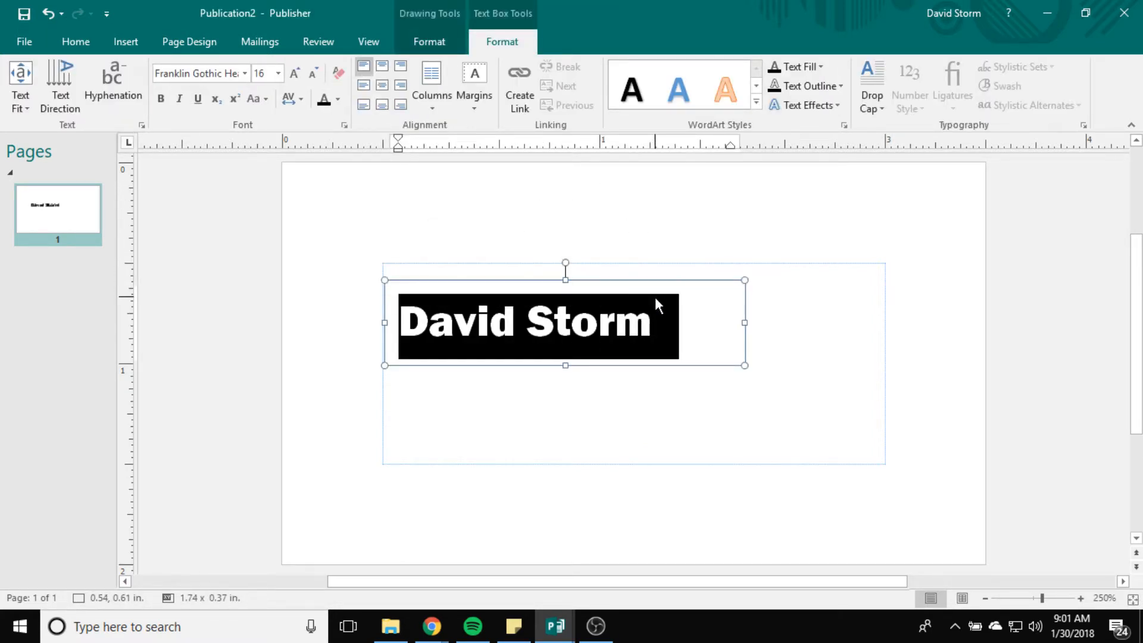
# Step: Turn on the All caps effect for the name in the Font dialog, then reselect its text box
pyautogui.rightClick(500, 326)
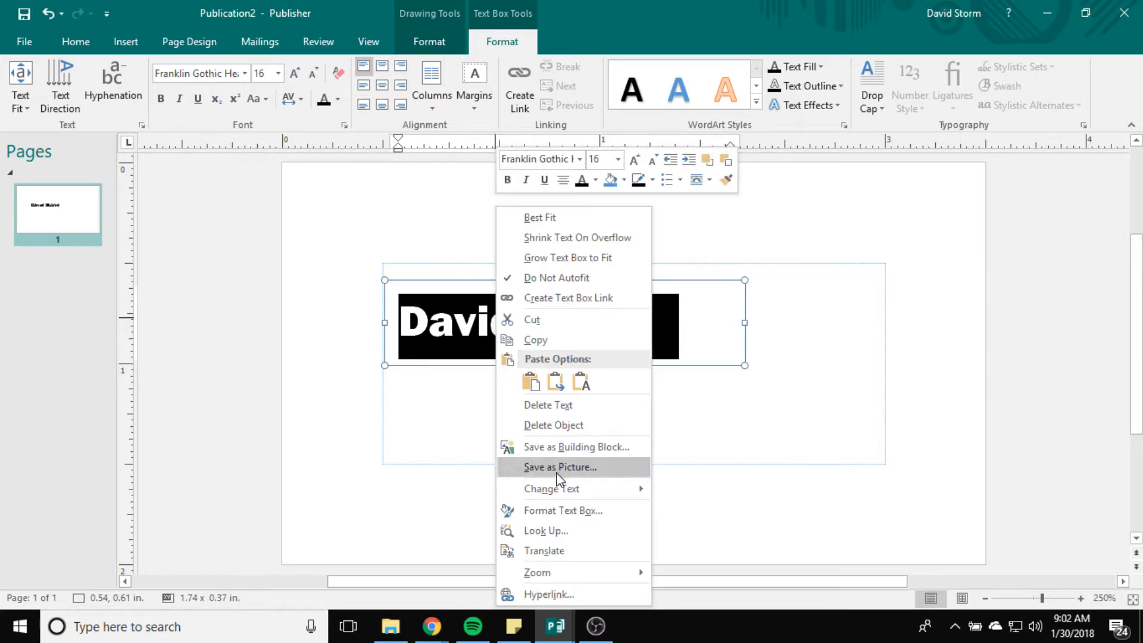
pyautogui.moveTo(562, 485)
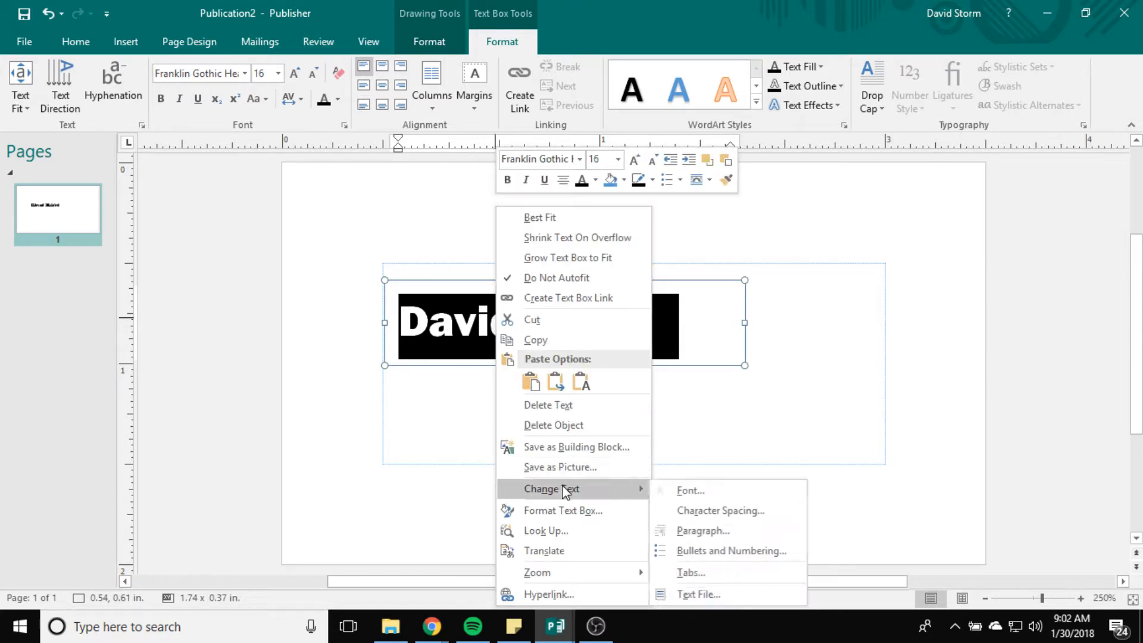
pyautogui.click(727, 493)
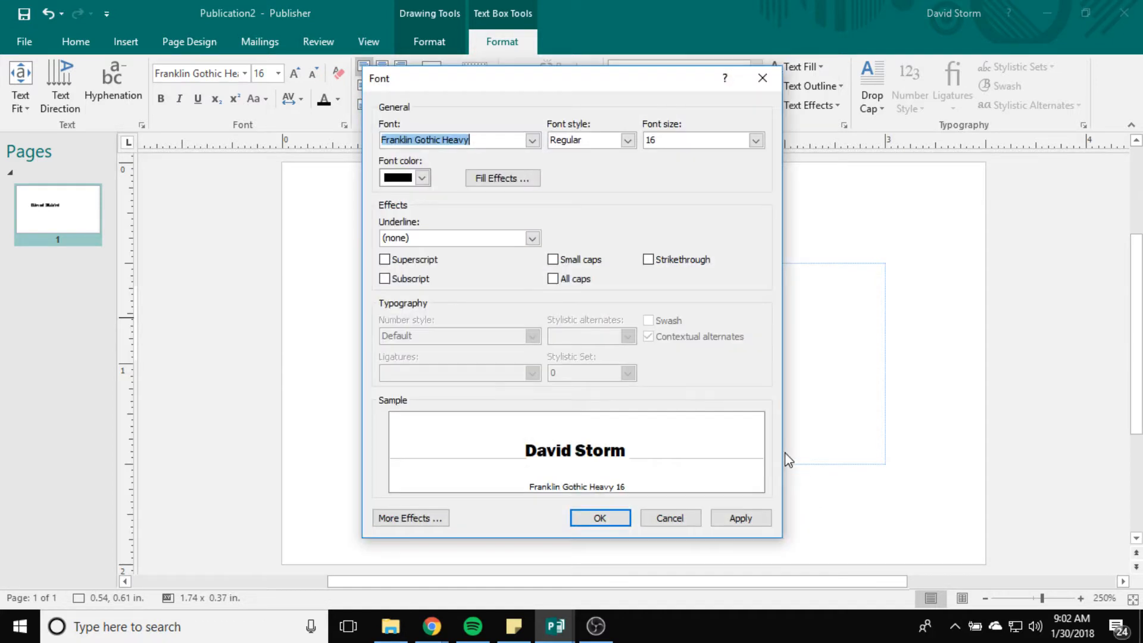
pyautogui.click(557, 285)
pyautogui.click(605, 518)
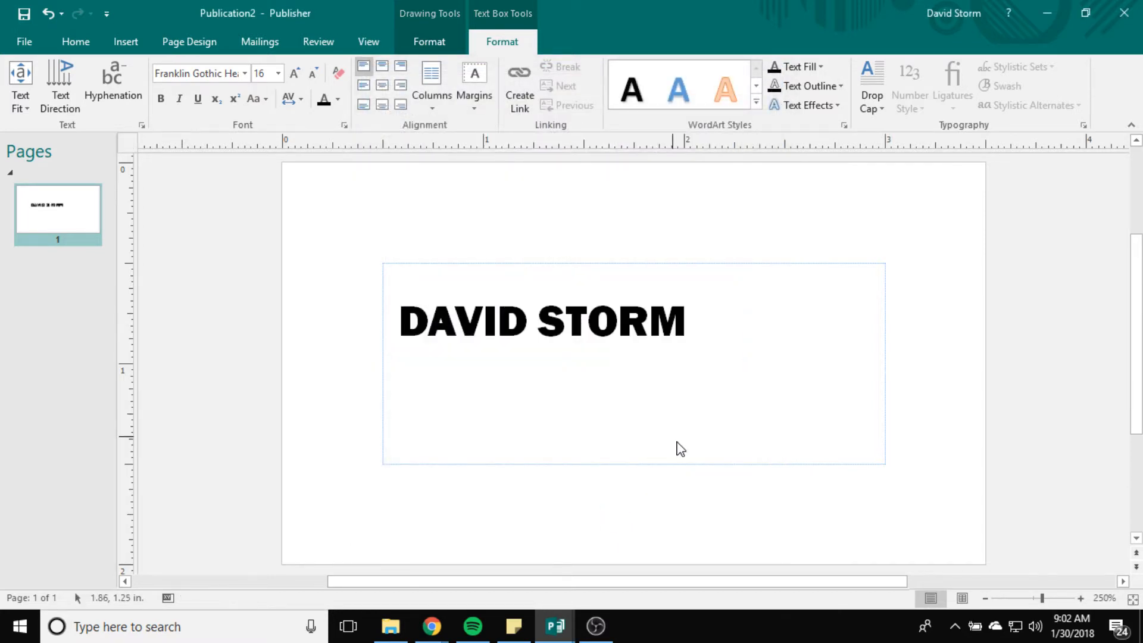
pyautogui.click(687, 467)
pyautogui.click(538, 324)
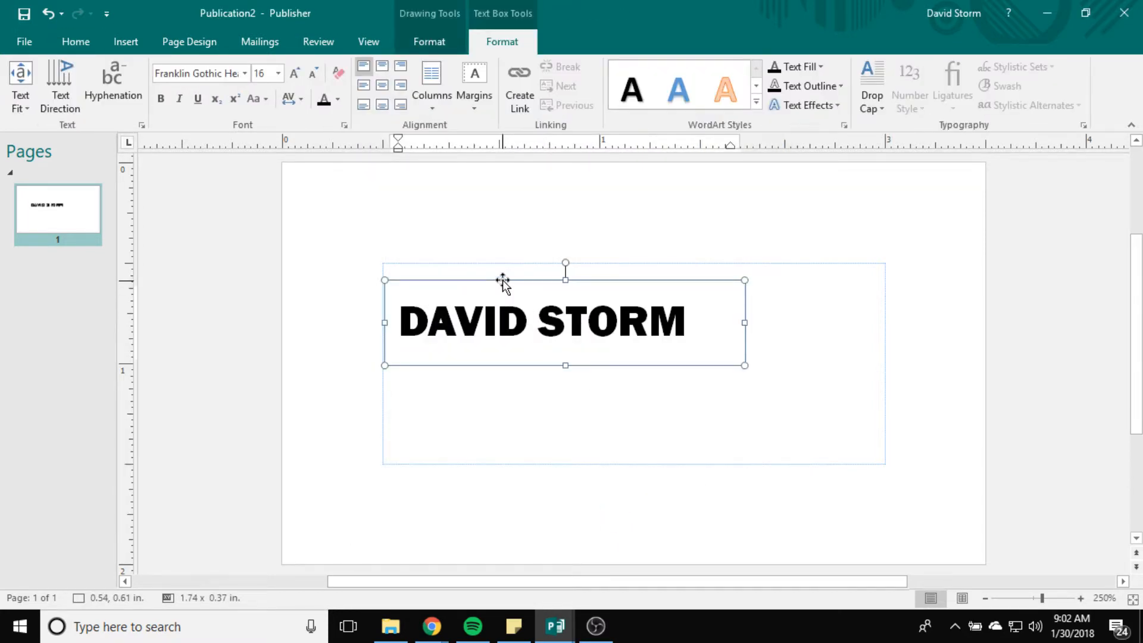
# Step: Nudge the name box, then draw a new text box at the card's lower right
pyautogui.moveTo(503, 279)
pyautogui.mouseDown()
pyautogui.moveTo(515, 271)
pyautogui.moveTo(503, 279)
pyautogui.mouseUp()
pyautogui.click(599, 423)
pyautogui.click(493, 310)
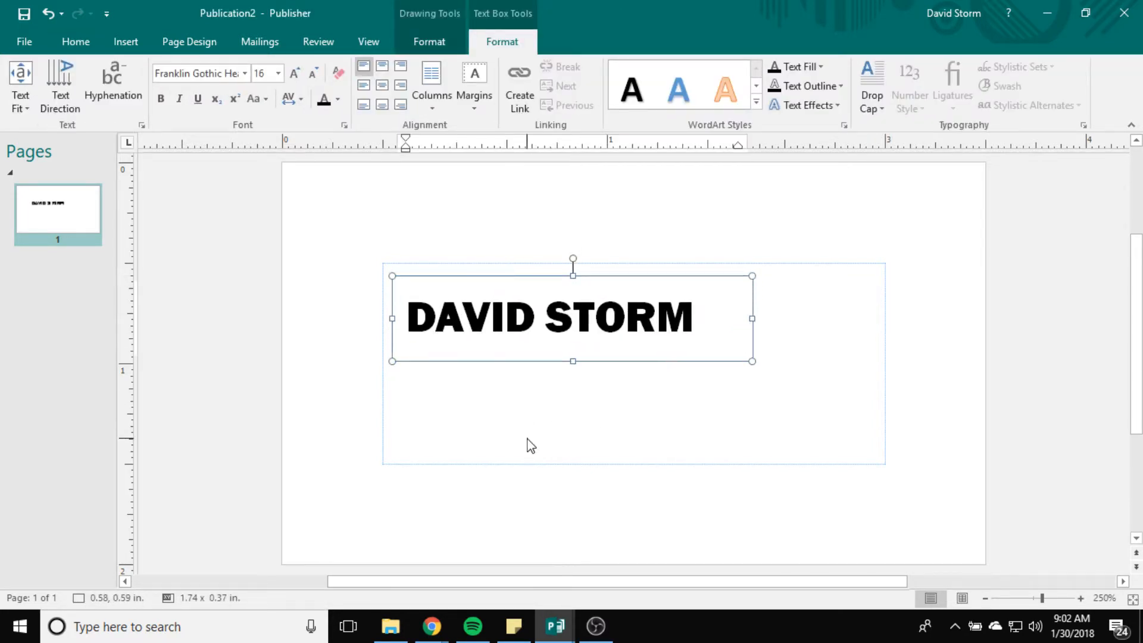
pyautogui.click(529, 445)
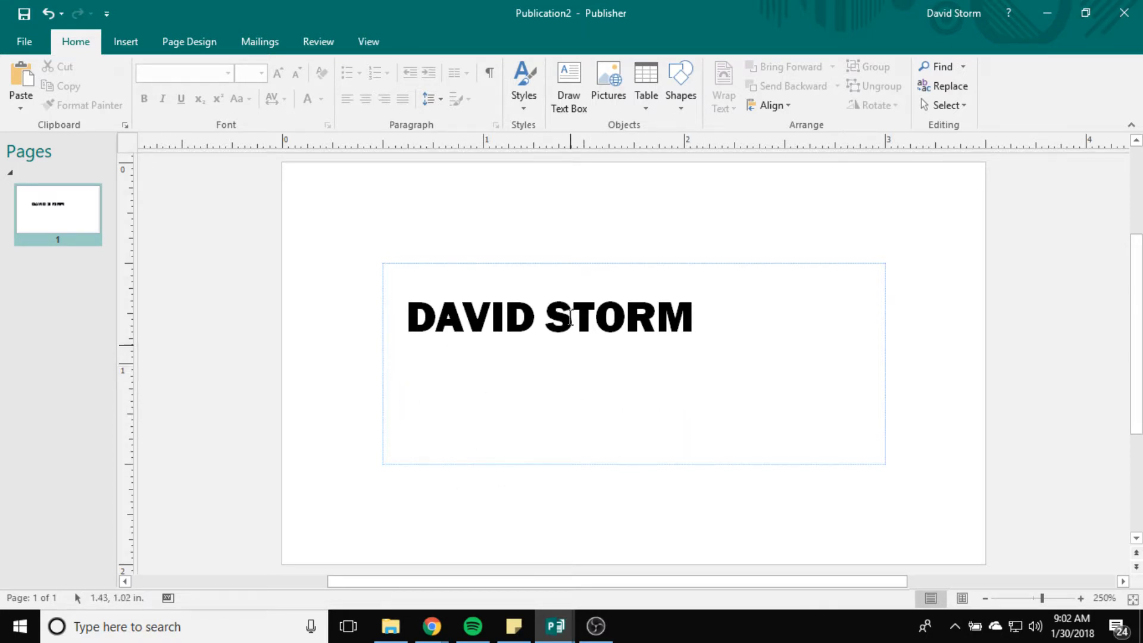
pyautogui.click(568, 86)
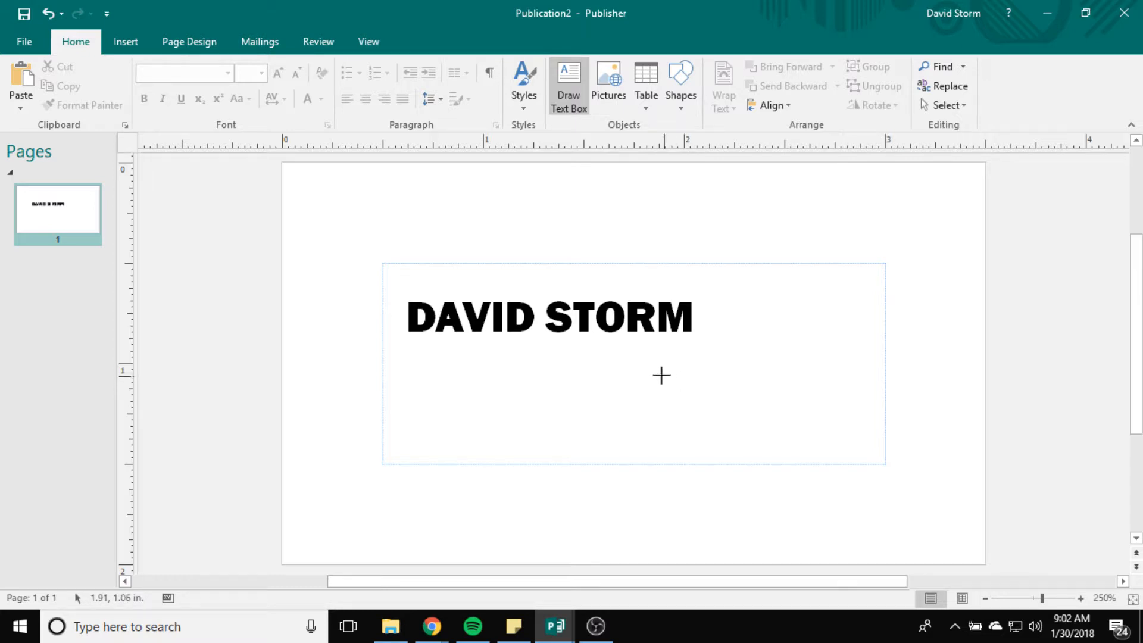
pyautogui.moveTo(638, 369)
pyautogui.mouseDown()
pyautogui.moveTo(790, 387)
pyautogui.moveTo(885, 454)
pyautogui.moveTo(872, 455)
pyautogui.mouseUp()
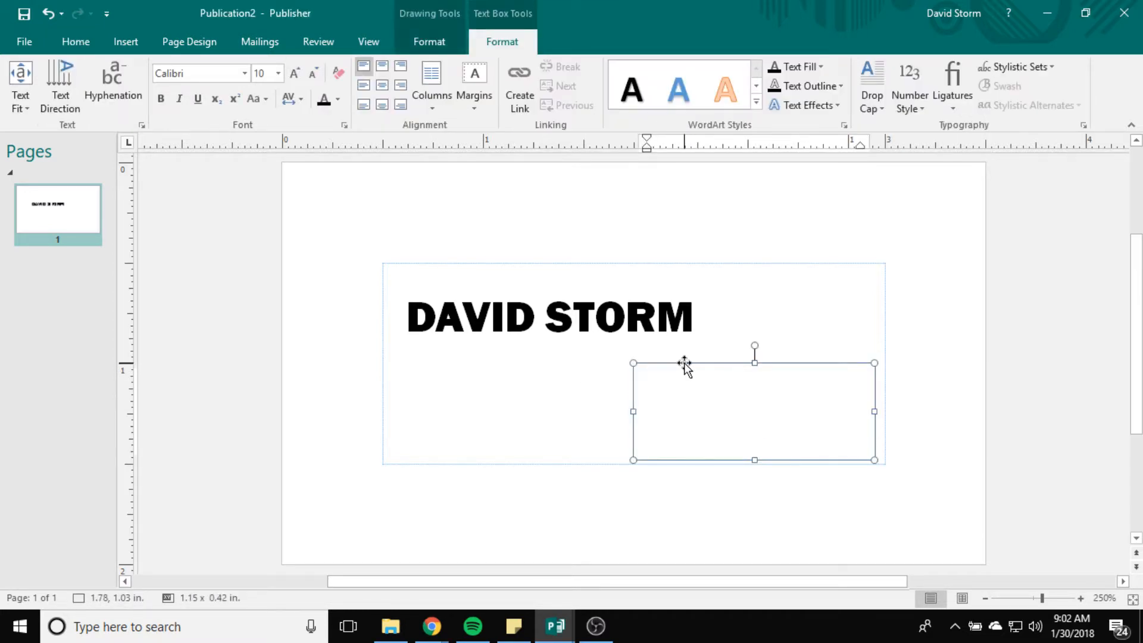
pyautogui.moveTo(684, 363); pyautogui.dragTo(665, 357)
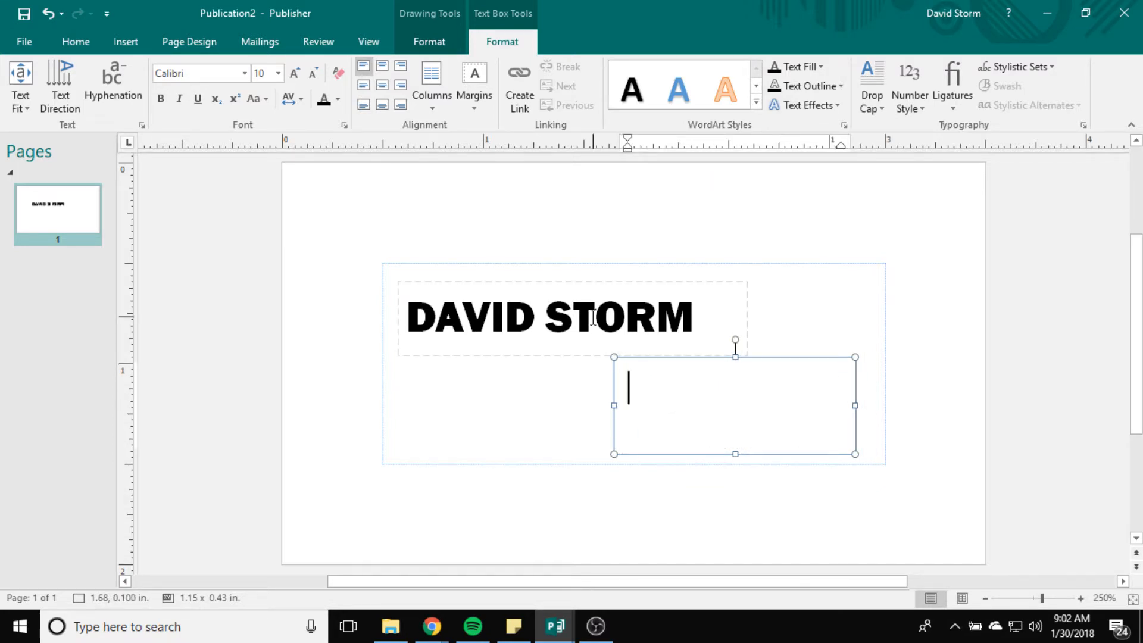
# Step: Replace the name line with RECTANGLE PRESS and widen its box so both words fit
pyautogui.click(561, 345)
pyautogui.moveTo(693, 316); pyautogui.dragTo(348, 324)
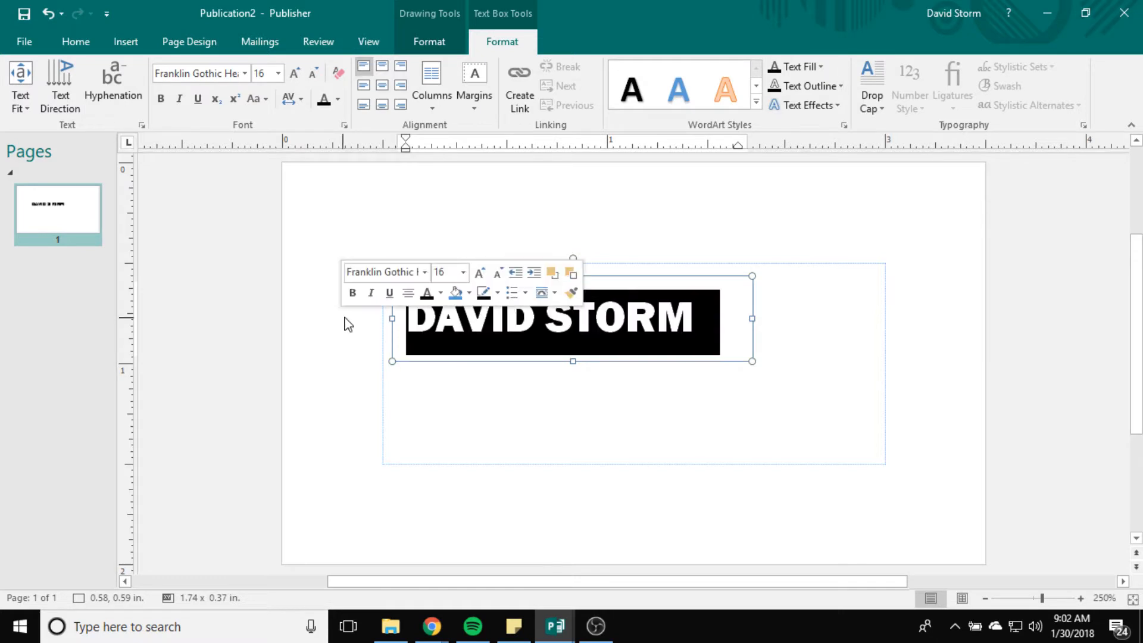
pyautogui.write('RECTA')
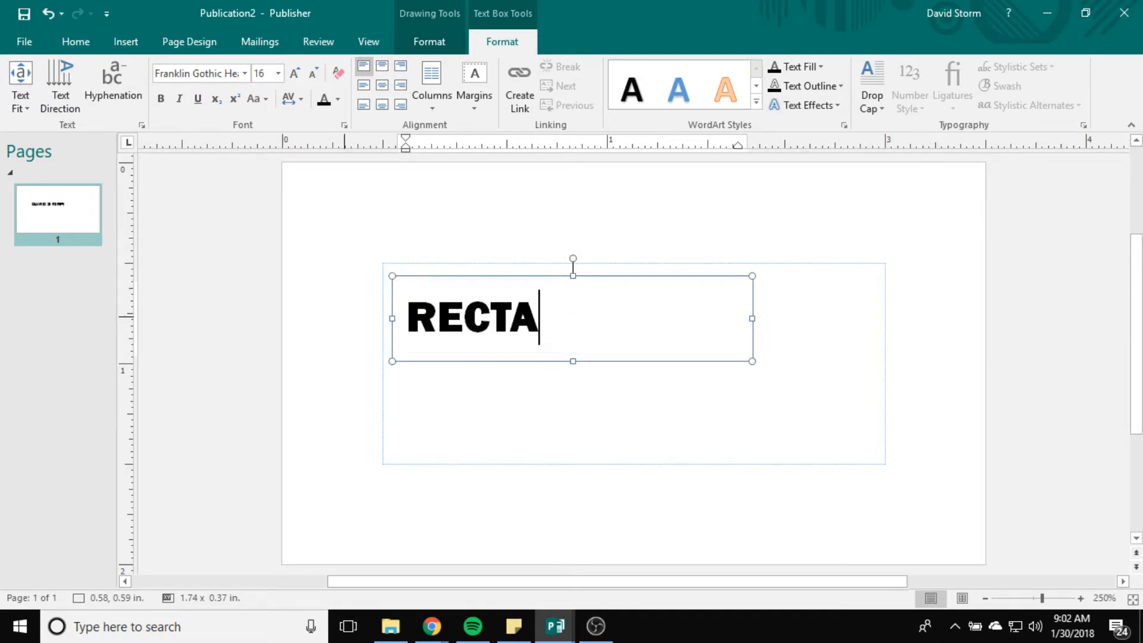
pyautogui.write('NGLE')
pyautogui.press('Escape')
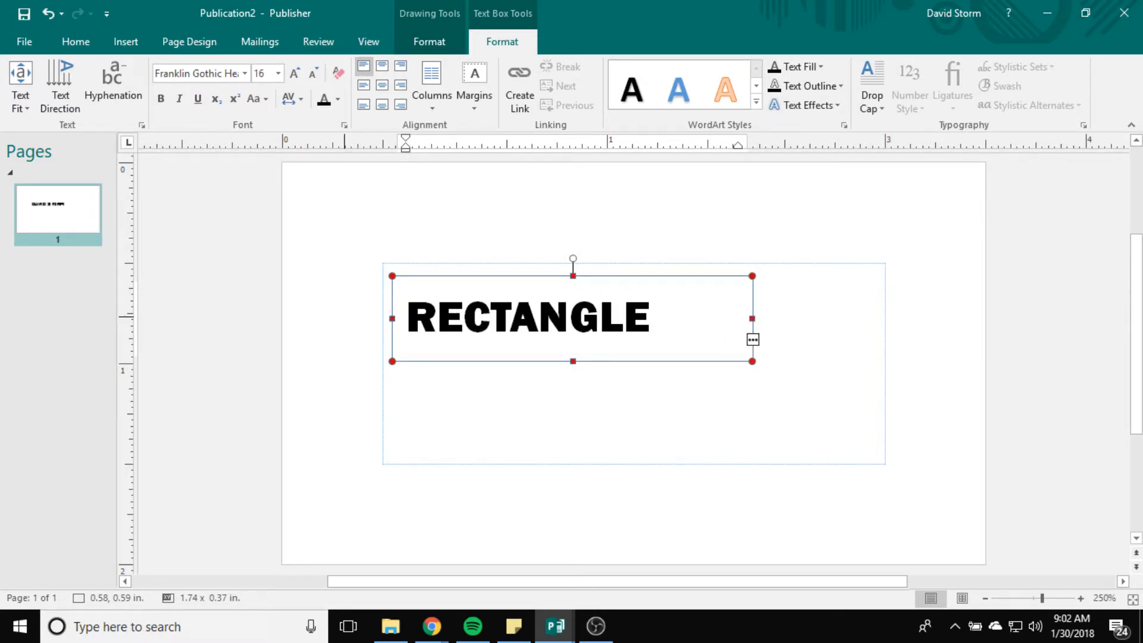
pyautogui.click(795, 311)
pyautogui.click(691, 318)
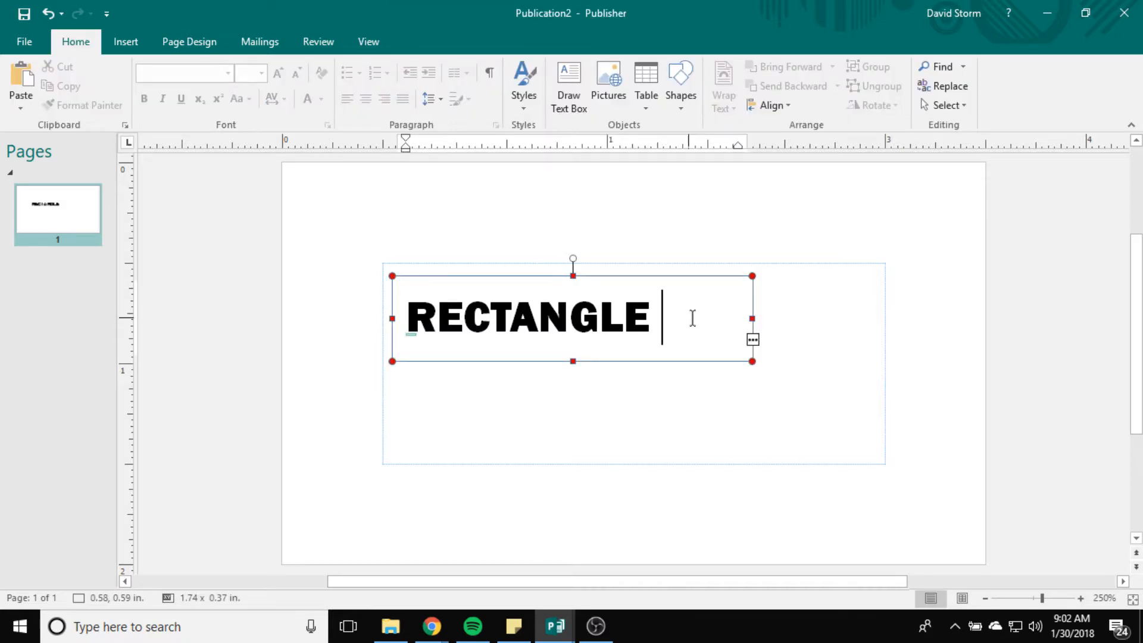
pyautogui.moveTo(752, 318); pyautogui.dragTo(403, 319)
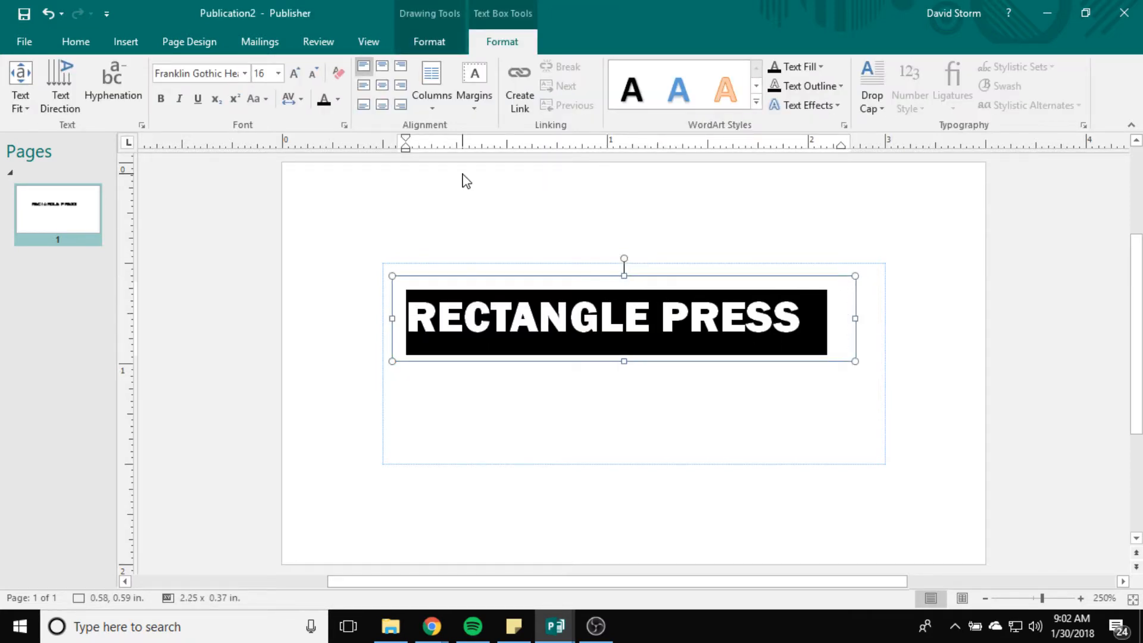
# Step: Set the RECTANGLE PRESS heading to 14 pt
pyautogui.click(278, 73)
pyautogui.click(265, 236)
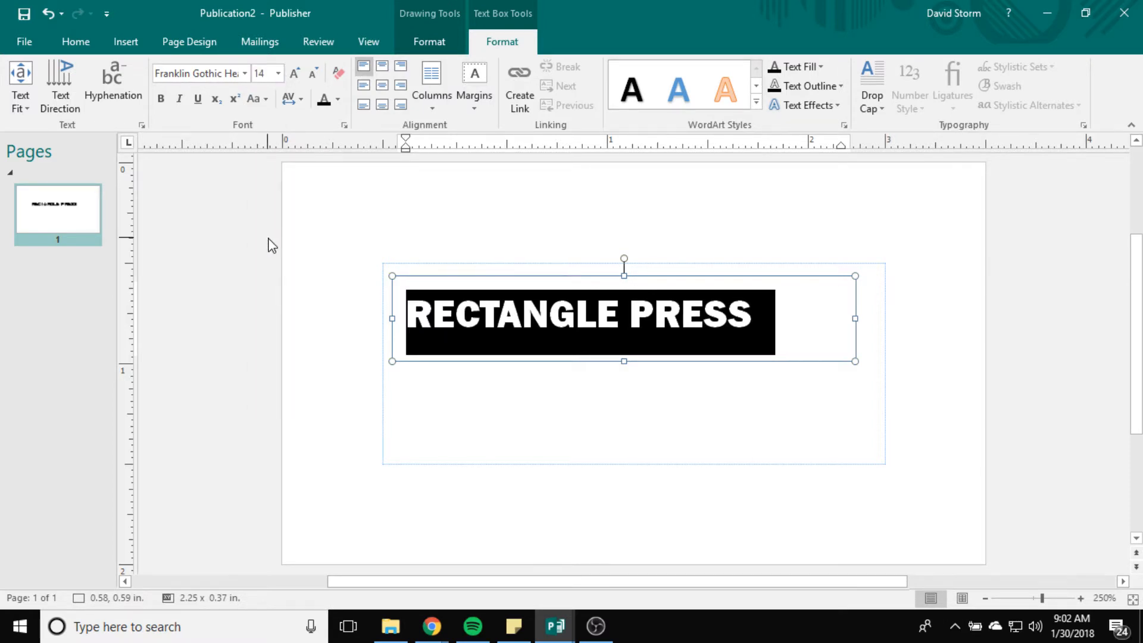
pyautogui.click(657, 389)
pyautogui.click(441, 357)
pyautogui.click(449, 381)
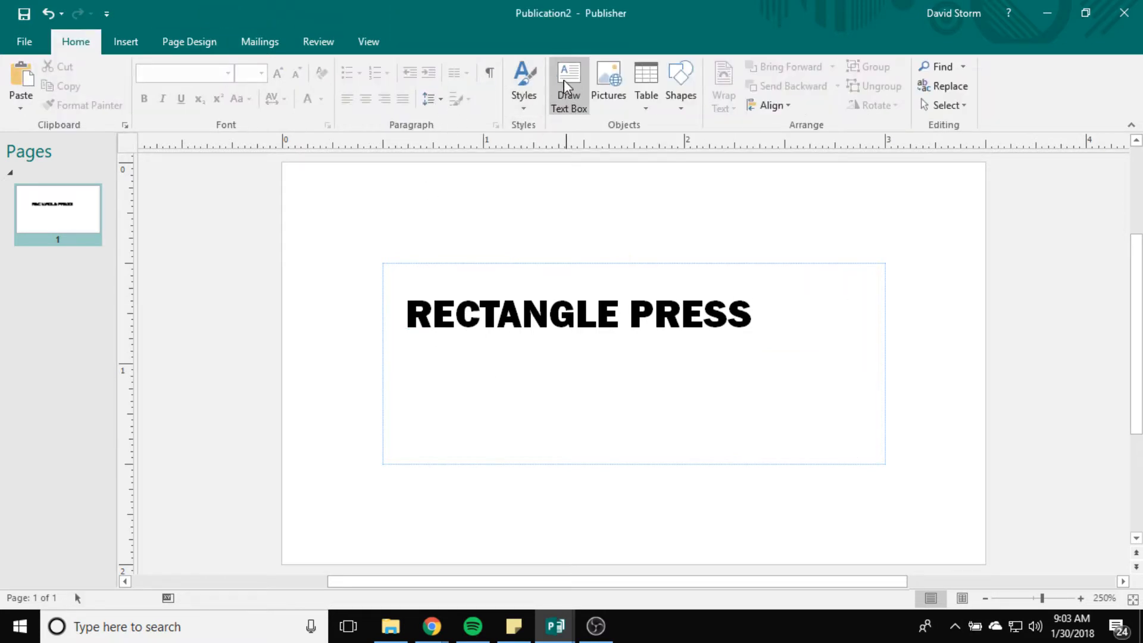
# Step: Draw and enlarge a tagline text box below the heading, then select its text
pyautogui.click(570, 102)
pyautogui.moveTo(407, 345); pyautogui.dragTo(726, 362)
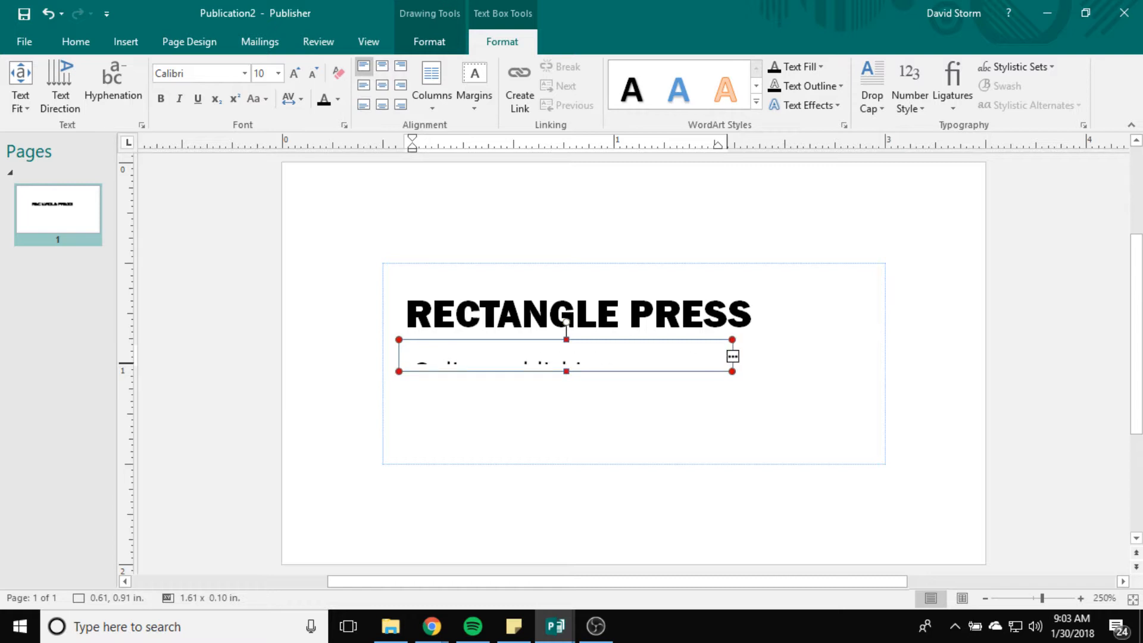
pyautogui.moveTo(736, 373); pyautogui.dragTo(805, 406)
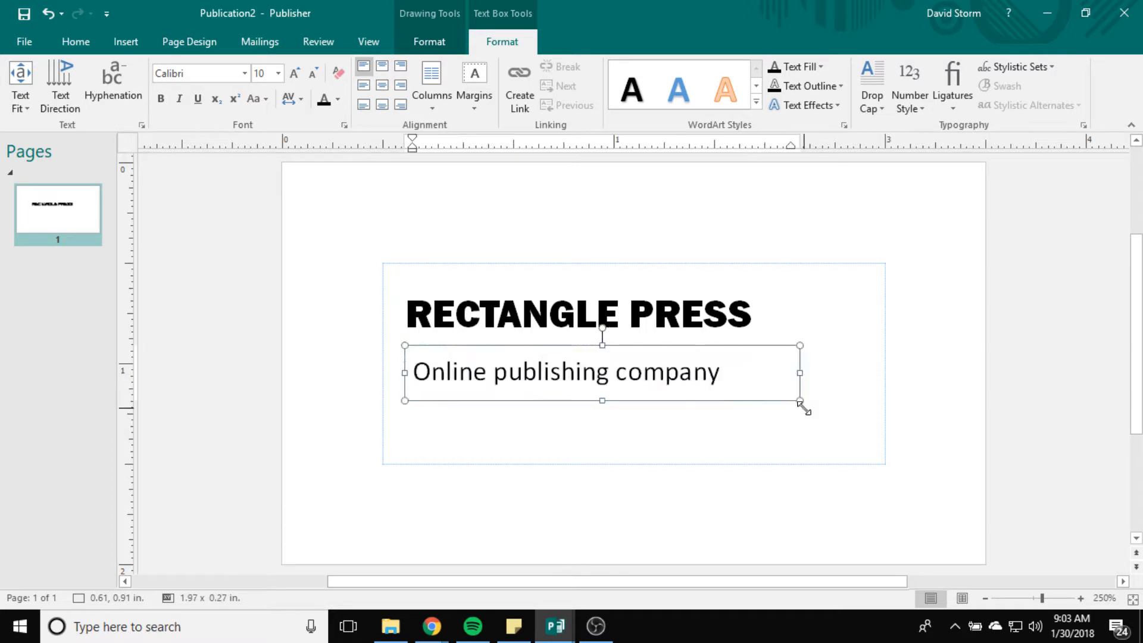
pyautogui.moveTo(721, 371); pyautogui.dragTo(350, 364)
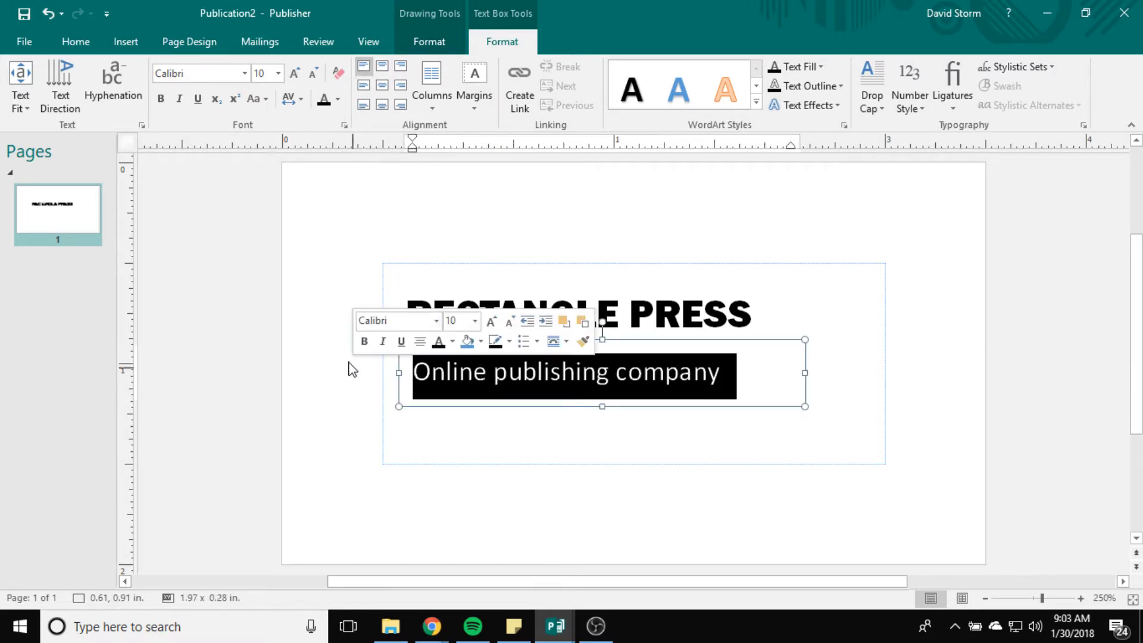
# Step: Format the tagline in Franklin Gothic Heavy at 7 pt
pyautogui.click(278, 73)
pyautogui.click(258, 158)
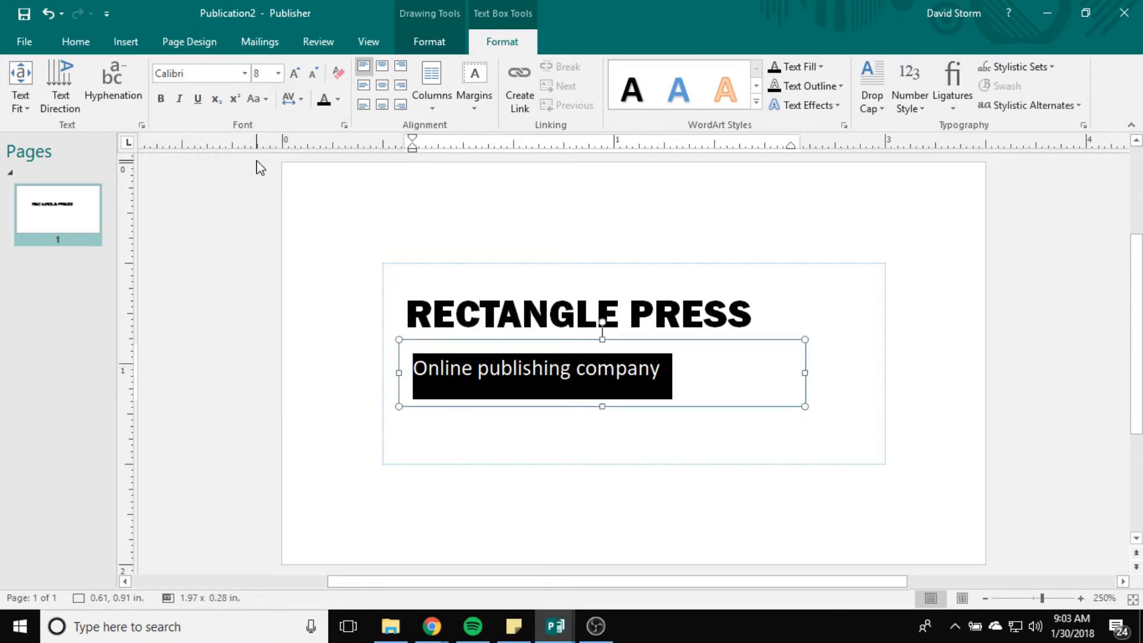
pyautogui.click(244, 73)
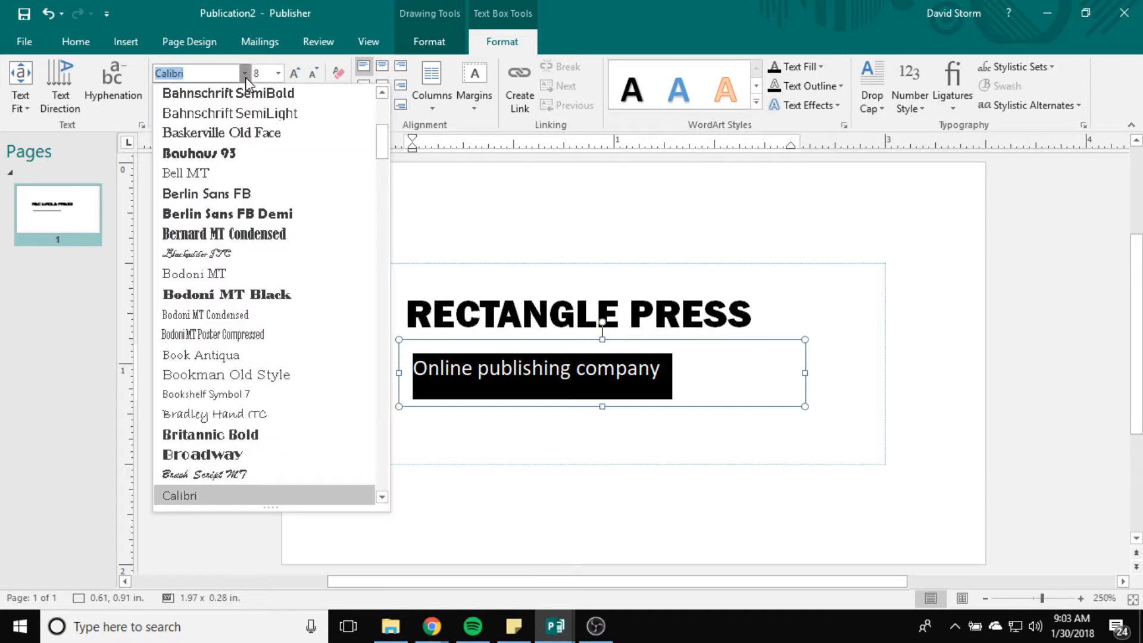
pyautogui.moveTo(385, 158); pyautogui.dragTo(384, 101)
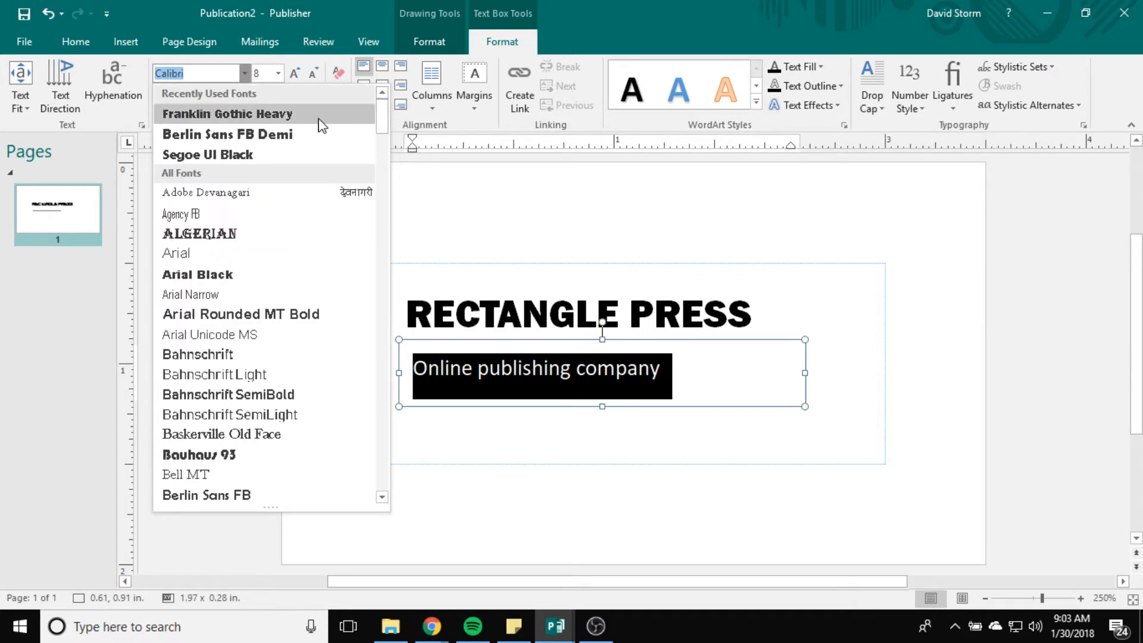
pyautogui.click(226, 113)
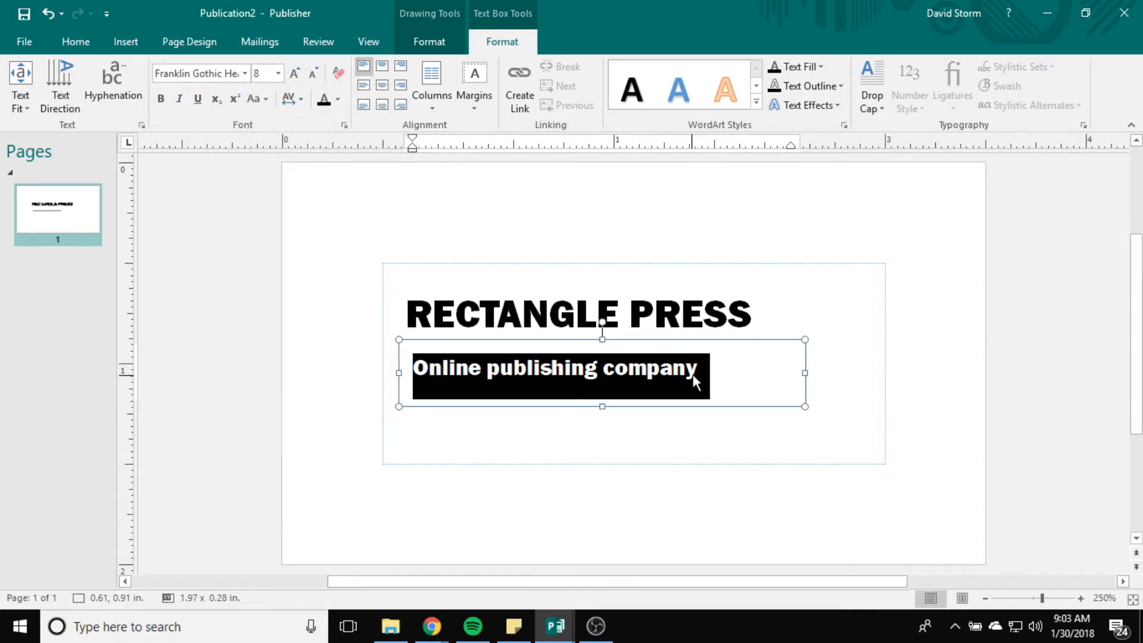
pyautogui.click(278, 73)
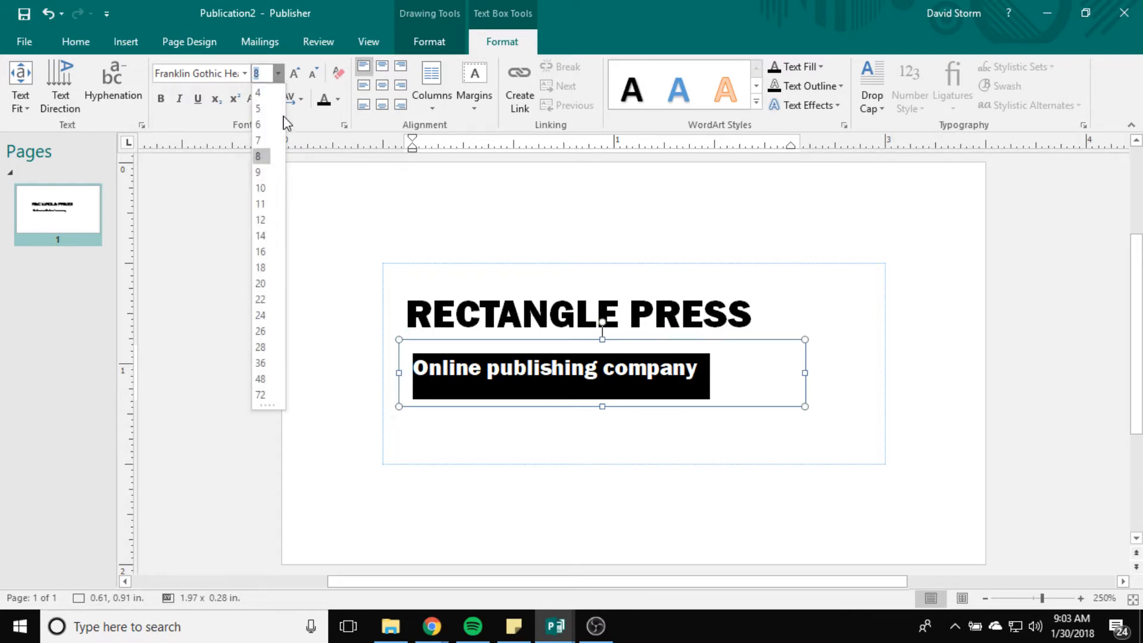
pyautogui.click(258, 141)
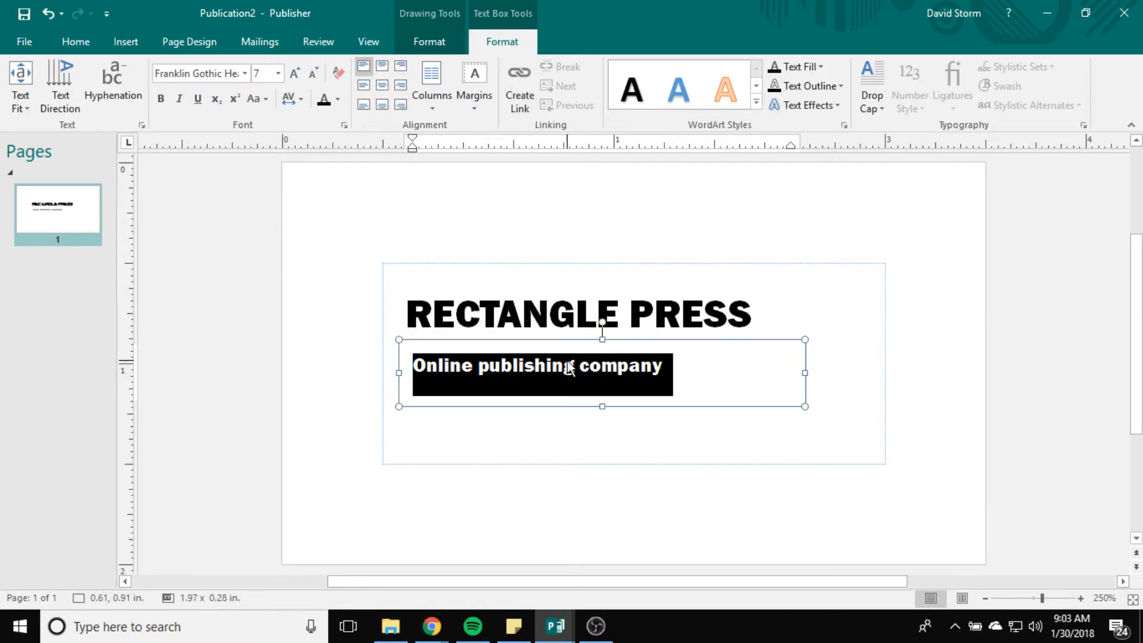
pyautogui.rightClick(500, 374)
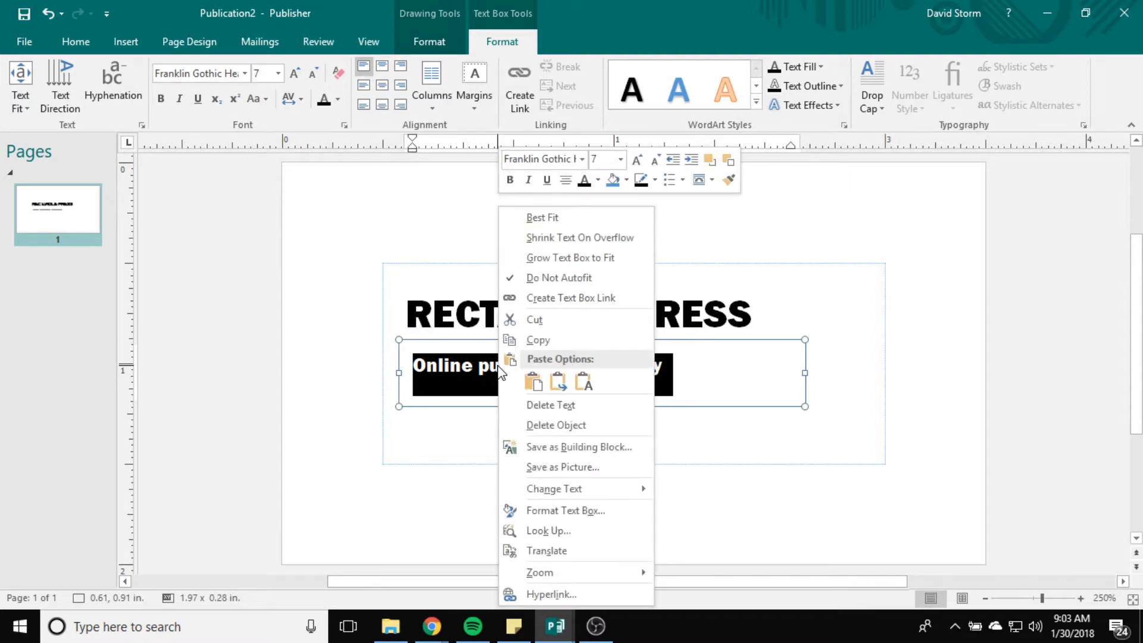
# Step: Turn on Small caps for the tagline in the Font dialog
pyautogui.moveTo(583, 489)
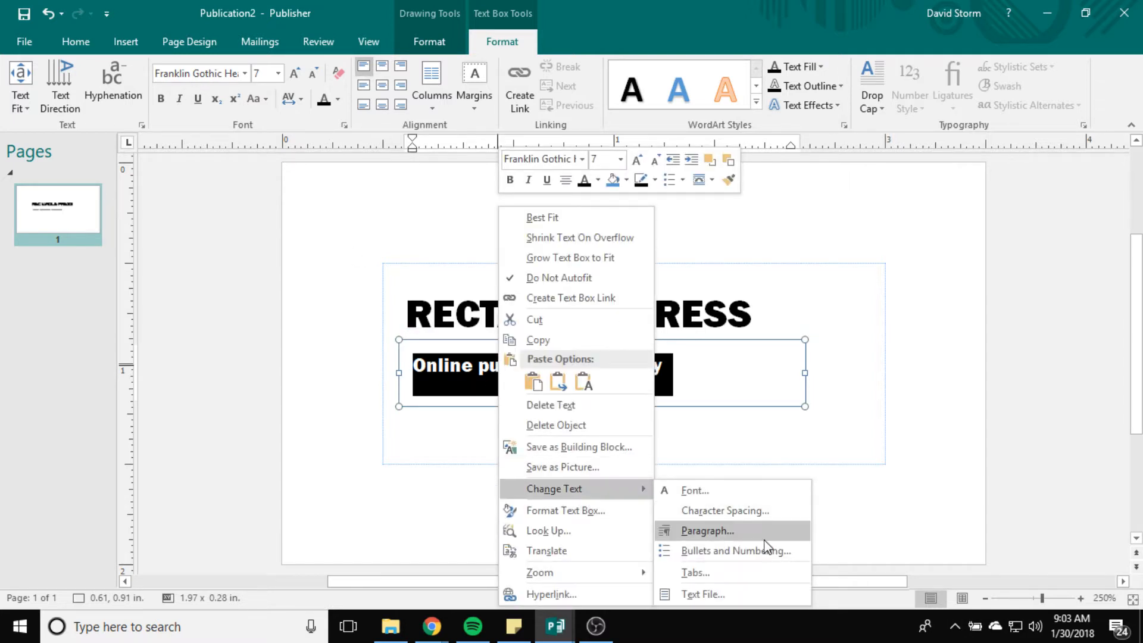
pyautogui.click(722, 496)
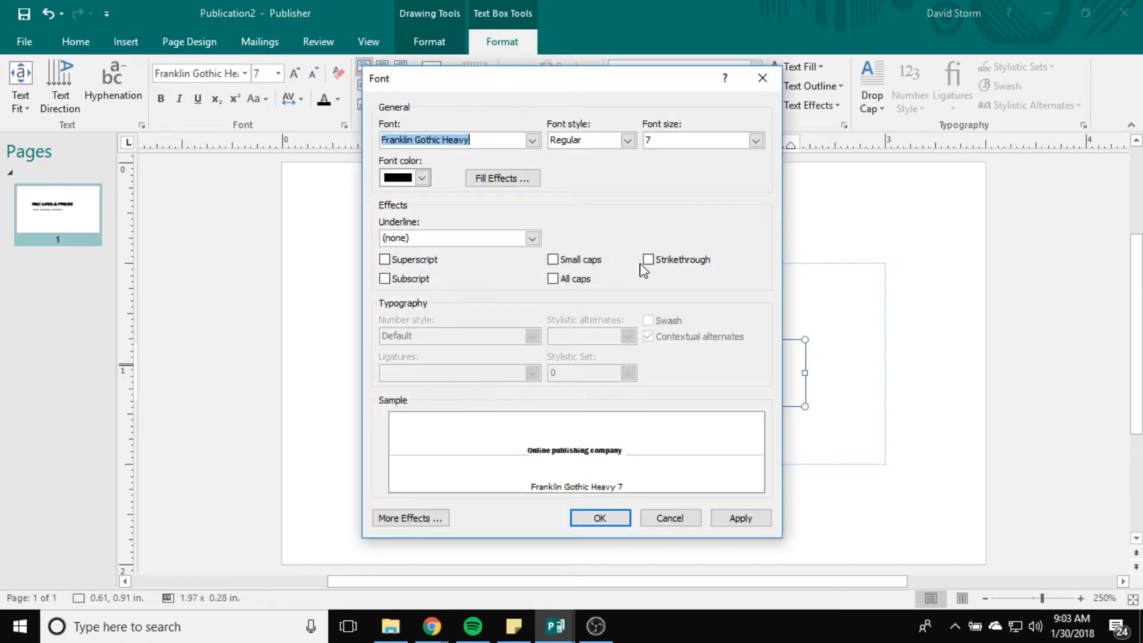
pyautogui.click(552, 260)
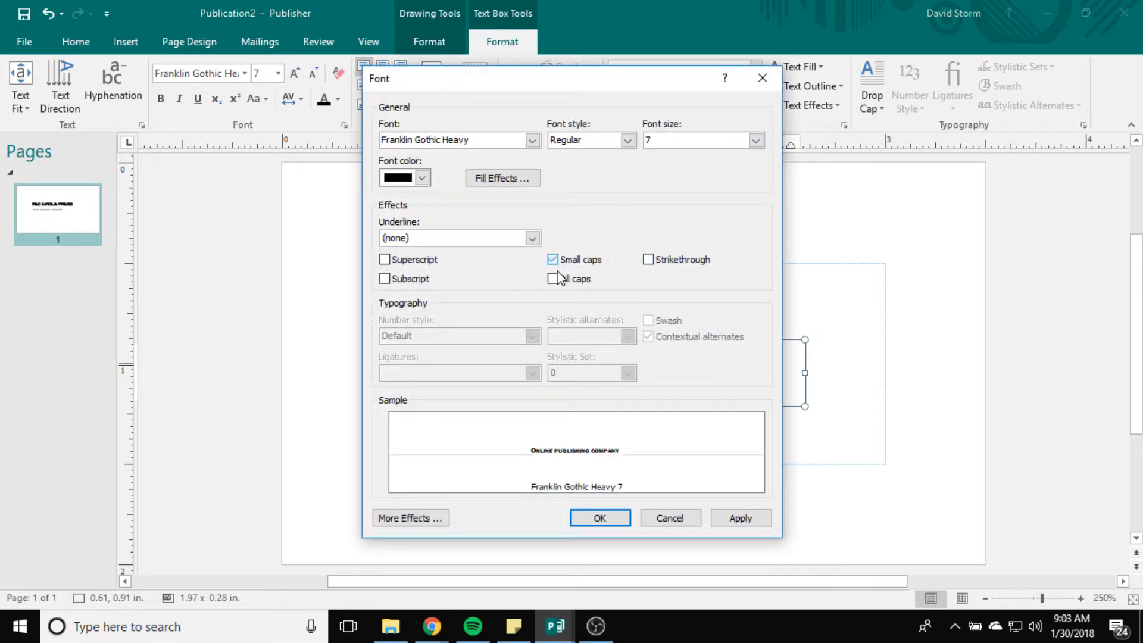
pyautogui.click(613, 526)
# Step: Reopen the Font dialog to check the tagline, then cancel without changes
pyautogui.rightClick(468, 372)
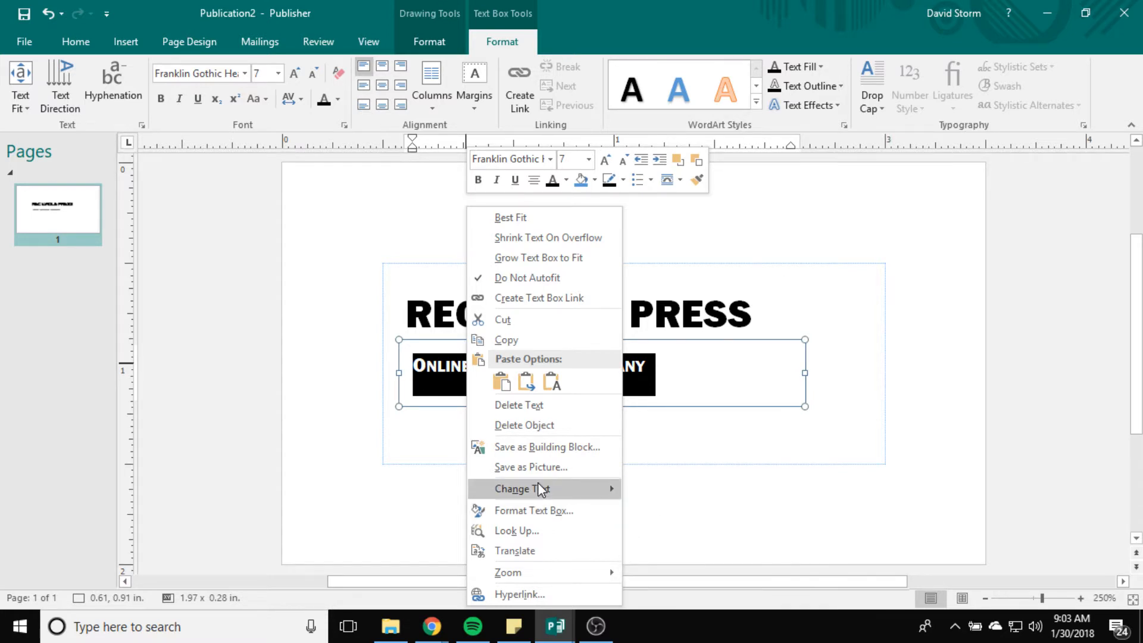
pyautogui.click(683, 489)
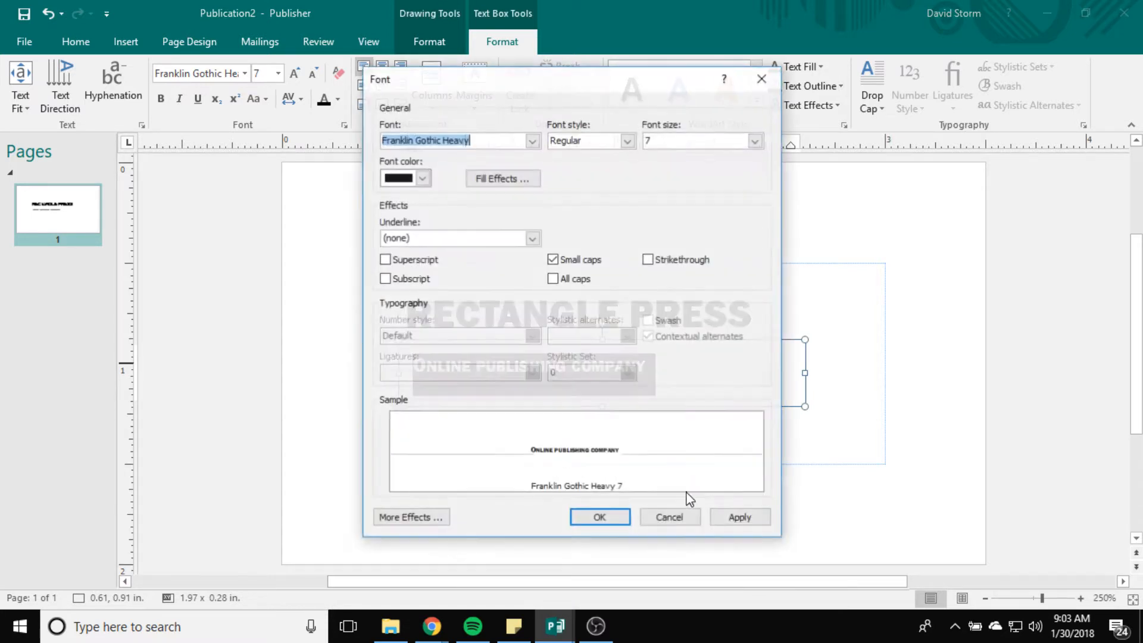
pyautogui.click(553, 264)
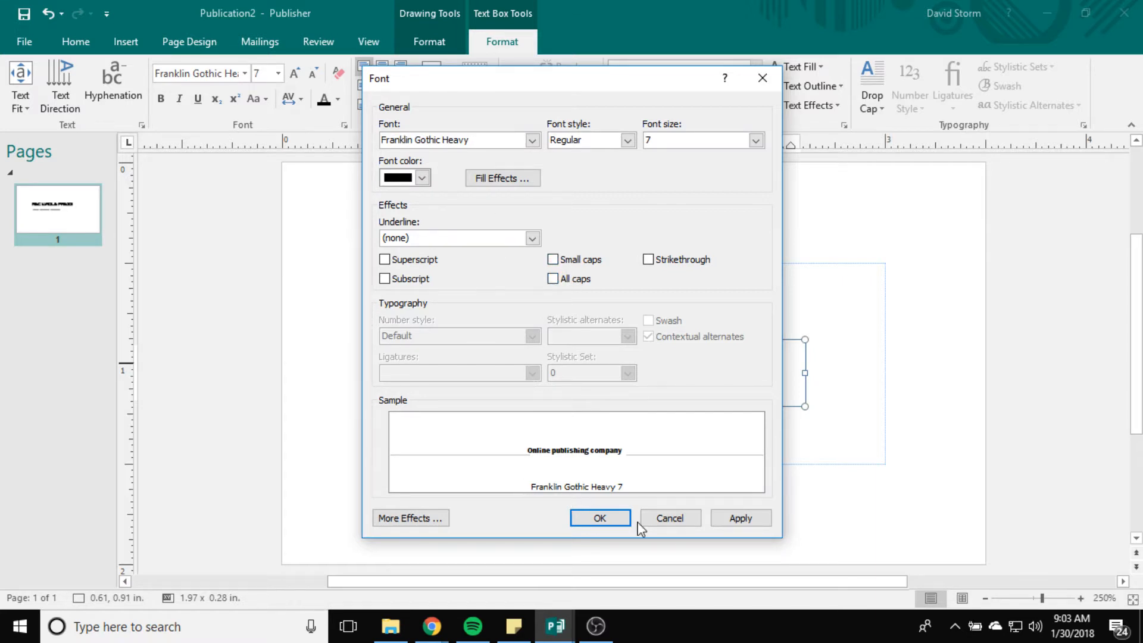
pyautogui.click(745, 522)
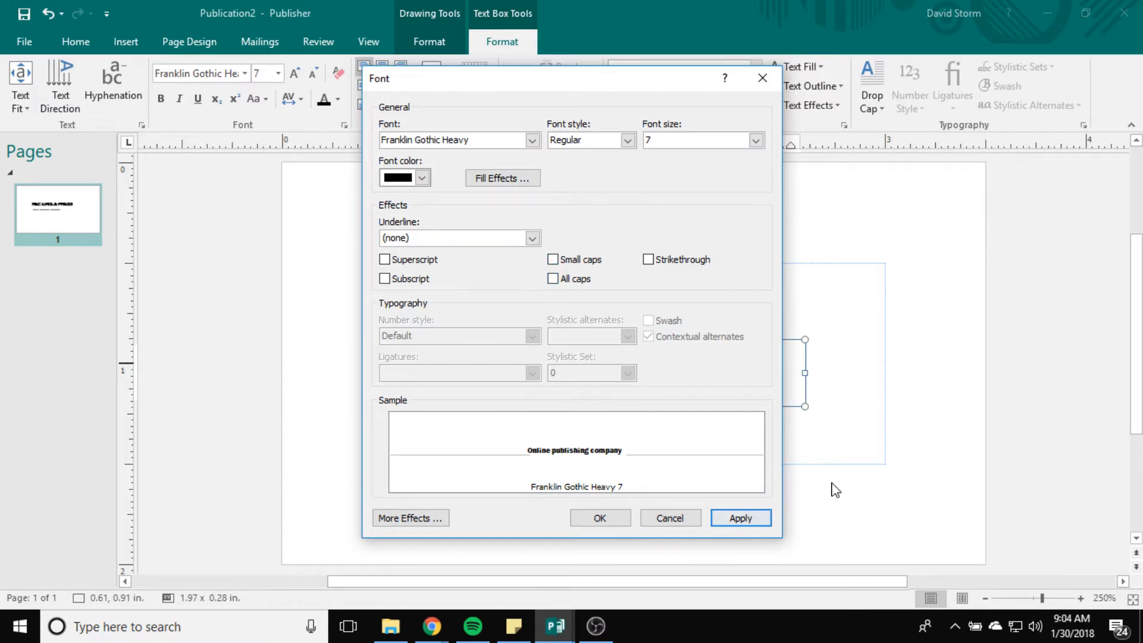
pyautogui.click(666, 519)
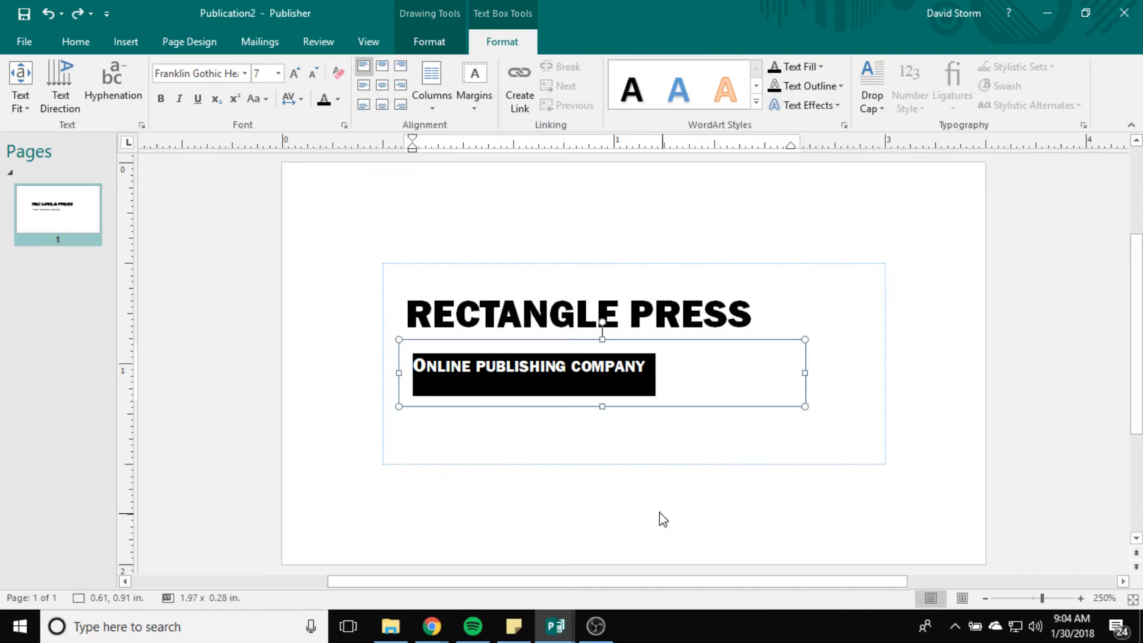
pyautogui.click(445, 365)
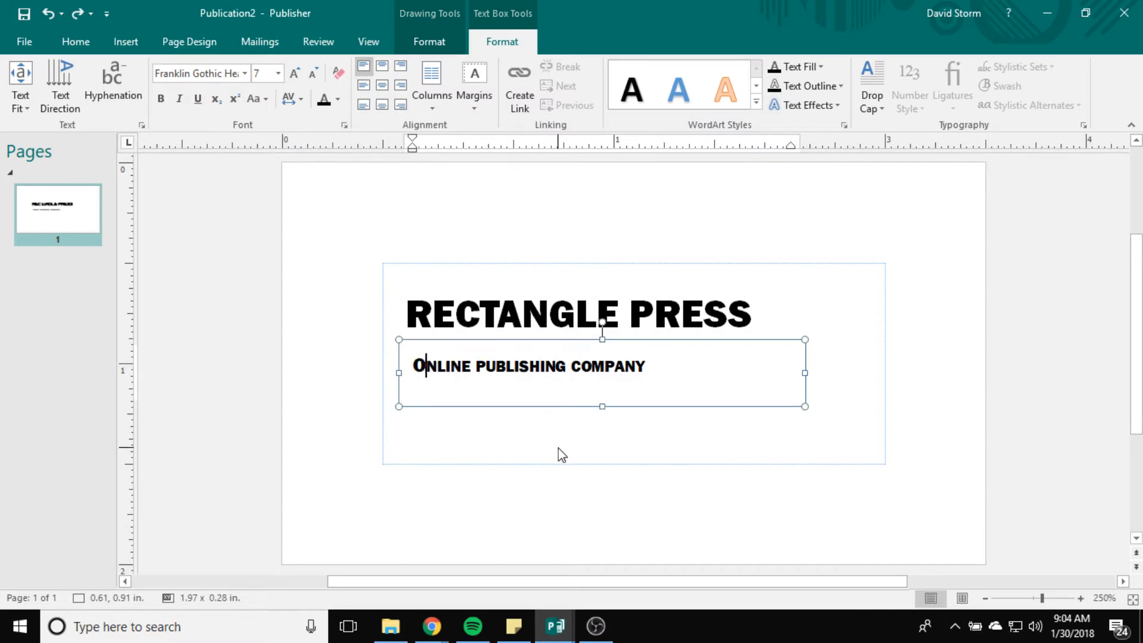
# Step: Delete and retype the tagline's leading O so it matches the other letters
pyautogui.press('BackSpace')
pyautogui.write('O')
pyautogui.press('BackSpace')
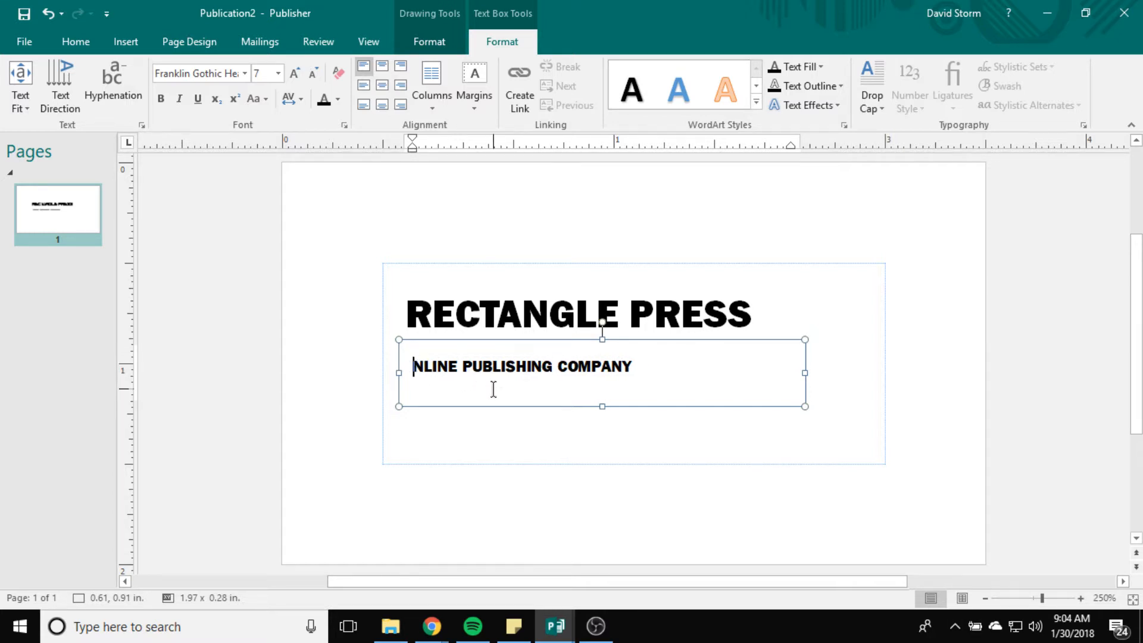
pyautogui.write('O')
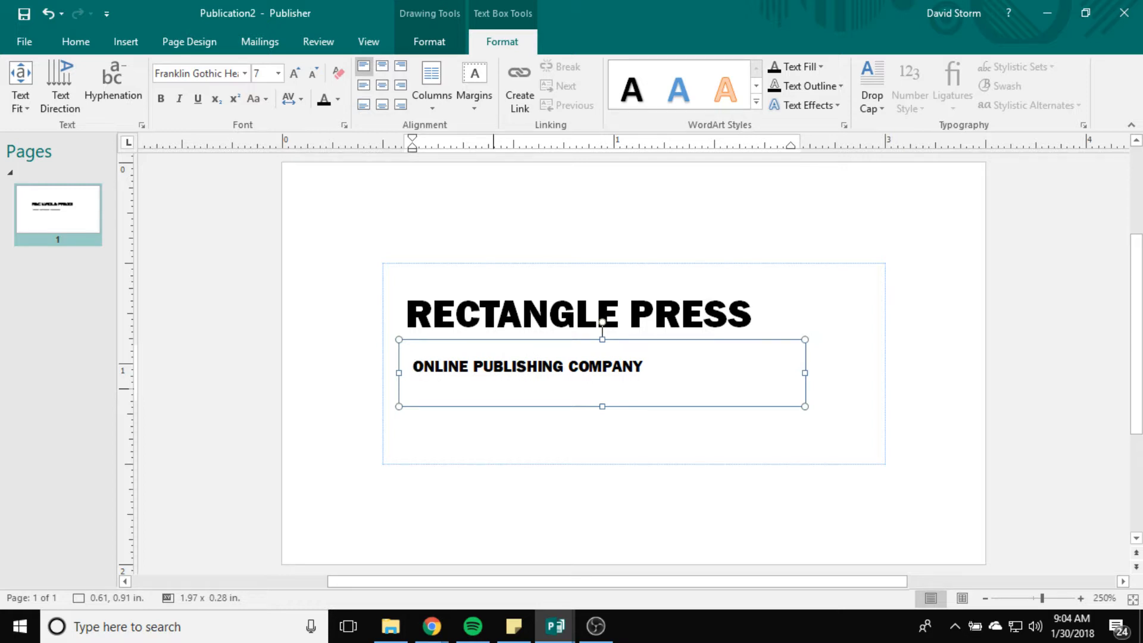
# Step: Move the tagline box up directly beneath the RECTANGLE PRESS heading
pyautogui.click(500, 432)
pyautogui.click(511, 366)
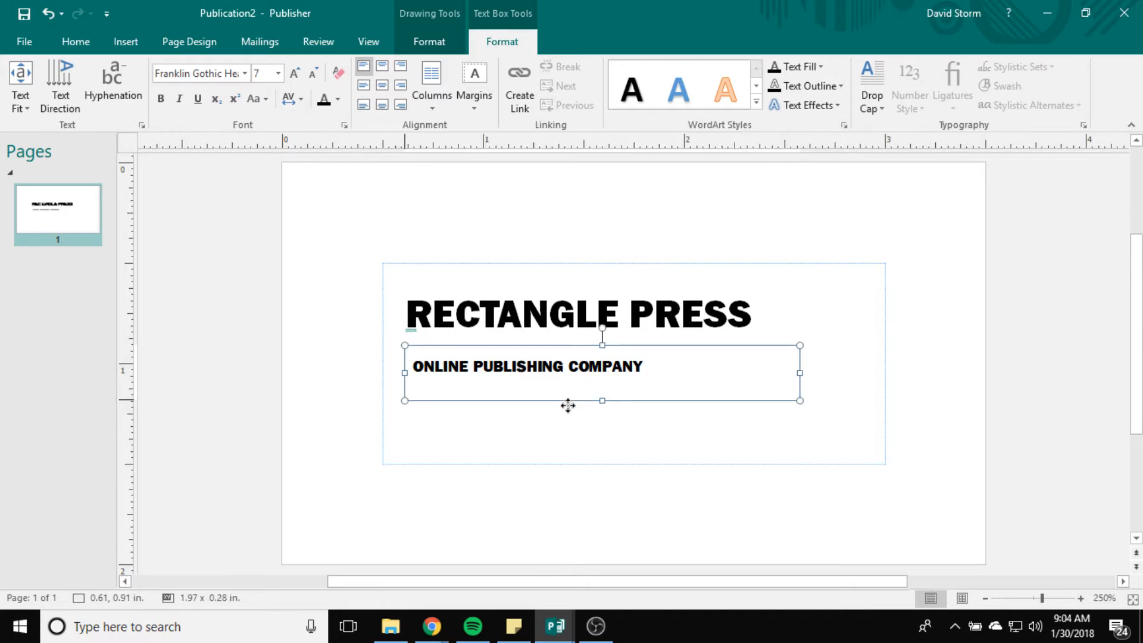
pyautogui.moveTo(566, 403); pyautogui.dragTo(561, 380)
pyautogui.click(658, 459)
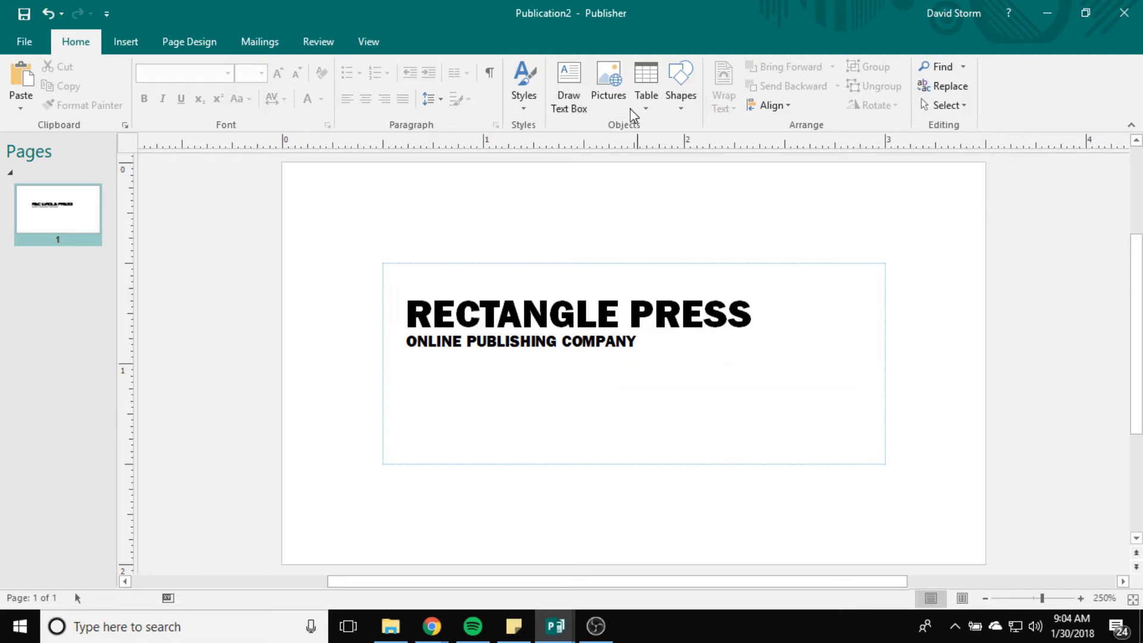
# Step: Draw a text box at the card's lower right with 7 pt text size
pyautogui.click(569, 89)
pyautogui.moveTo(640, 373)
pyautogui.mouseDown()
pyautogui.moveTo(885, 459)
pyautogui.moveTo(875, 457)
pyautogui.mouseUp()
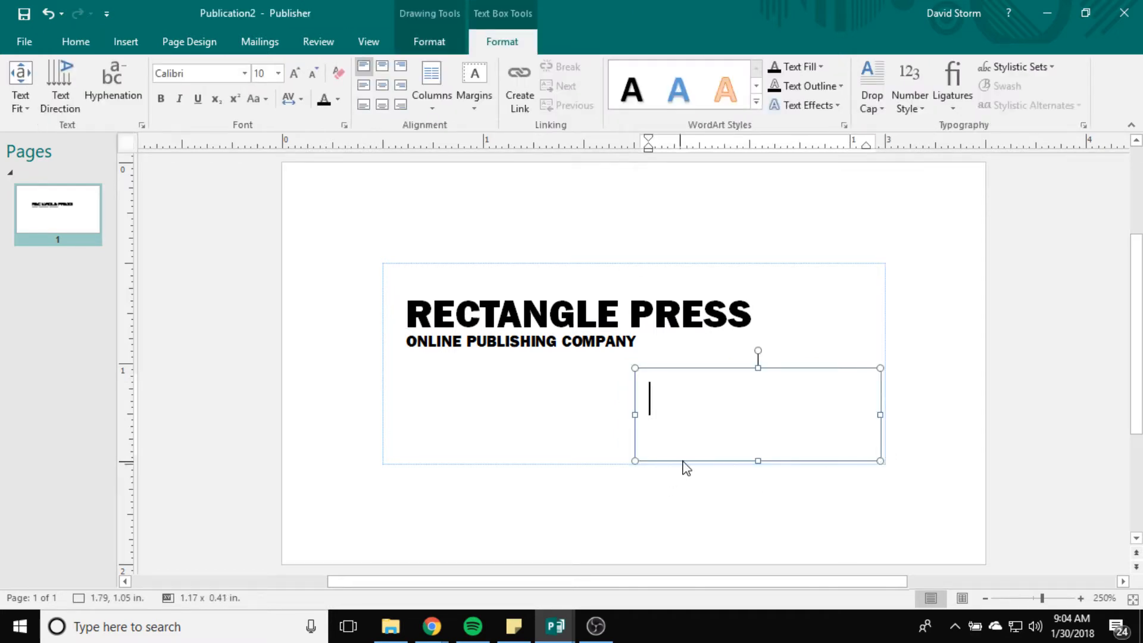
pyautogui.click(278, 74)
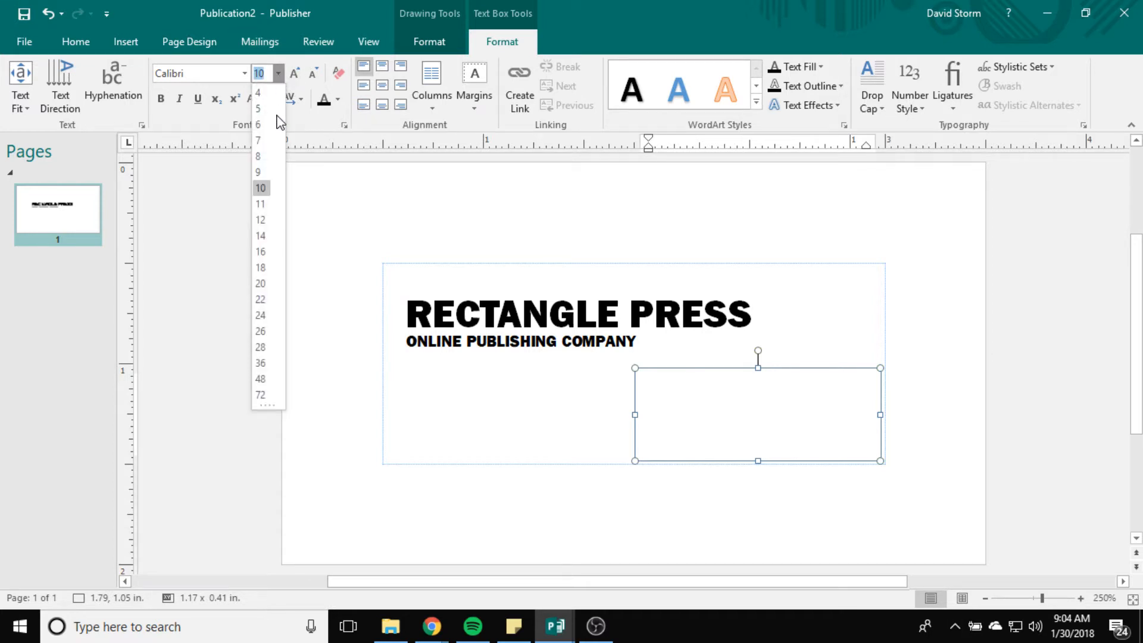
pyautogui.click(266, 124)
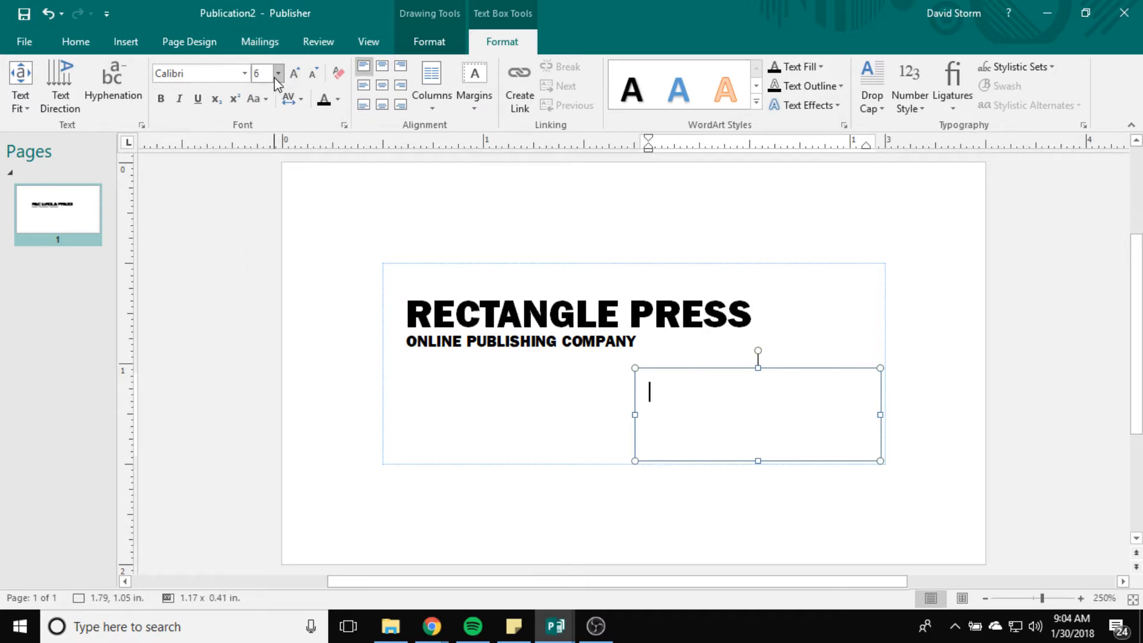
pyautogui.click(278, 73)
pyautogui.click(264, 115)
pyautogui.click(278, 73)
pyautogui.click(268, 135)
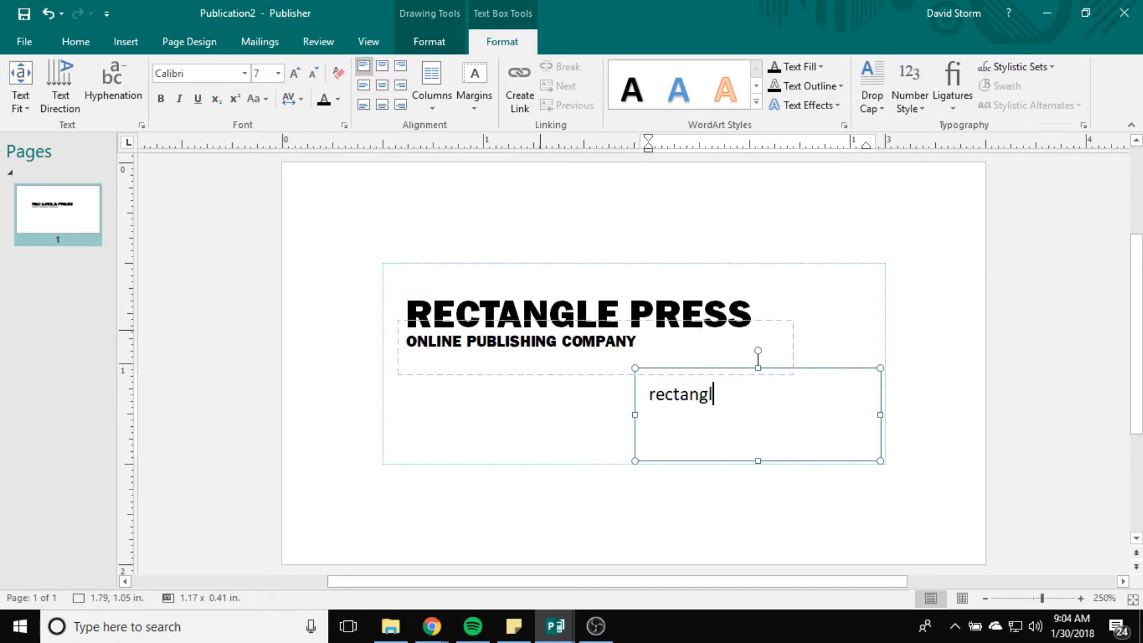
# Step: Enter rectanglepress.com, undo the auto-capital, and align it bottom-right in the box
pyautogui.write('com')
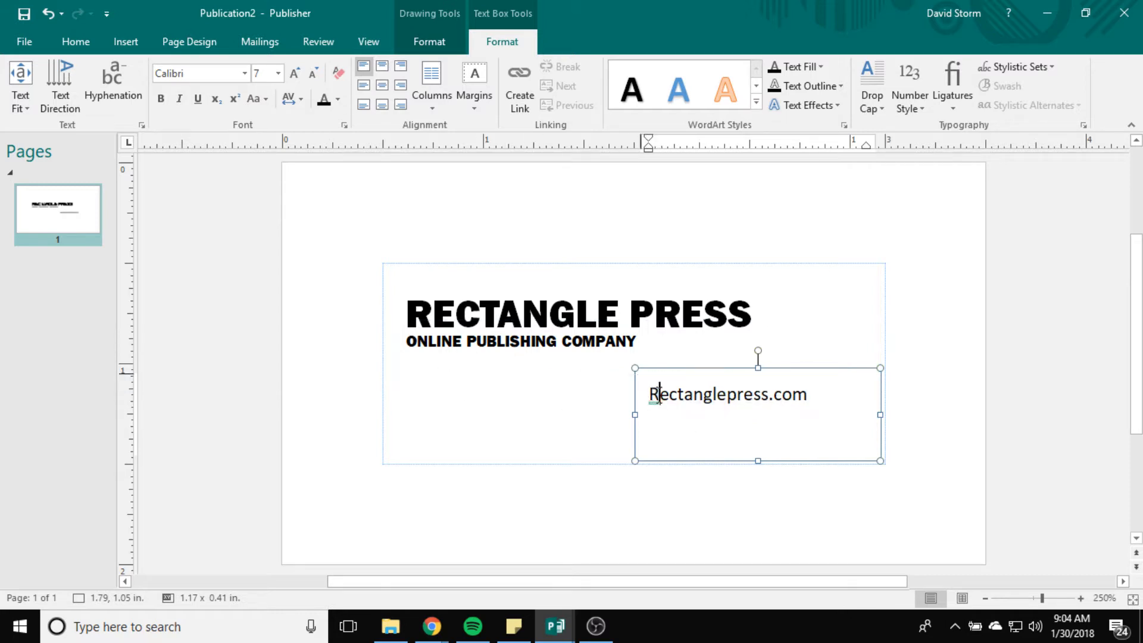
pyautogui.hotkey('ctrl', 'z')
pyautogui.moveTo(753, 403); pyautogui.dragTo(632, 396)
pyautogui.click(821, 395)
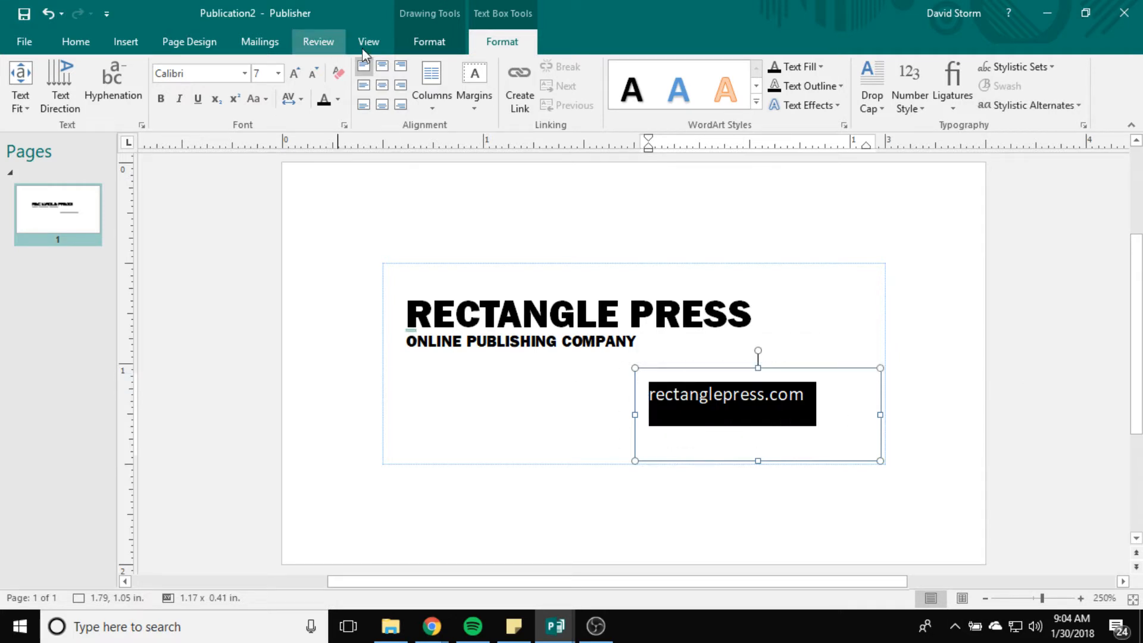
pyautogui.click(401, 104)
pyautogui.click(546, 419)
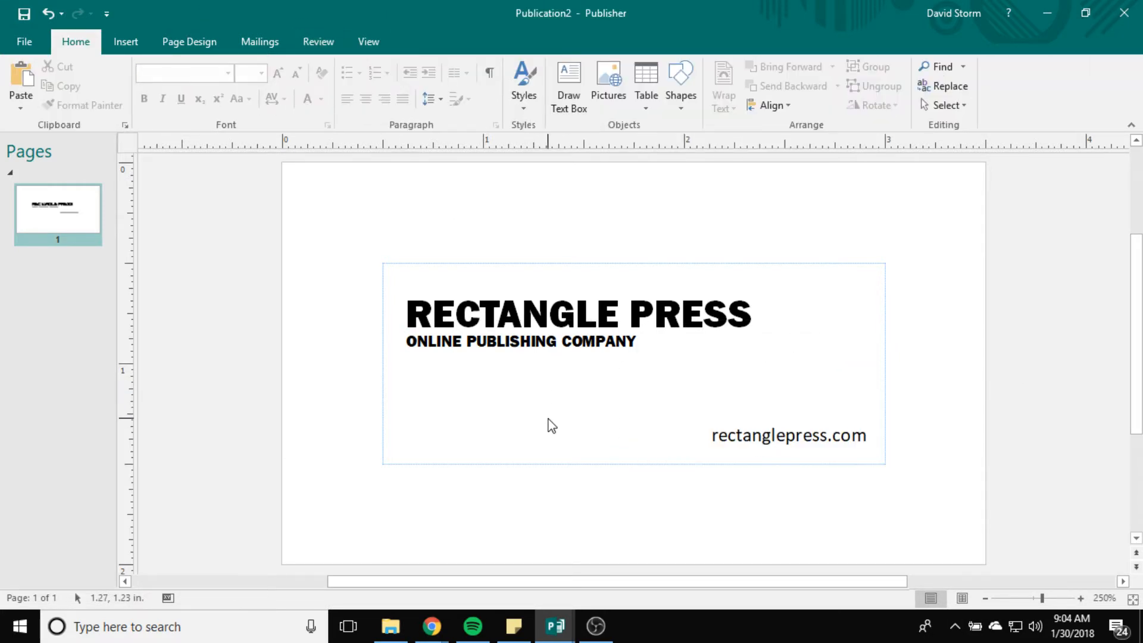
# Step: Set the website address in Franklin Gothic Heavy
pyautogui.click(793, 437)
pyautogui.moveTo(705, 435); pyautogui.dragTo(888, 457)
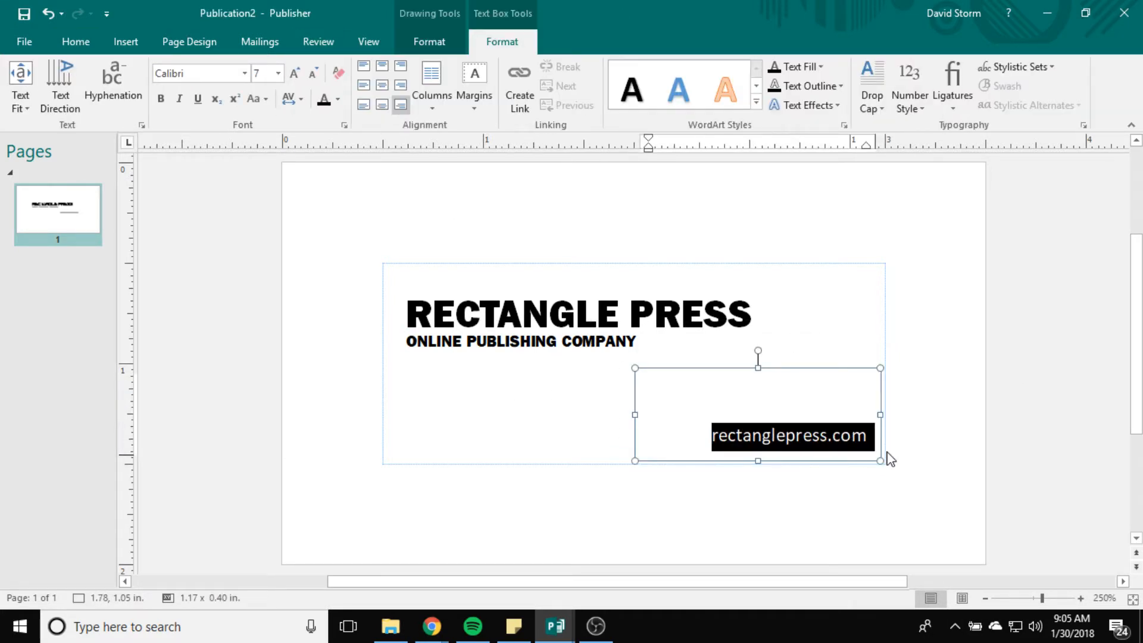
pyautogui.click(245, 73)
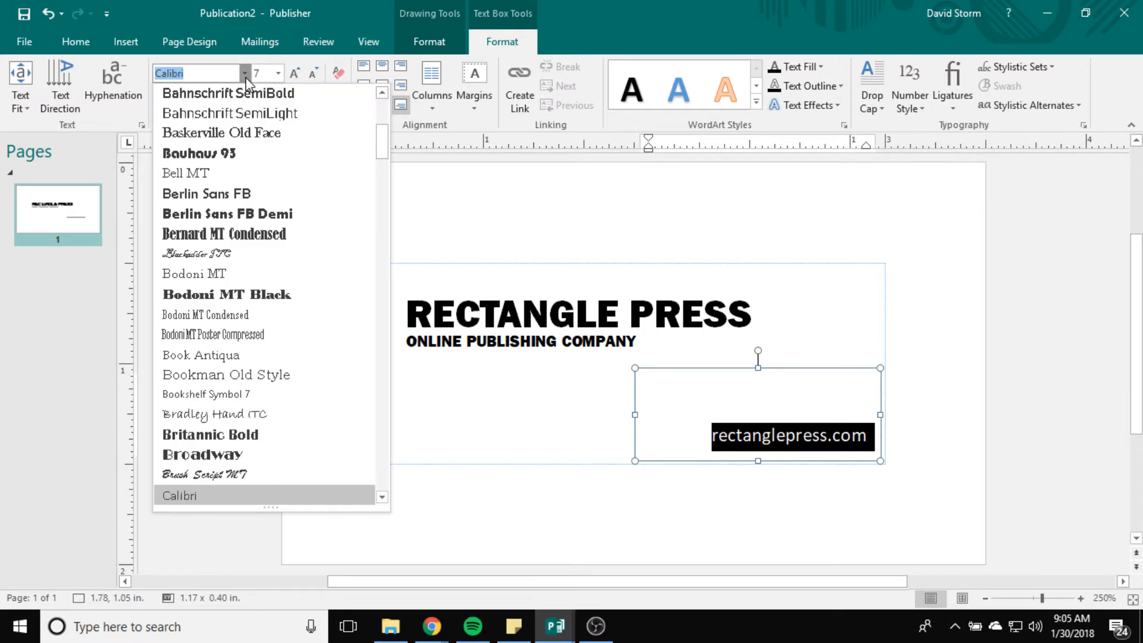
pyautogui.scroll(5, 267, 178)
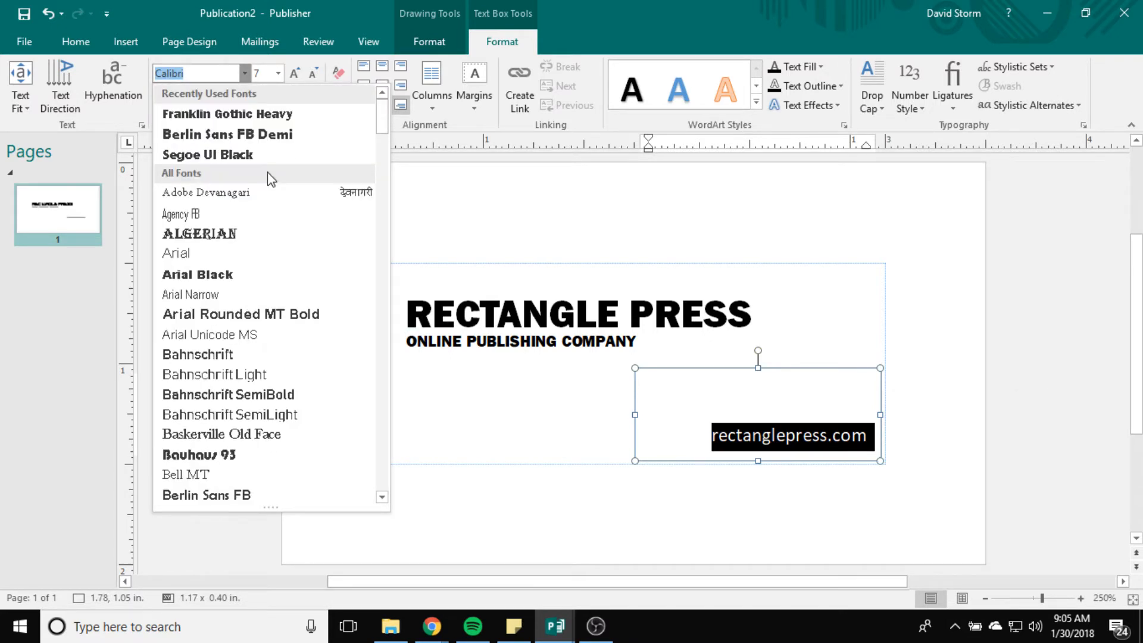
pyautogui.click(242, 114)
pyautogui.click(535, 451)
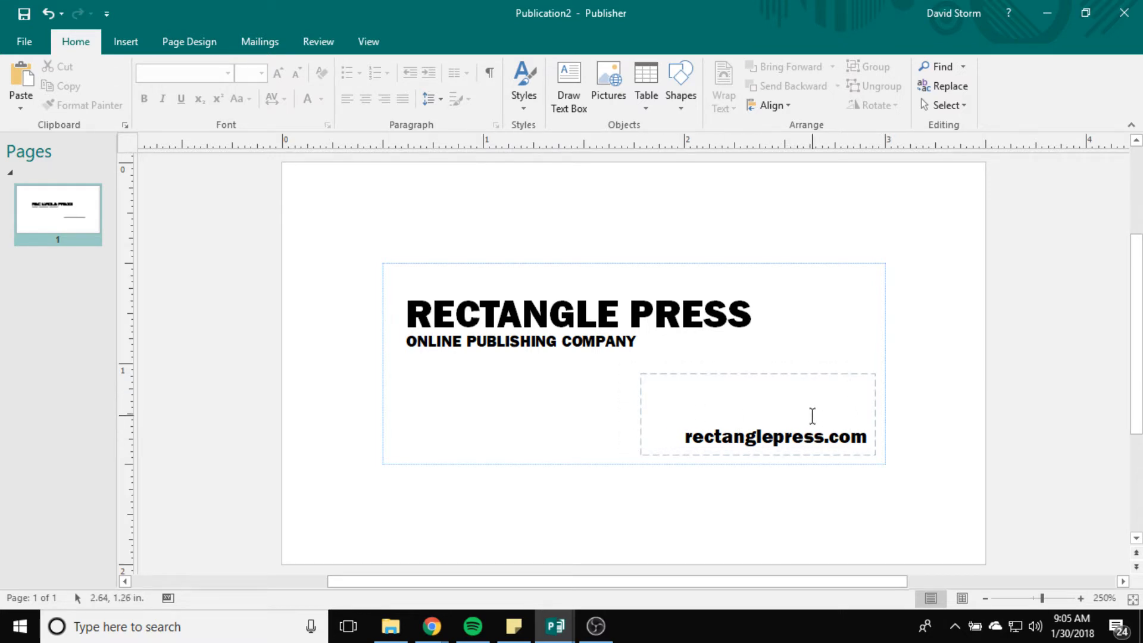
# Step: Add the company e-mail address on a new line and widen the box to fit it
pyautogui.click(802, 441)
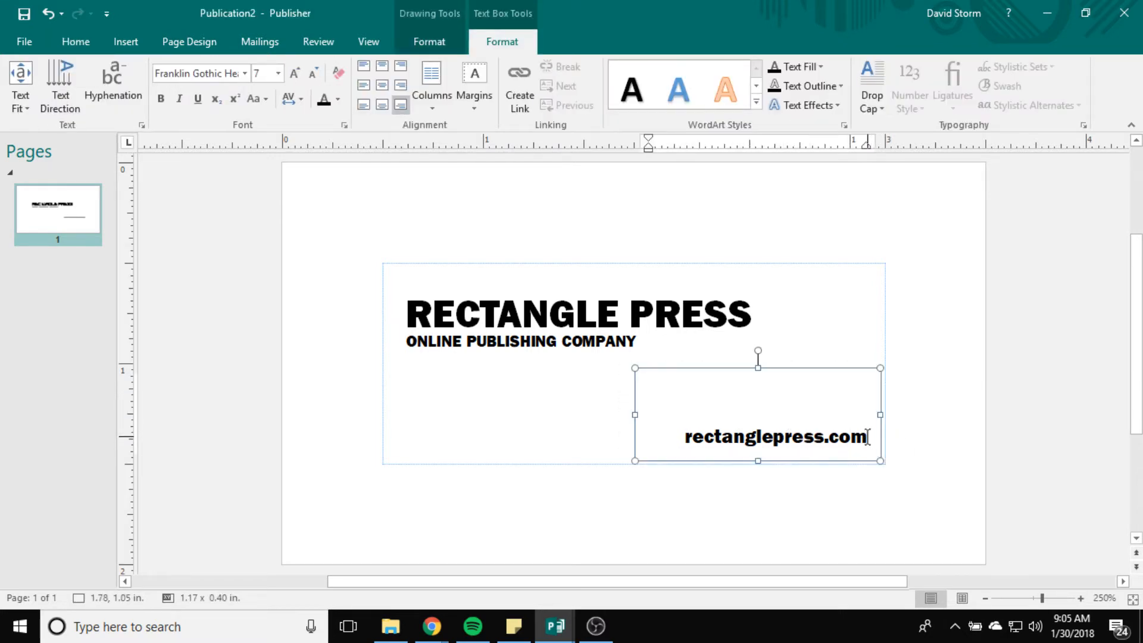
pyautogui.press('Return')
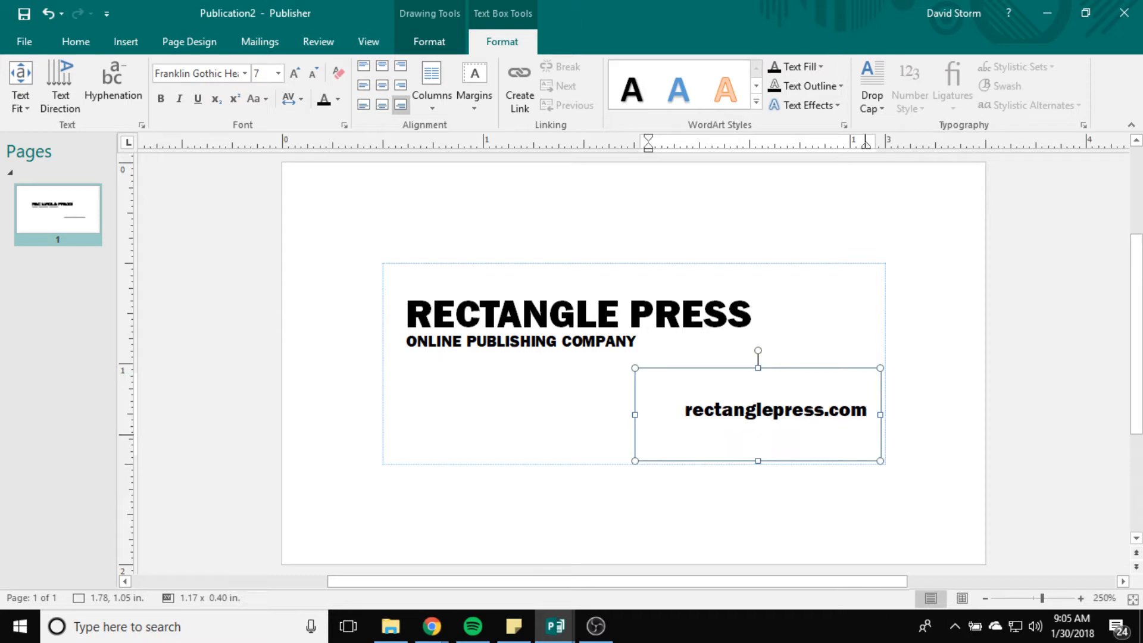
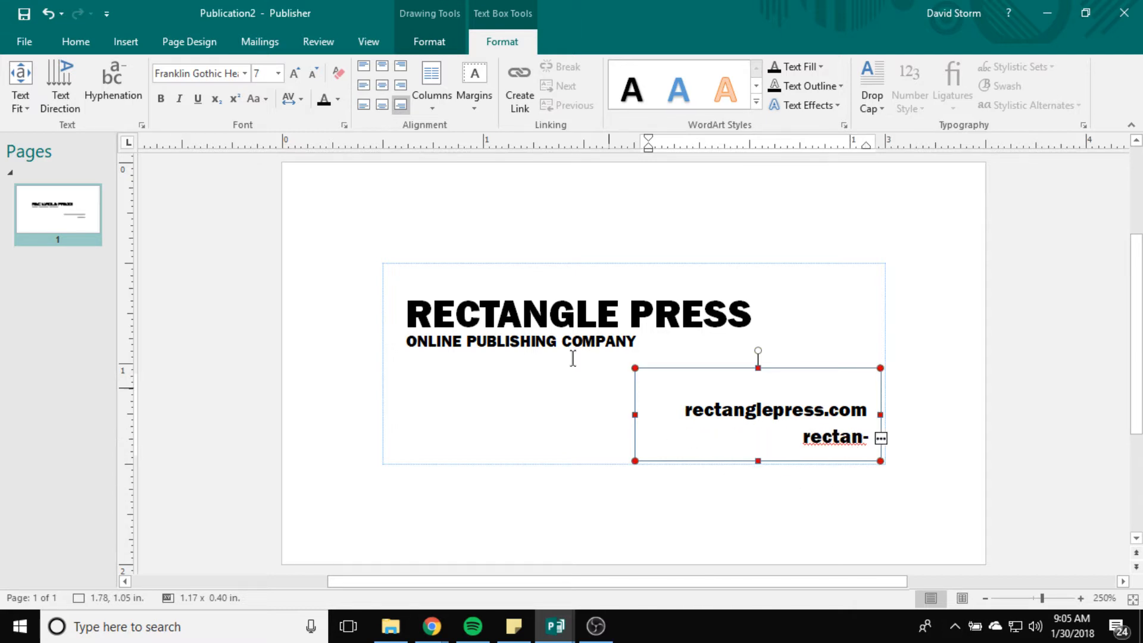
pyautogui.moveTo(635, 414); pyautogui.dragTo(600, 415)
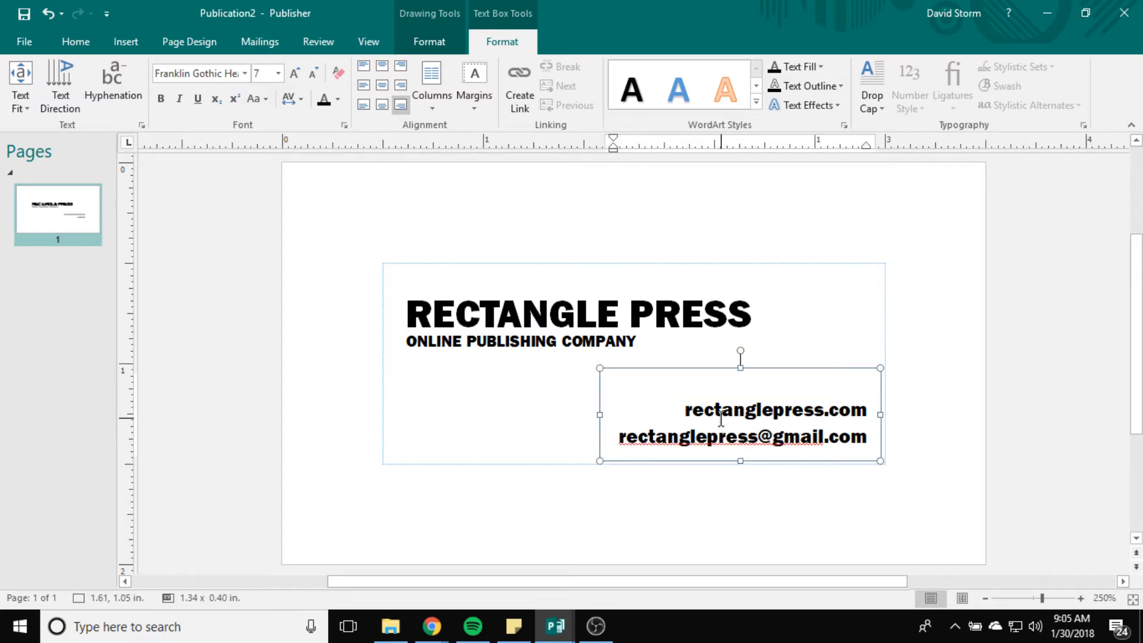
# Step: Try moving the website line below the e-mail, then undo the rearrangement
pyautogui.click(721, 417)
pyautogui.moveTo(680, 411); pyautogui.dragTo(862, 437)
pyautogui.click(807, 434)
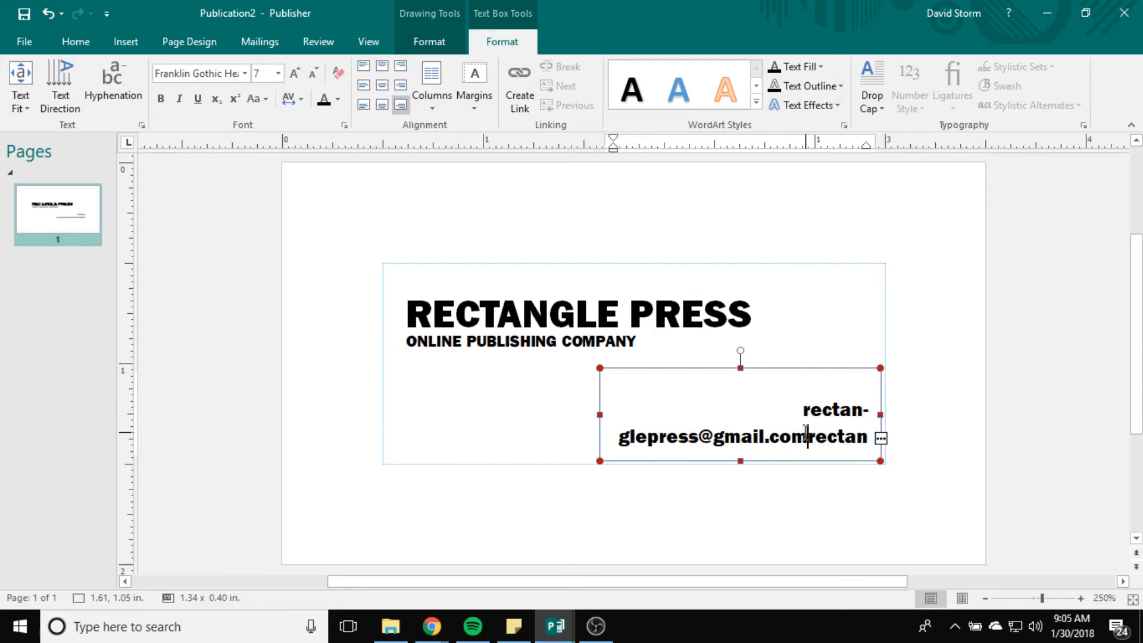
pyautogui.press('Return')
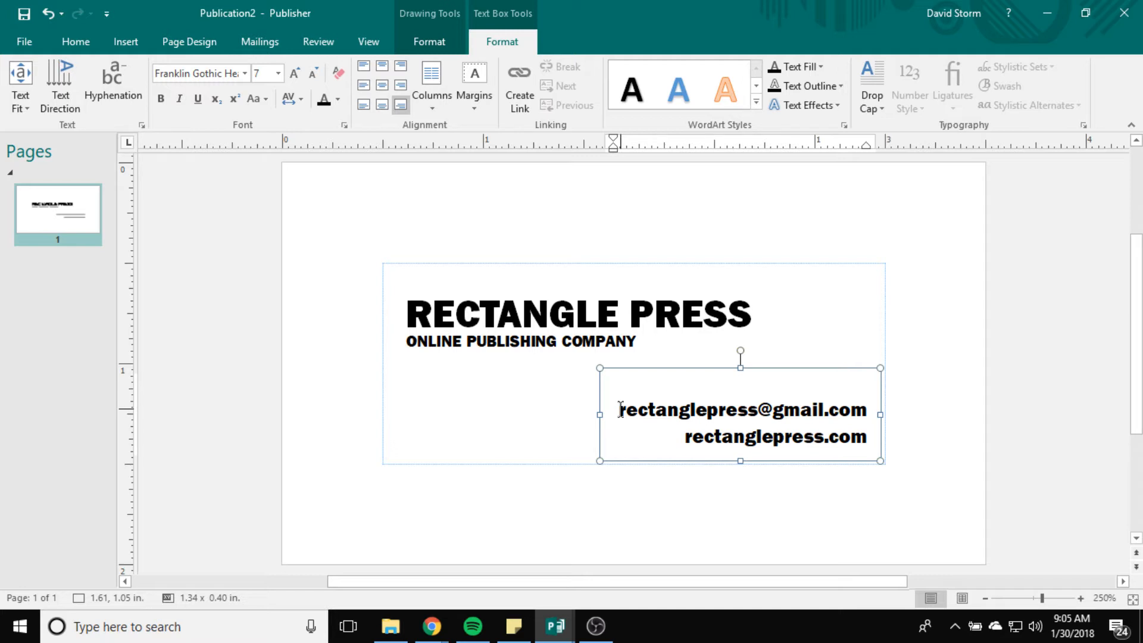
pyautogui.moveTo(685, 436); pyautogui.dragTo(853, 441)
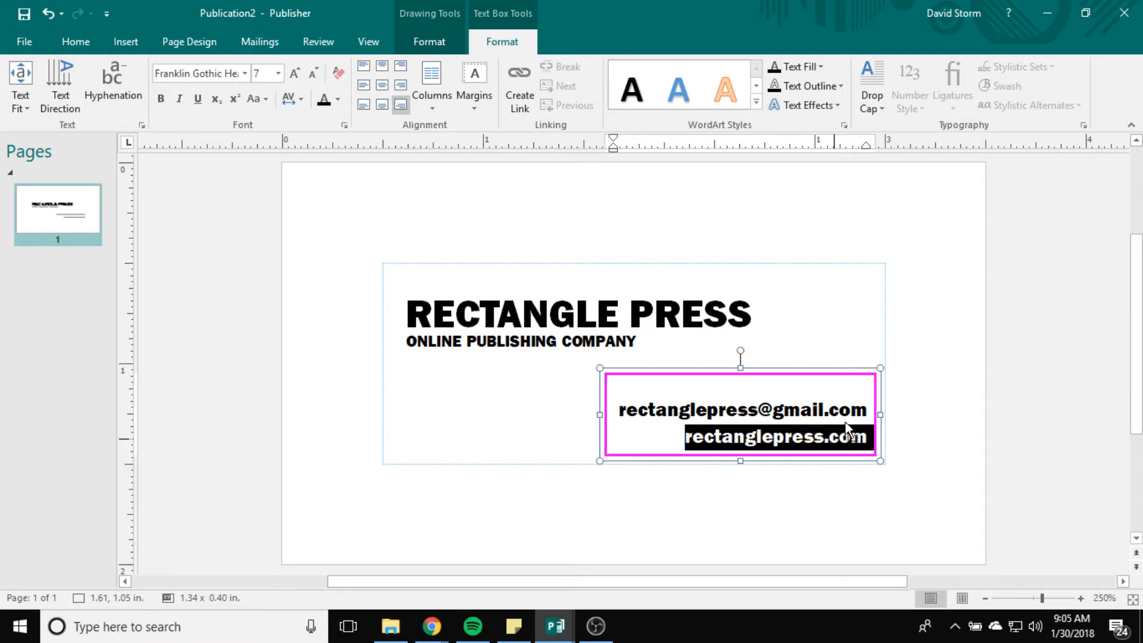
pyautogui.click(829, 436)
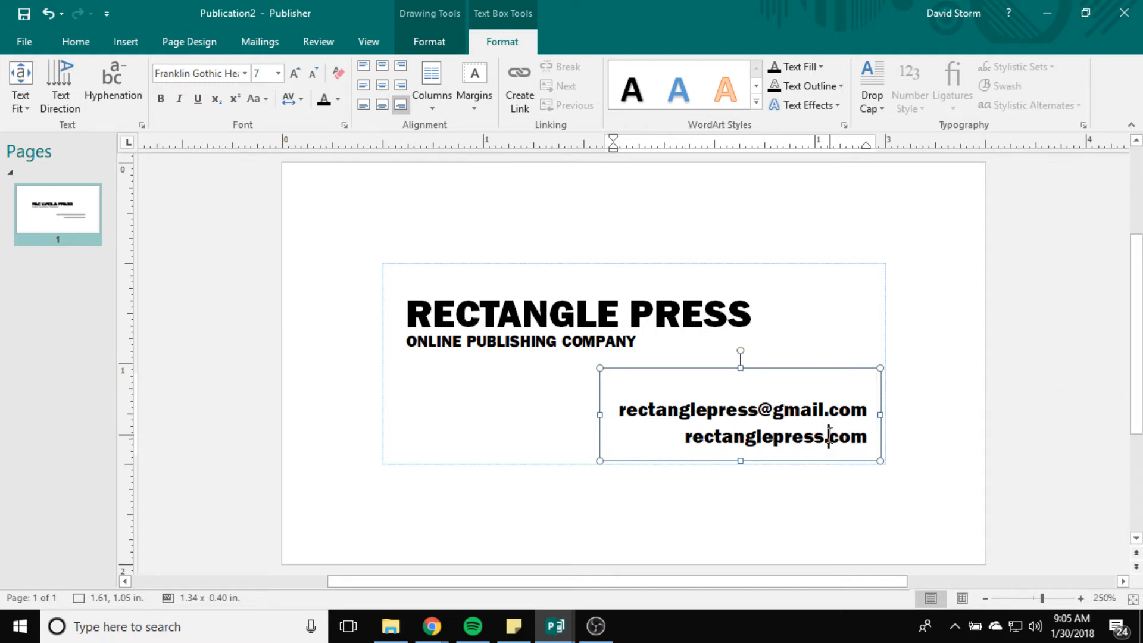
pyautogui.hotkey('ctrl', 'z')
pyautogui.hotkey('ctrl', 'z')
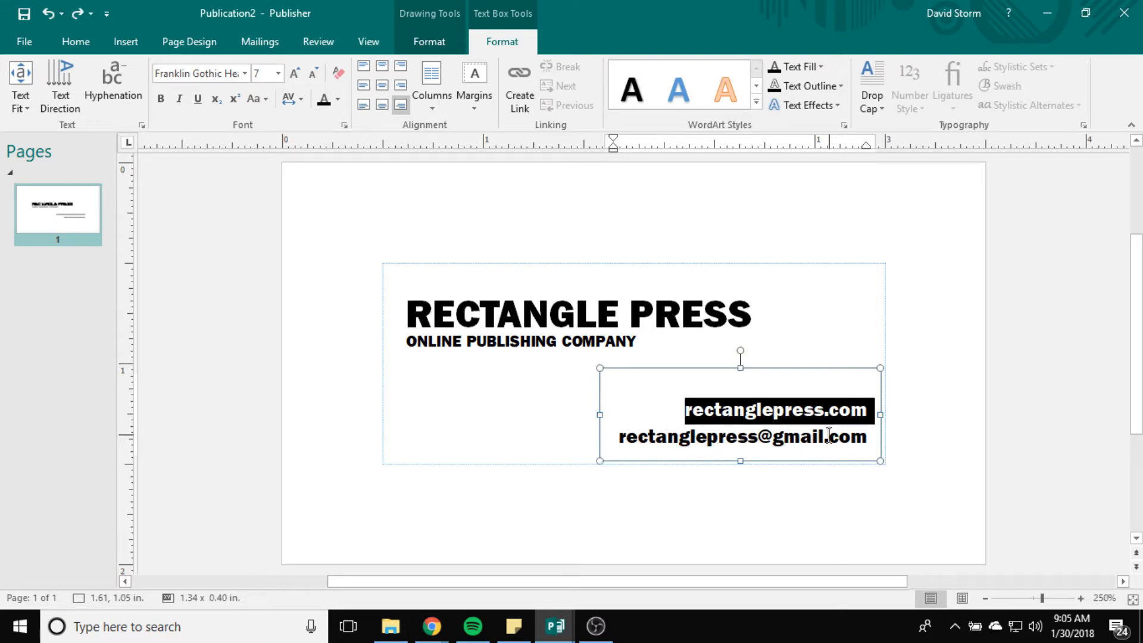
pyautogui.click(831, 393)
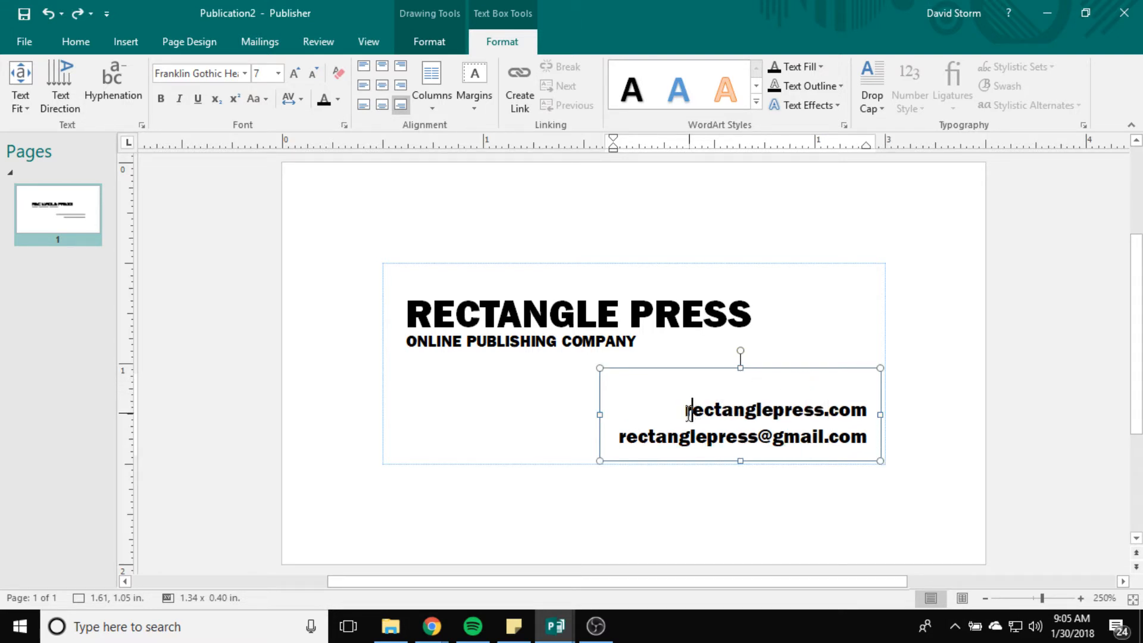
# Step: Add a line with the cardholder's name and the title CEO above the website
pyautogui.press('Return')
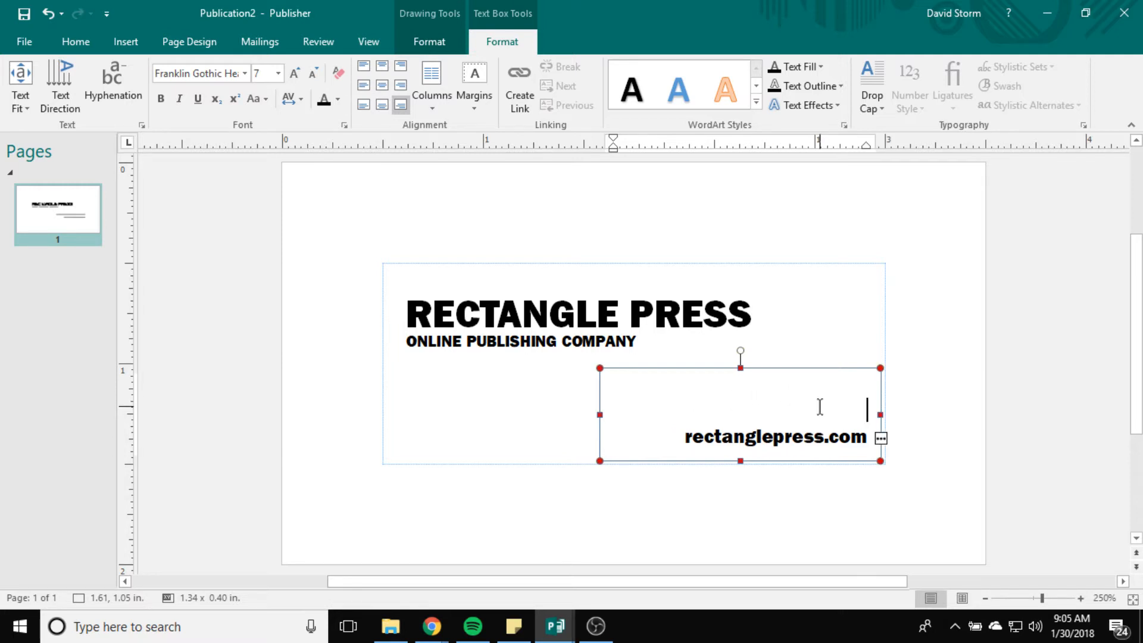
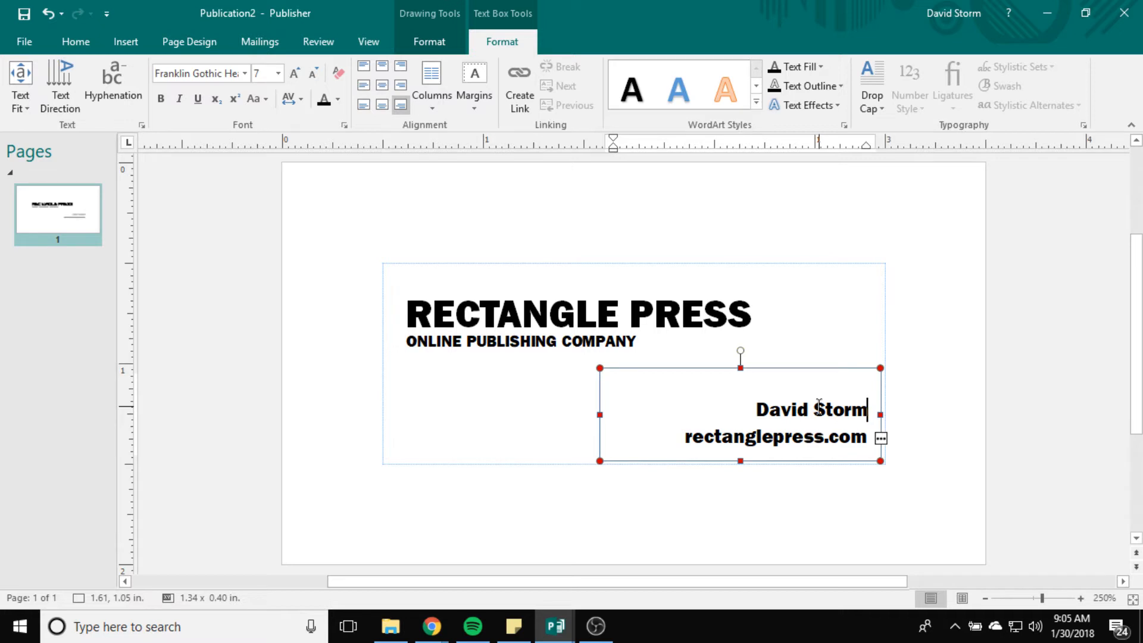
pyautogui.write(': CEO')
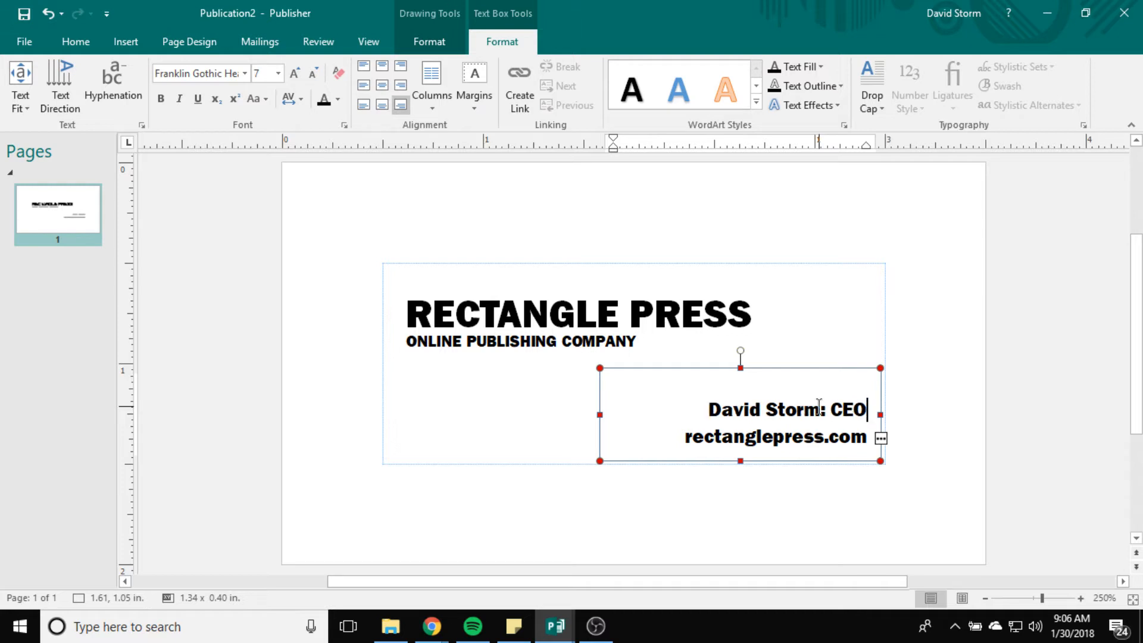
# Step: Resize the contact box to show all three lines and fit it to the bottom-right corner
pyautogui.click(798, 372)
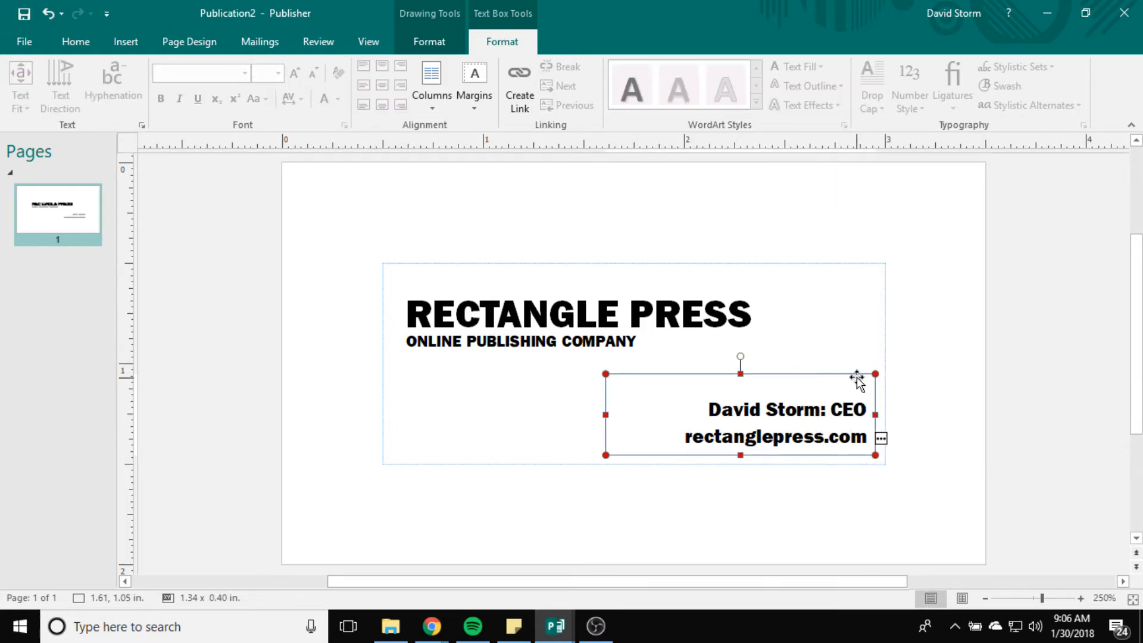
pyautogui.moveTo(856, 376); pyautogui.dragTo(857, 366)
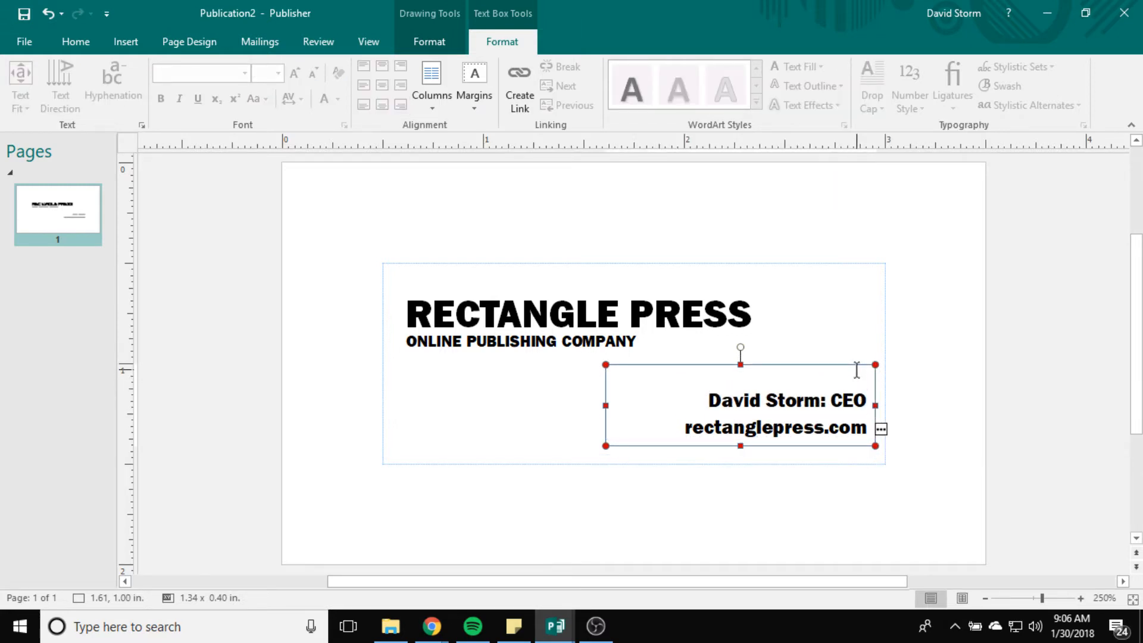
pyautogui.moveTo(739, 446); pyautogui.dragTo(739, 465)
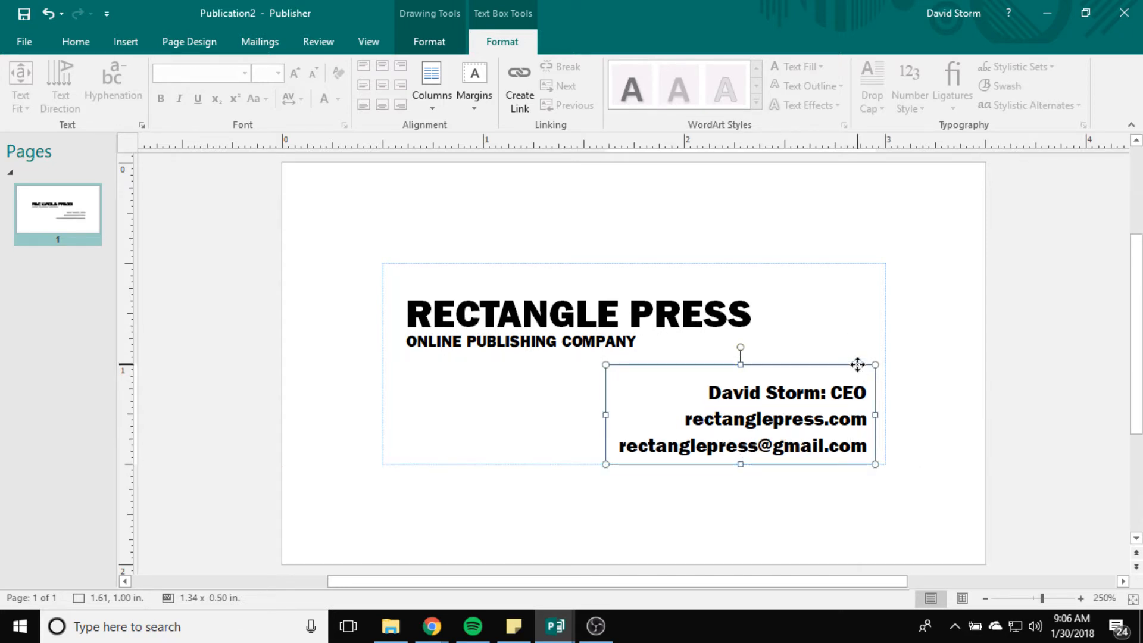
pyautogui.moveTo(857, 364); pyautogui.dragTo(857, 365)
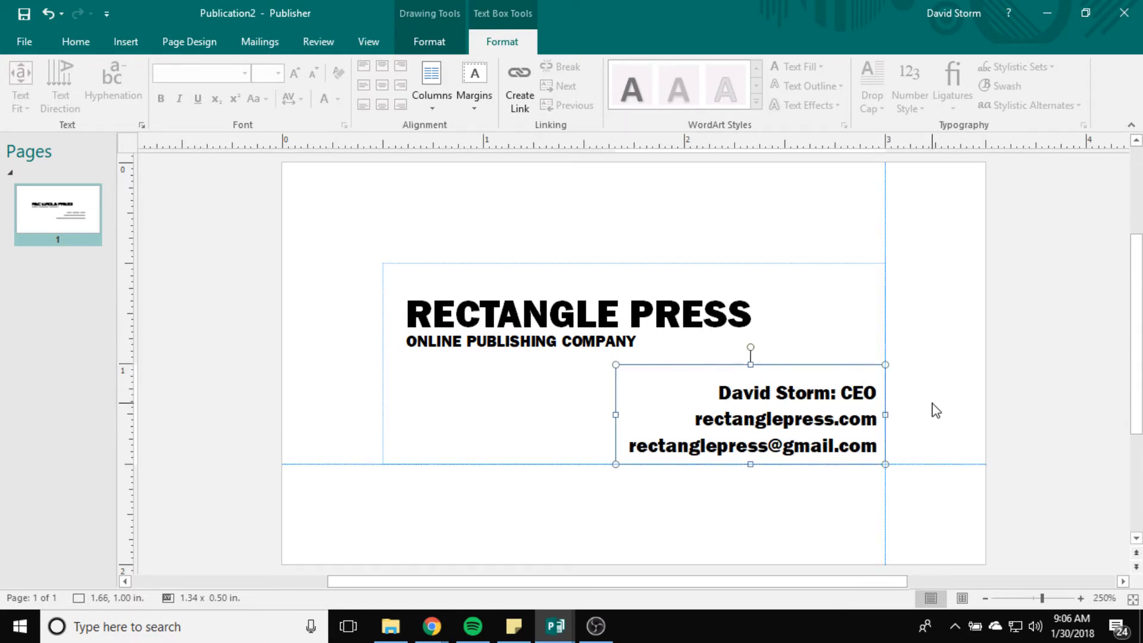
pyautogui.click(974, 560)
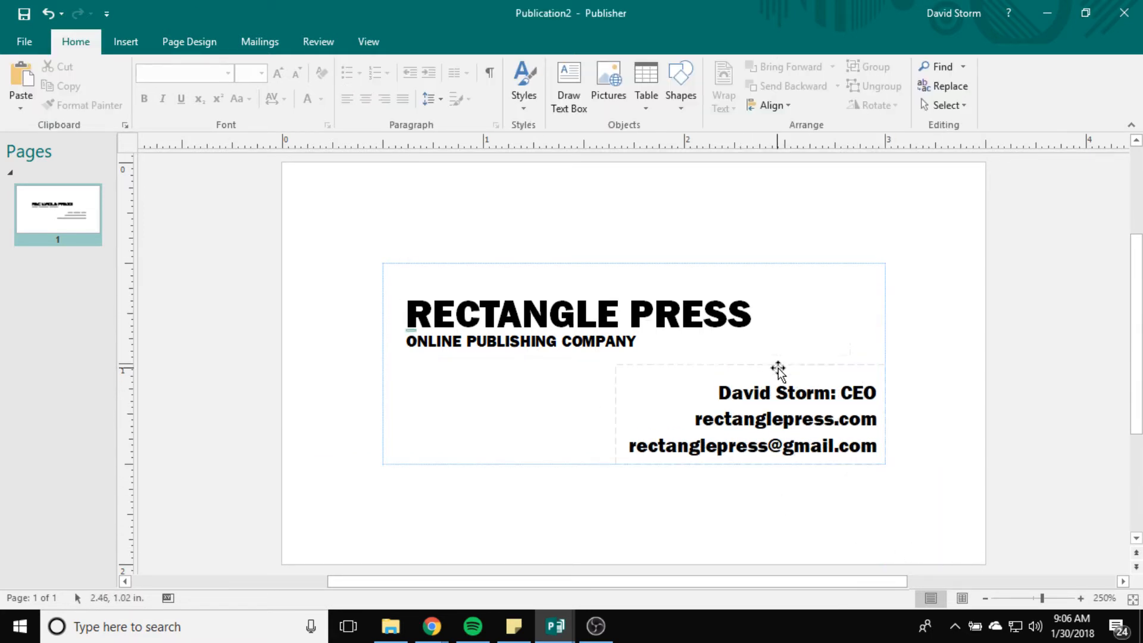
# Step: Make the ONLINE PUBLISHING COMPANY tagline gray
pyautogui.click(642, 317)
pyautogui.hotkey('ctrl', 'a')
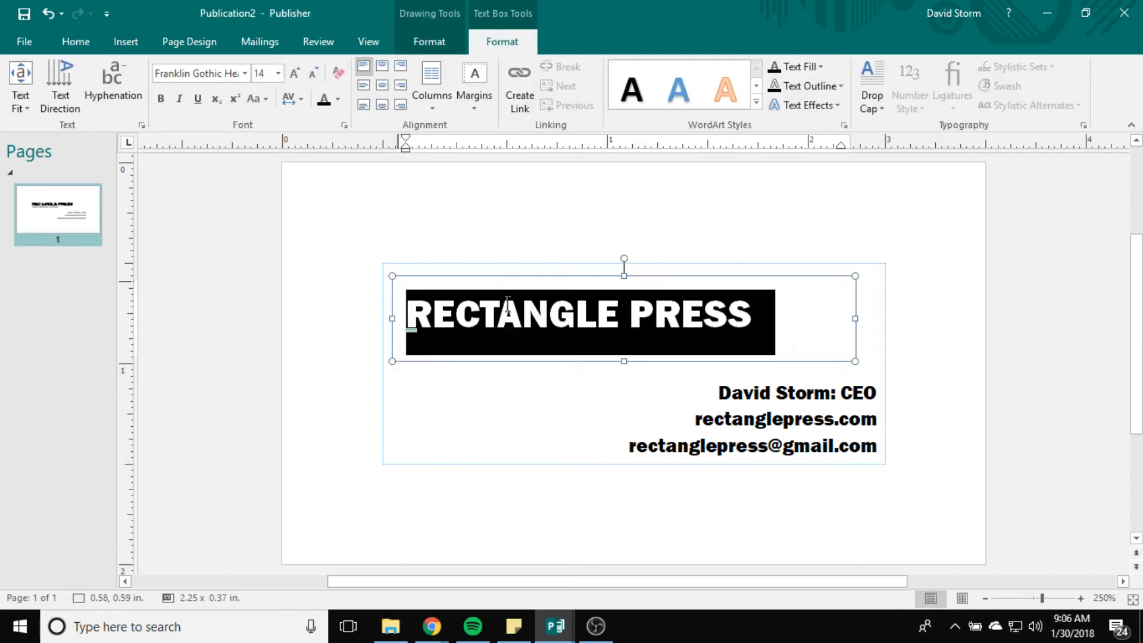
pyautogui.click(462, 478)
pyautogui.click(634, 357)
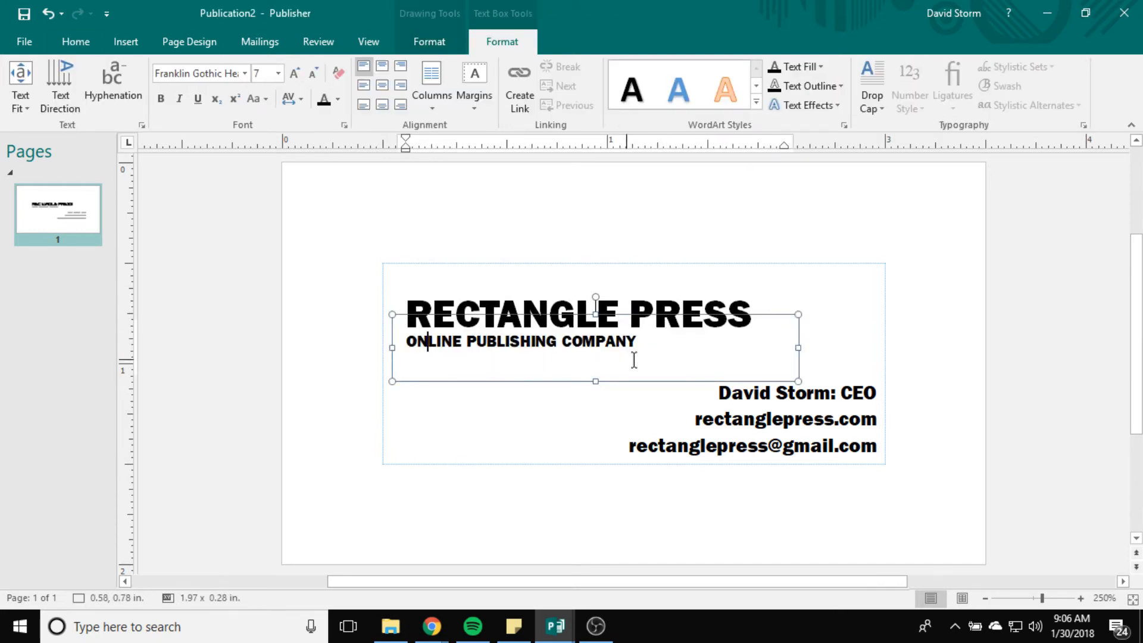
pyautogui.hotkey('ctrl', 'a')
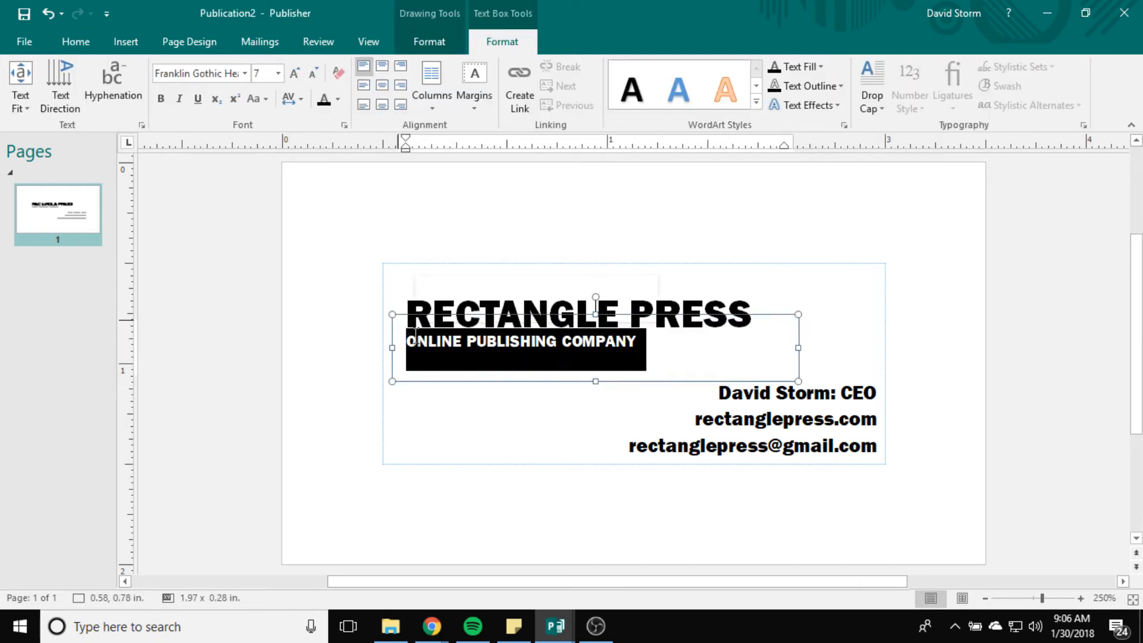
pyautogui.click(337, 99)
pyautogui.click(325, 152)
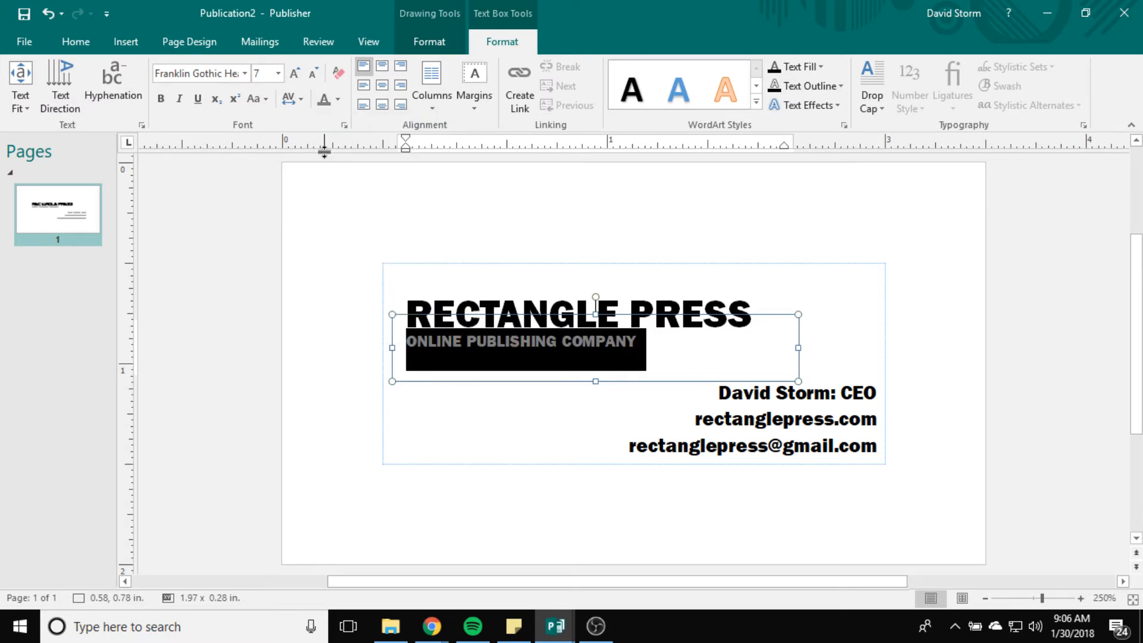
pyautogui.click(502, 428)
# Step: Apply the same gray to the website and e-mail lines
pyautogui.click(813, 394)
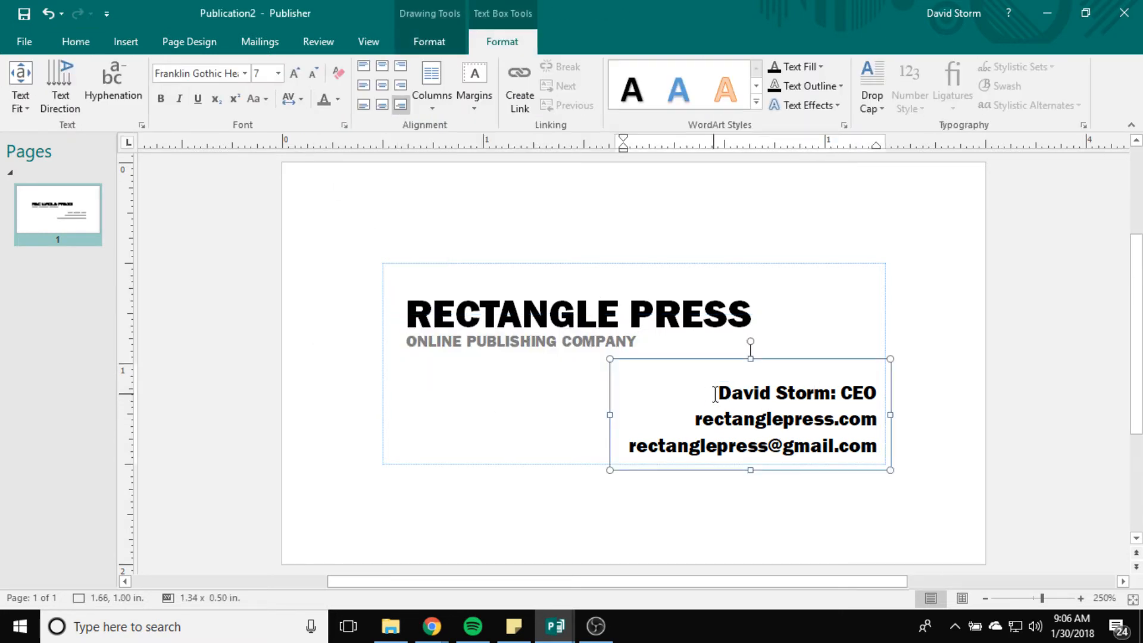
pyautogui.moveTo(700, 420); pyautogui.dragTo(921, 468)
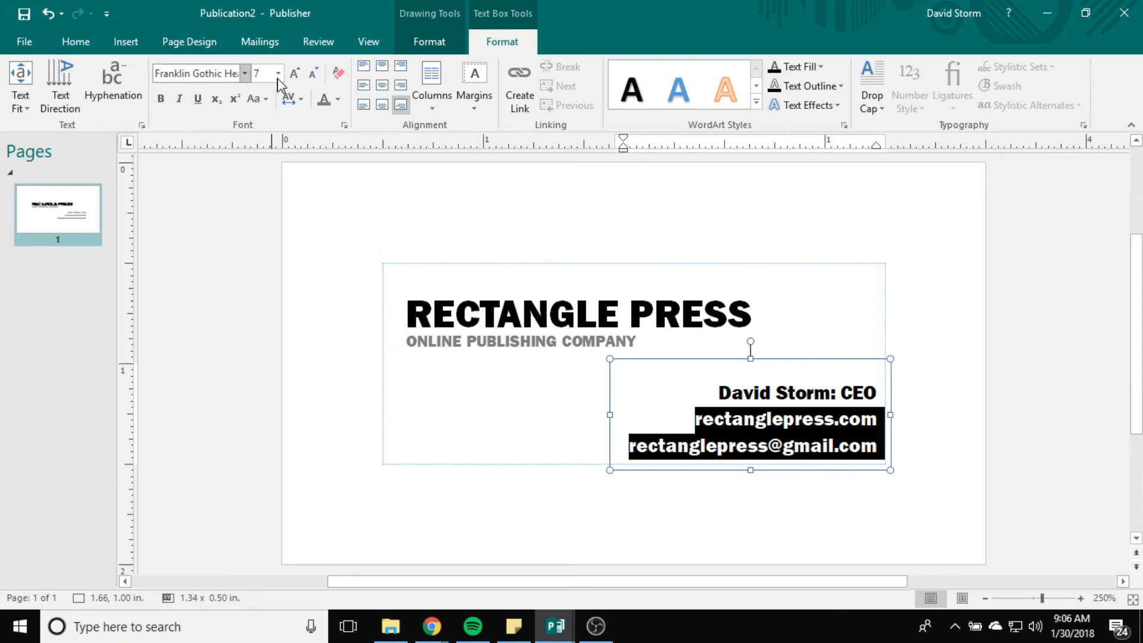
pyautogui.click(324, 99)
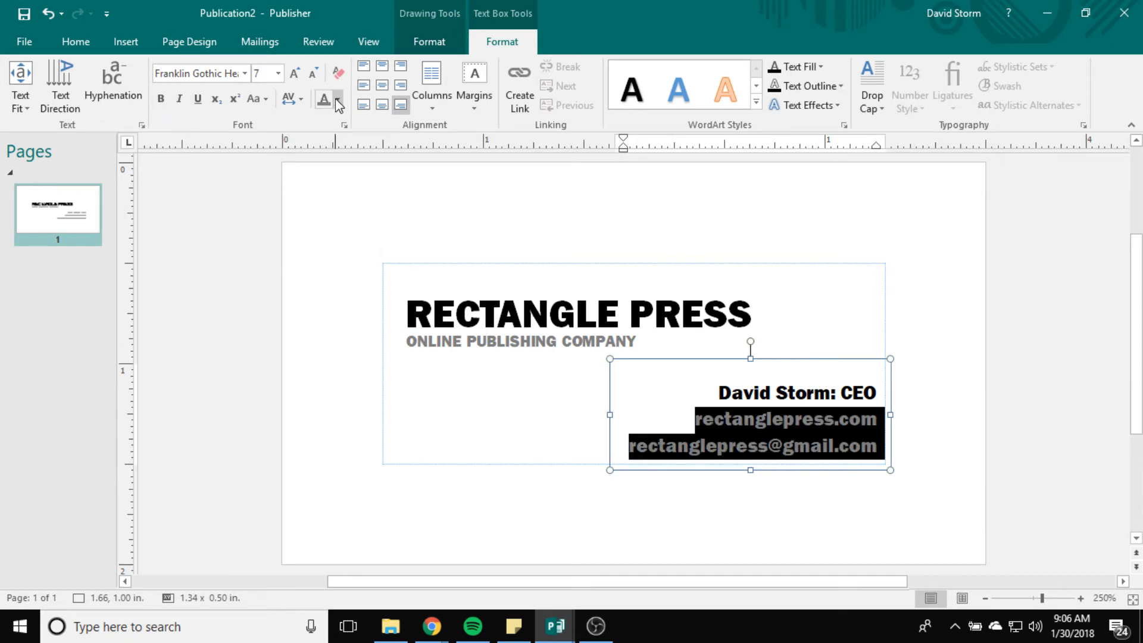
pyautogui.click(347, 441)
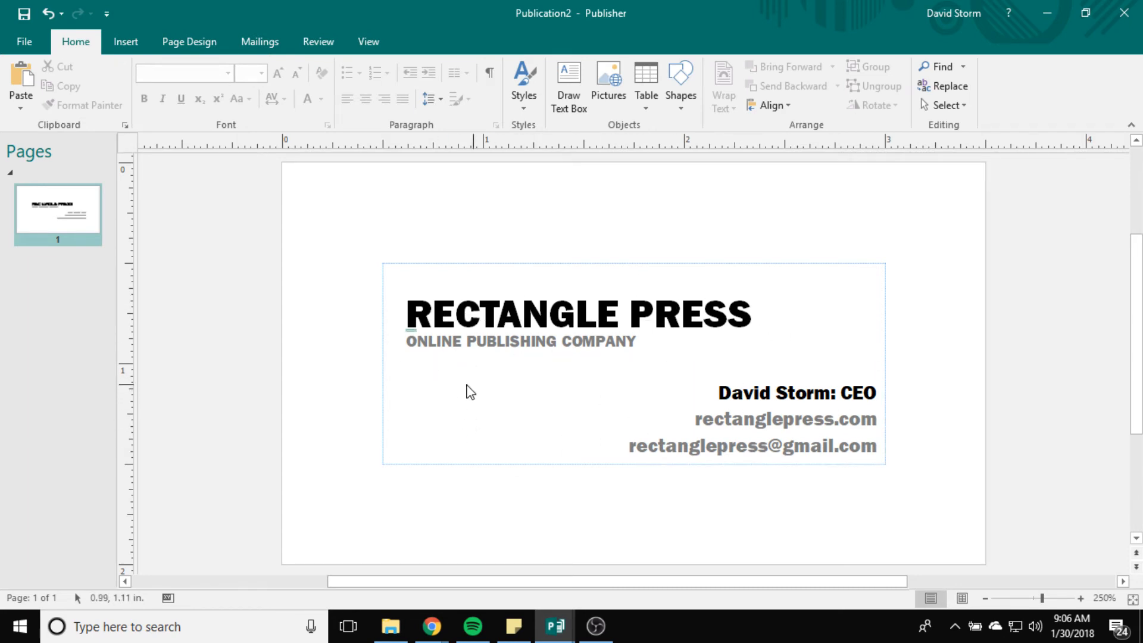
# Step: Insert the picture Logo1.PNG from the Desktop onto the card
pyautogui.click(123, 48)
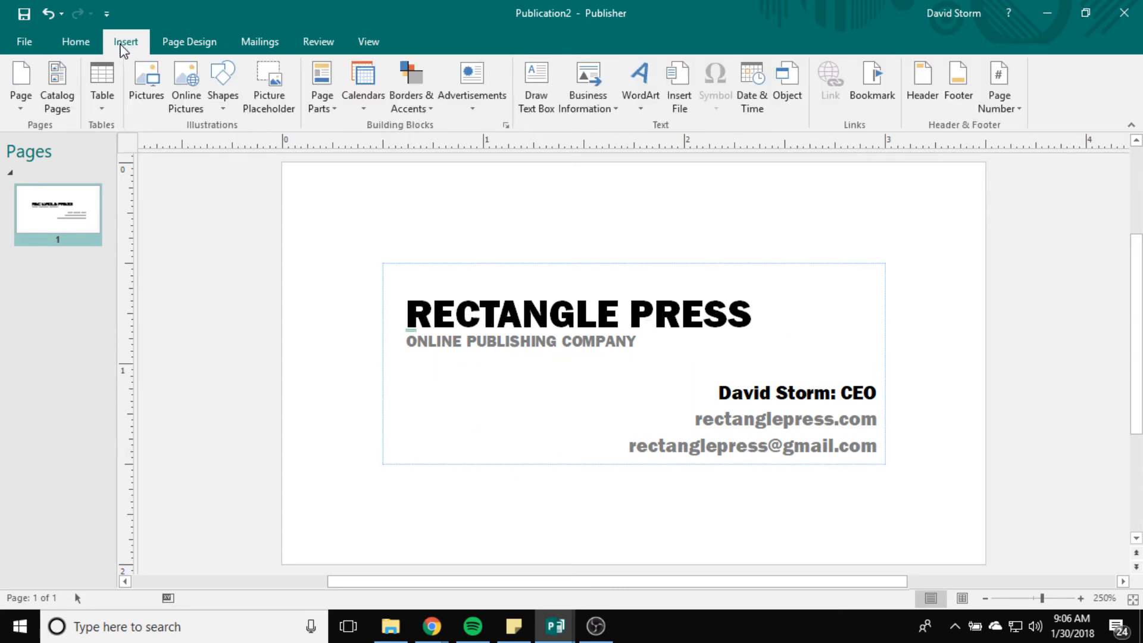
pyautogui.click(146, 91)
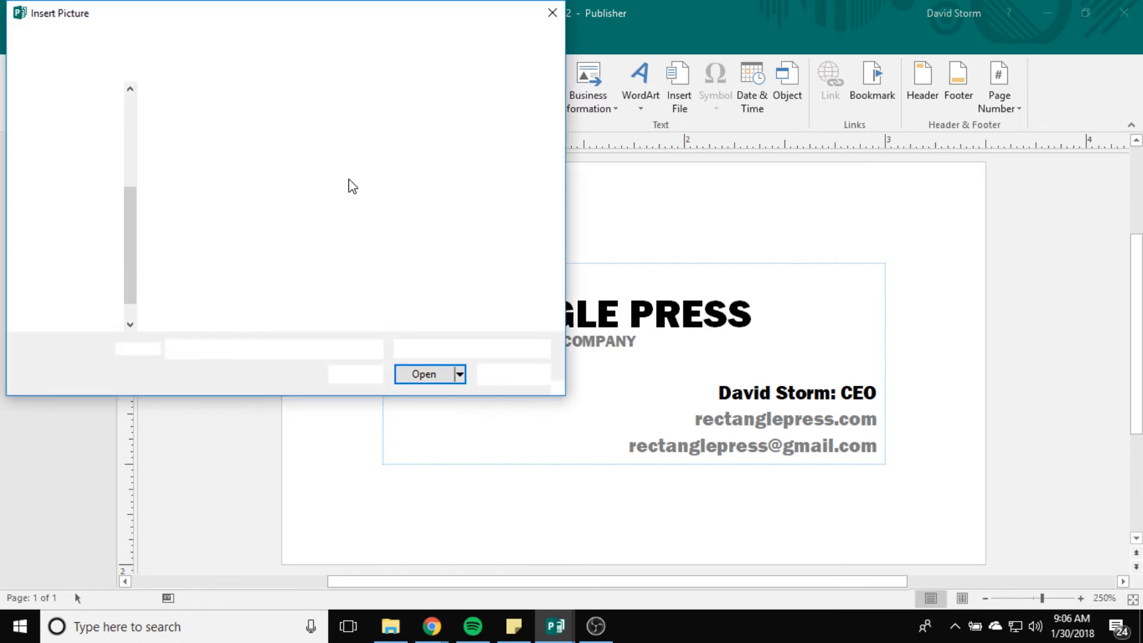
pyautogui.moveTo(273, 7); pyautogui.dragTo(585, 59)
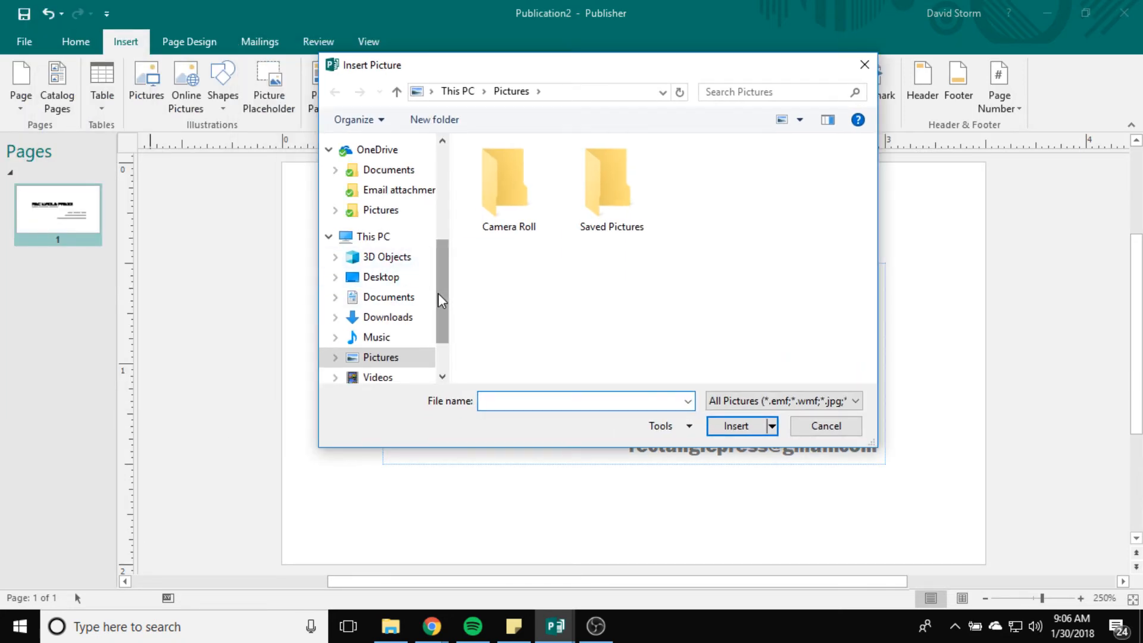
pyautogui.moveTo(440, 298); pyautogui.dragTo(441, 159)
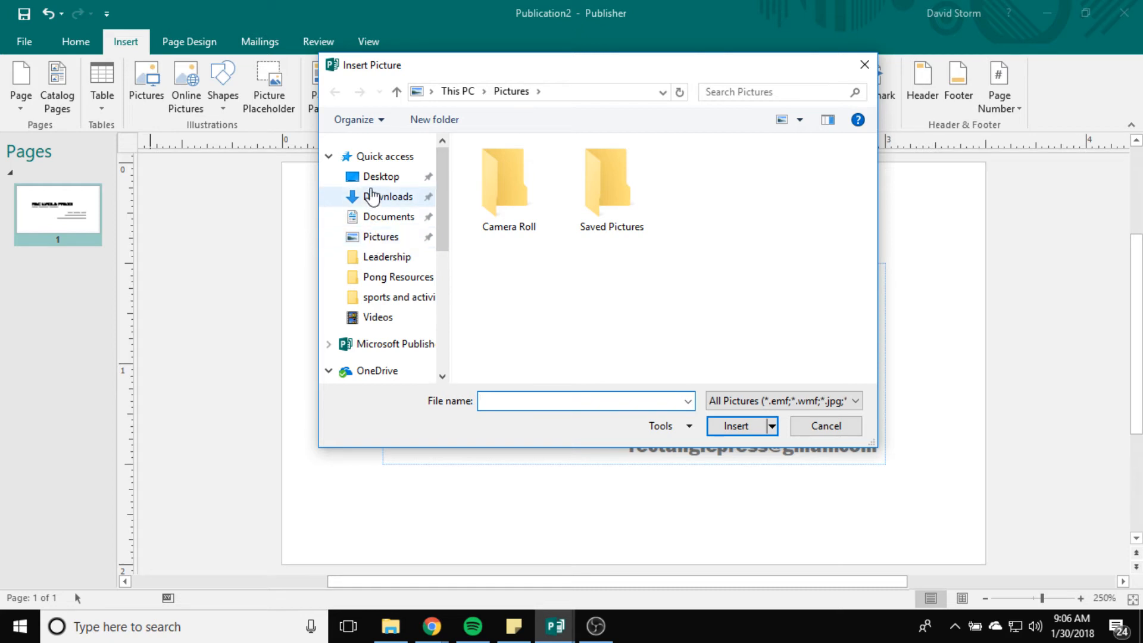
pyautogui.click(383, 178)
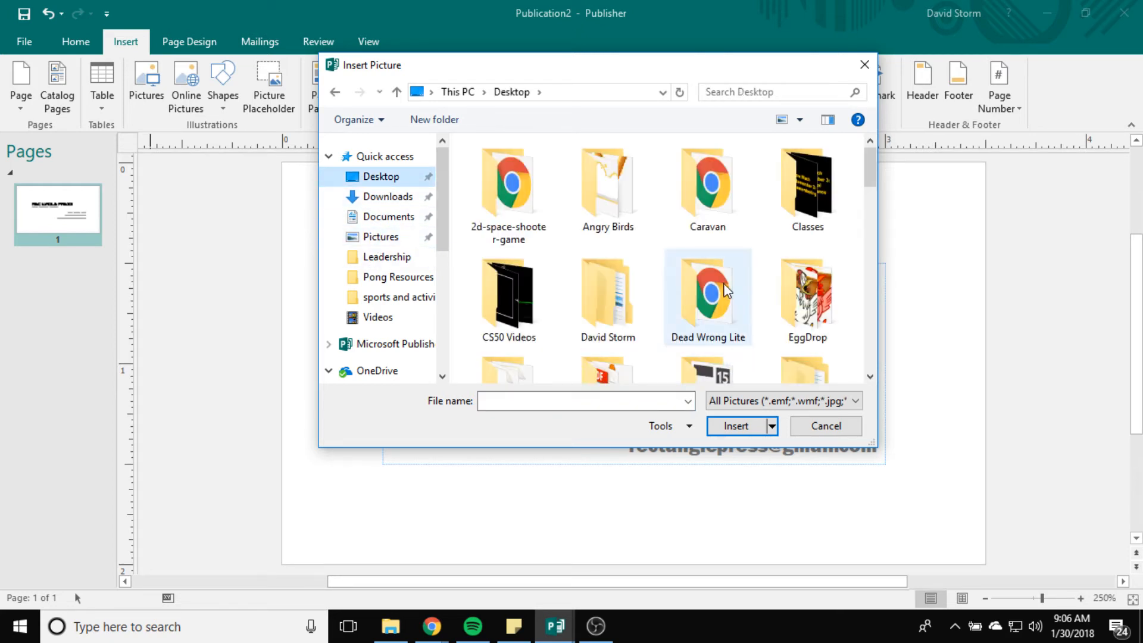
pyautogui.scroll(-3, 726, 290)
pyautogui.scroll(-8, 757, 305)
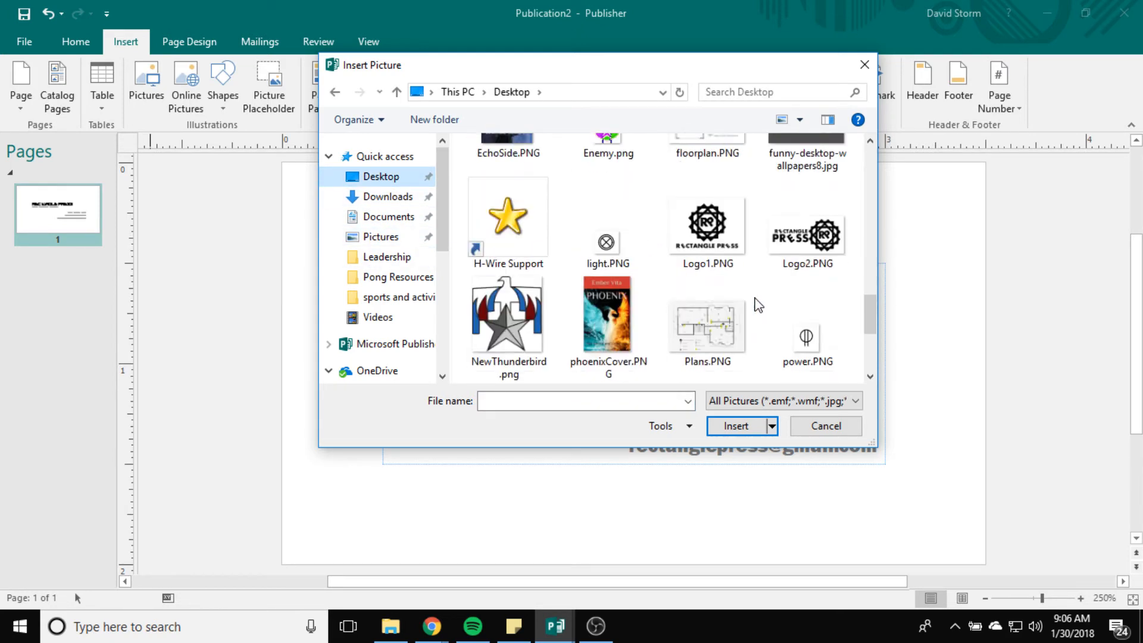
pyautogui.click(705, 290)
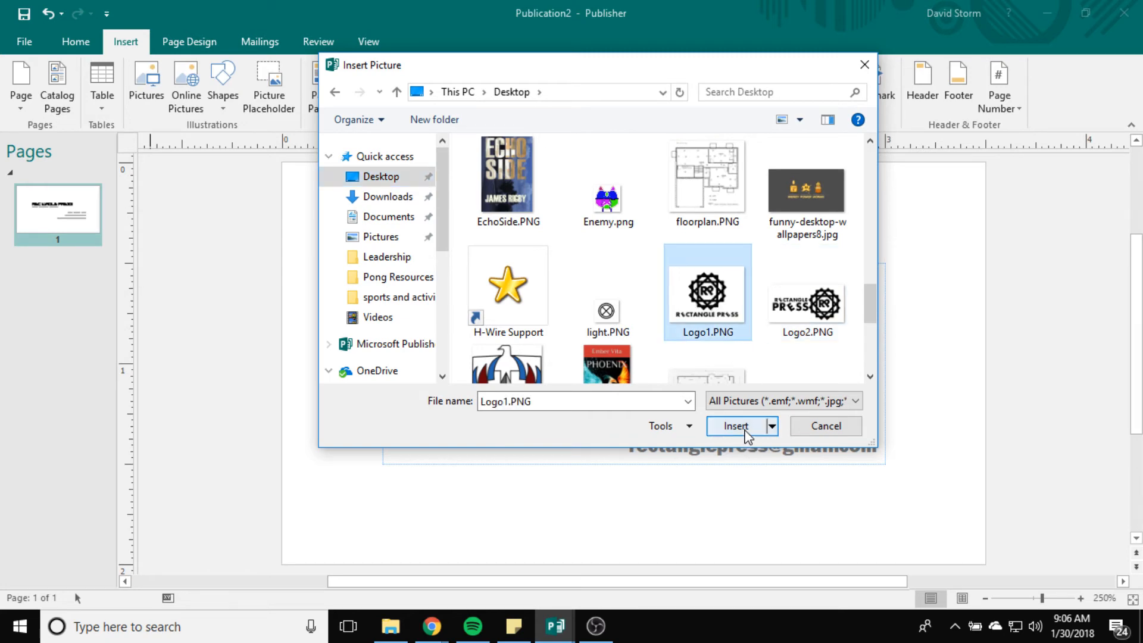
pyautogui.click(736, 425)
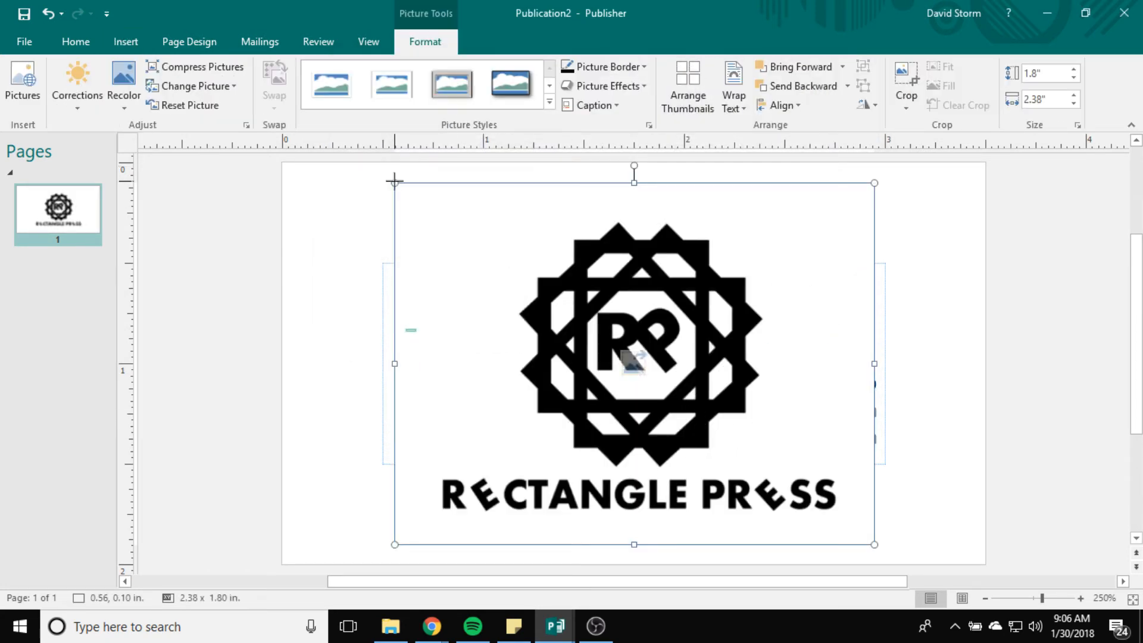
# Step: Shrink the logo and place it on the card's left below the heading
pyautogui.moveTo(395, 183); pyautogui.dragTo(673, 381)
pyautogui.moveTo(753, 445); pyautogui.dragTo(468, 371)
pyautogui.moveTo(354, 292); pyautogui.dragTo(464, 374)
pyautogui.moveTo(533, 420)
pyautogui.mouseDown()
pyautogui.moveTo(519, 402)
pyautogui.moveTo(533, 399)
pyautogui.mouseUp()
pyautogui.moveTo(445, 442); pyautogui.dragTo(432, 461)
pyautogui.moveTo(537, 402); pyautogui.dragTo(538, 397)
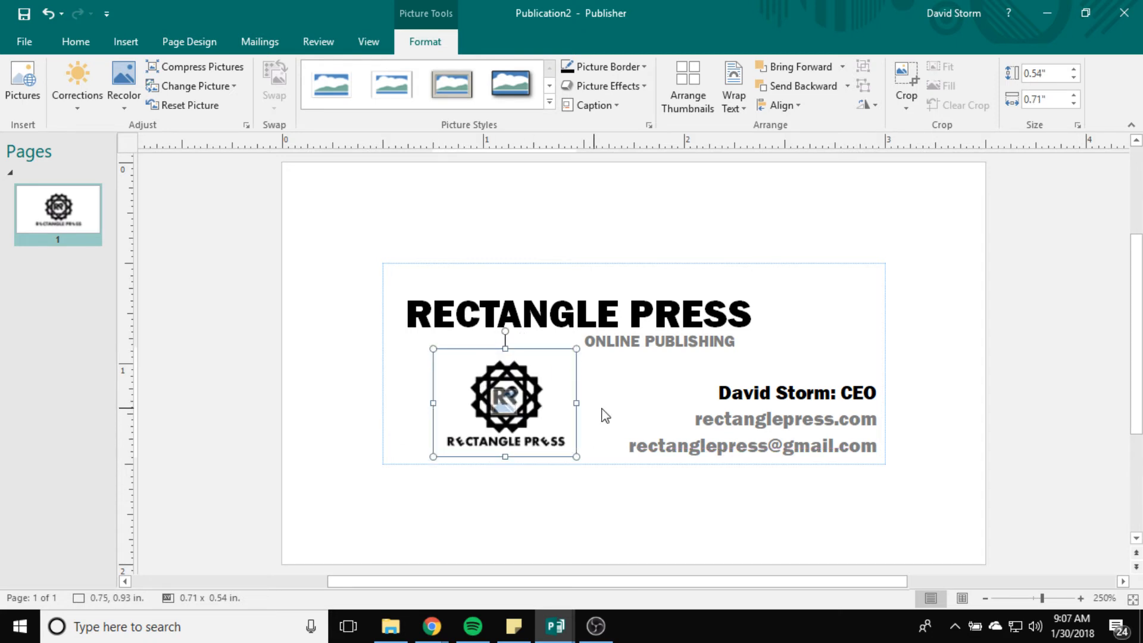
# Step: Widen the tagline box so ONLINE PUBLISHING COMPANY shows in full
pyautogui.click(613, 400)
pyautogui.click(639, 341)
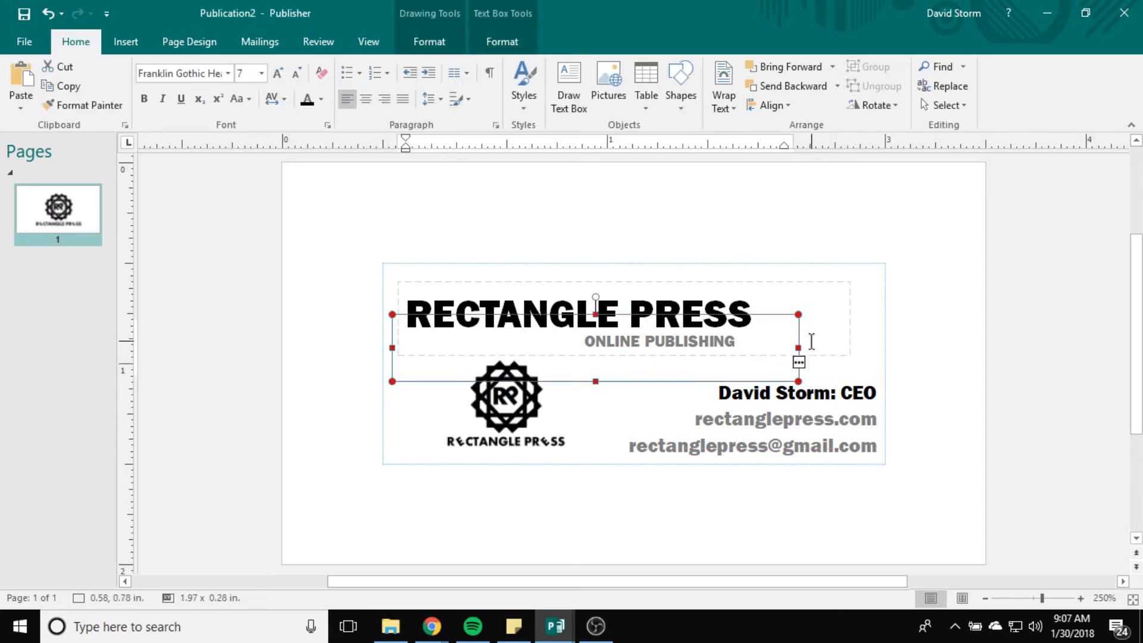
pyautogui.moveTo(798, 348); pyautogui.dragTo(863, 351)
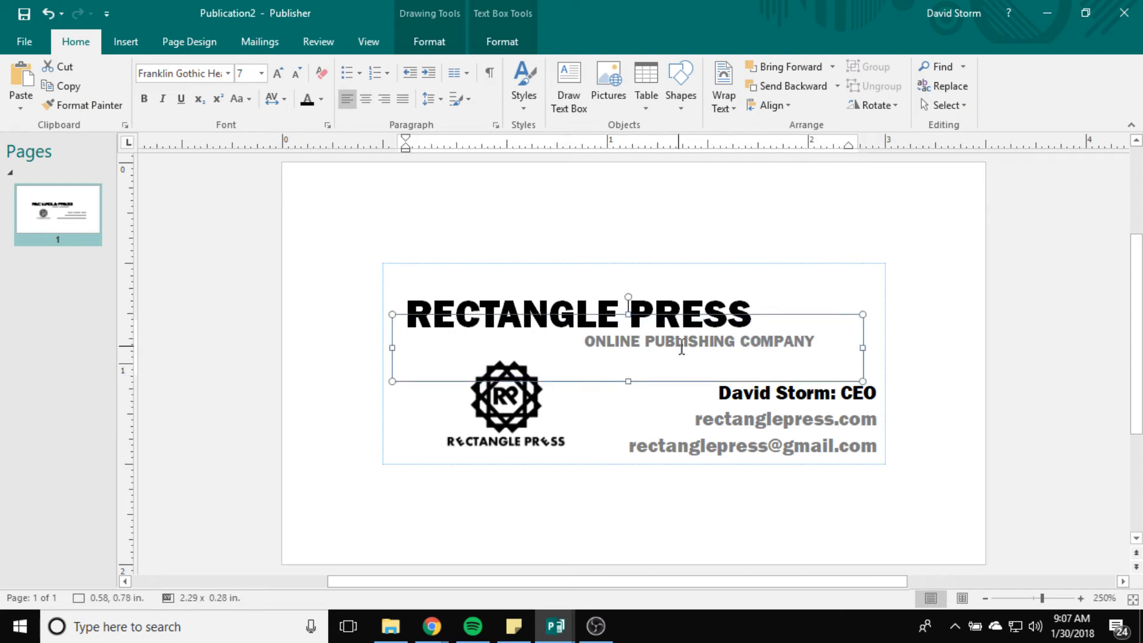
# Step: Set the logo's text wrapping to None and fine-tune it to about 0.76 x 0.57 in
pyautogui.click(505, 397)
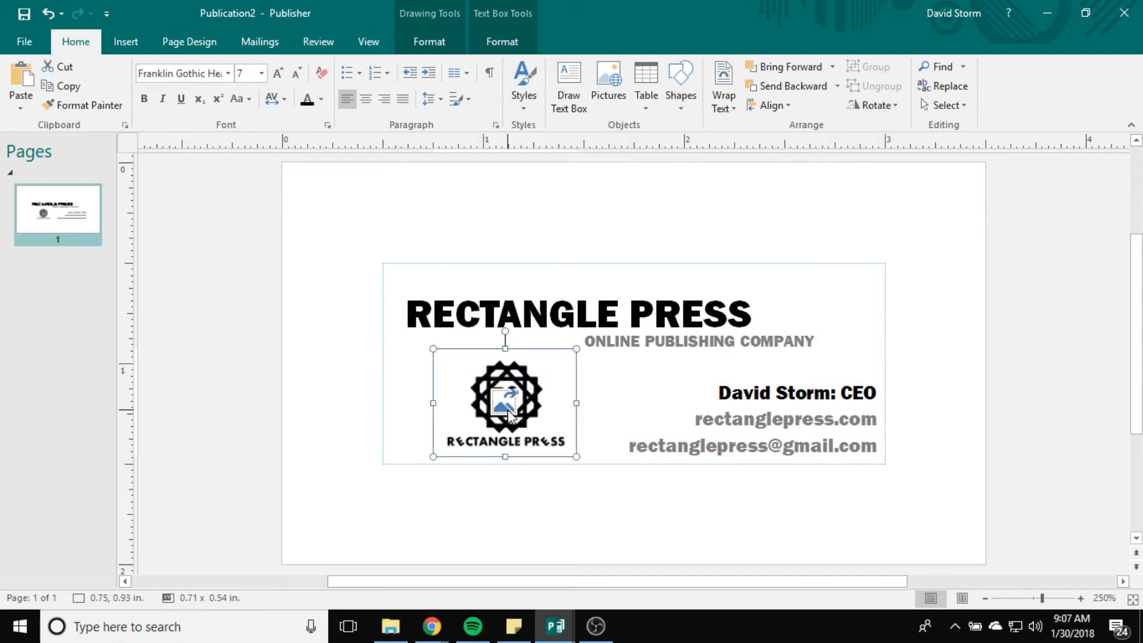
pyautogui.rightClick(509, 400)
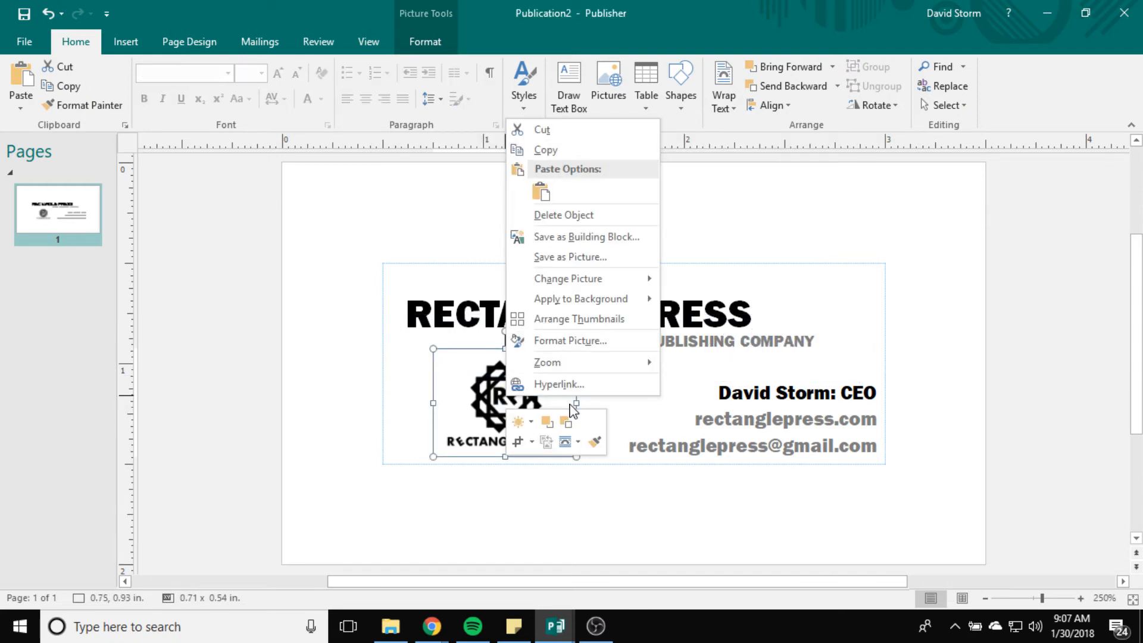
pyautogui.click(572, 440)
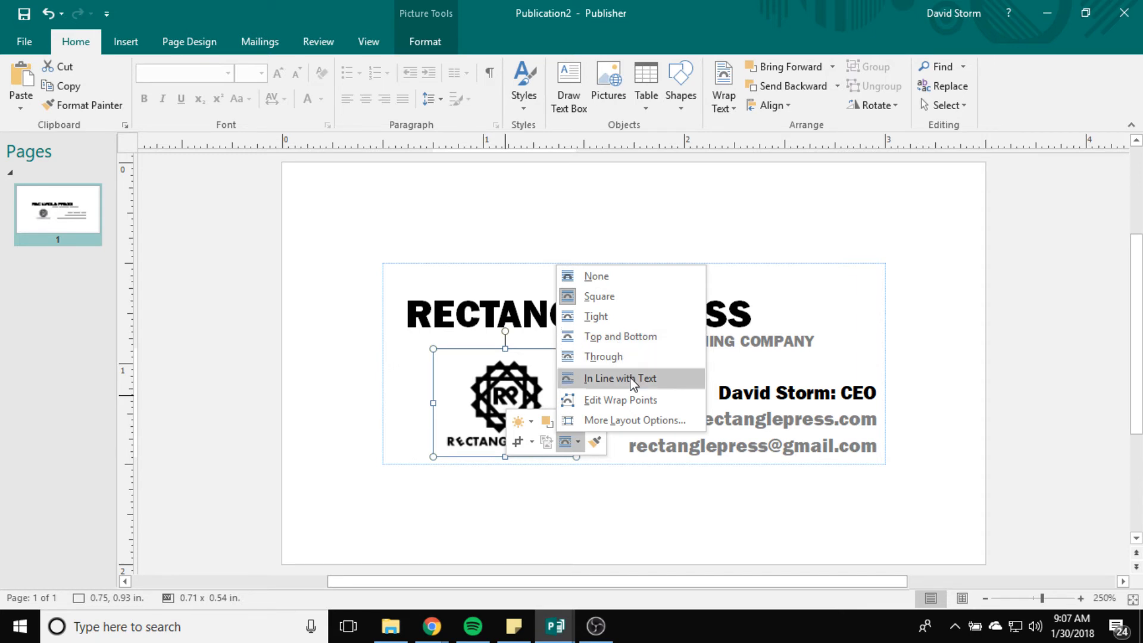
pyautogui.click(596, 277)
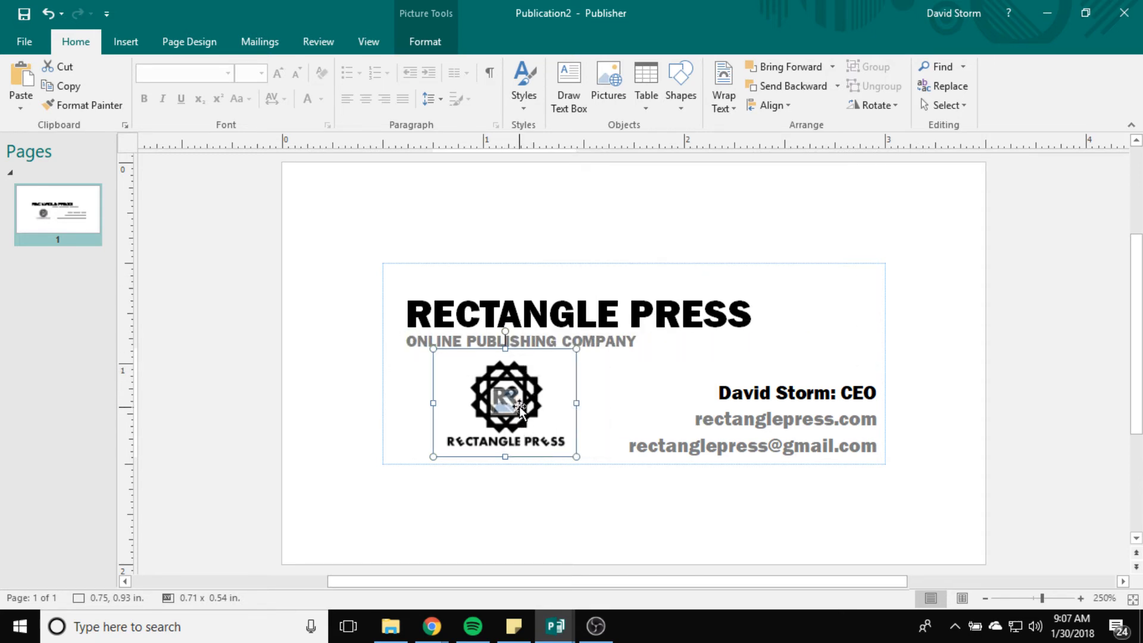
pyautogui.moveTo(531, 401); pyautogui.dragTo(519, 395)
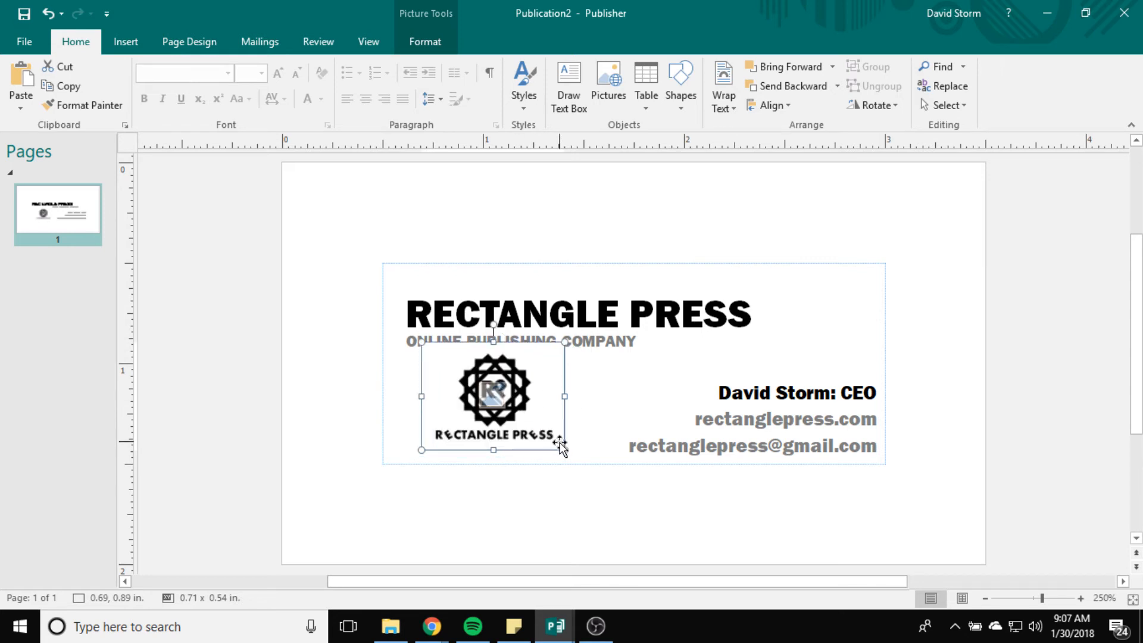
pyautogui.moveTo(577, 451)
pyautogui.mouseDown()
pyautogui.moveTo(592, 459)
pyautogui.moveTo(580, 462)
pyautogui.mouseUp()
pyautogui.moveTo(526, 394); pyautogui.dragTo(540, 398)
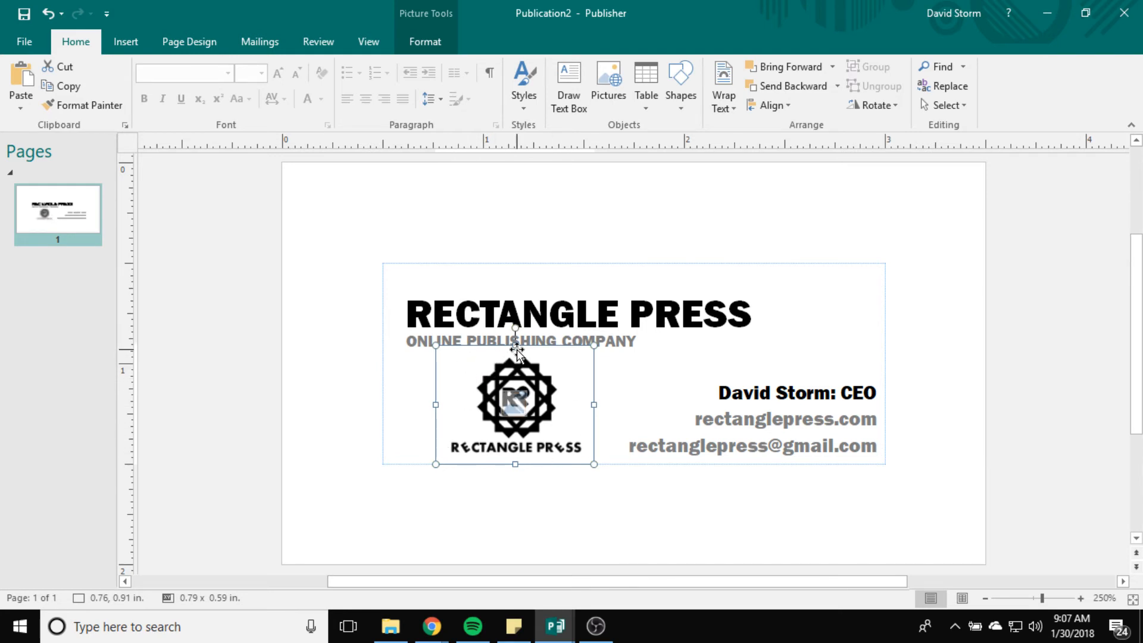
pyautogui.moveTo(437, 346)
pyautogui.mouseDown()
pyautogui.moveTo(450, 357)
pyautogui.moveTo(442, 350)
pyautogui.mouseUp()
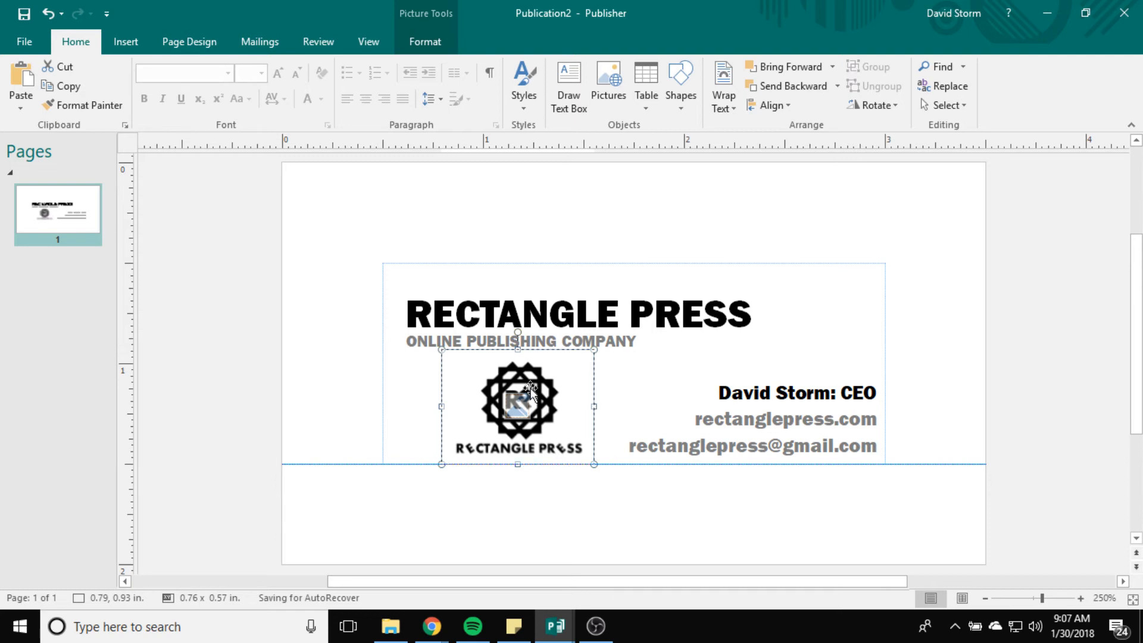
pyautogui.click(602, 526)
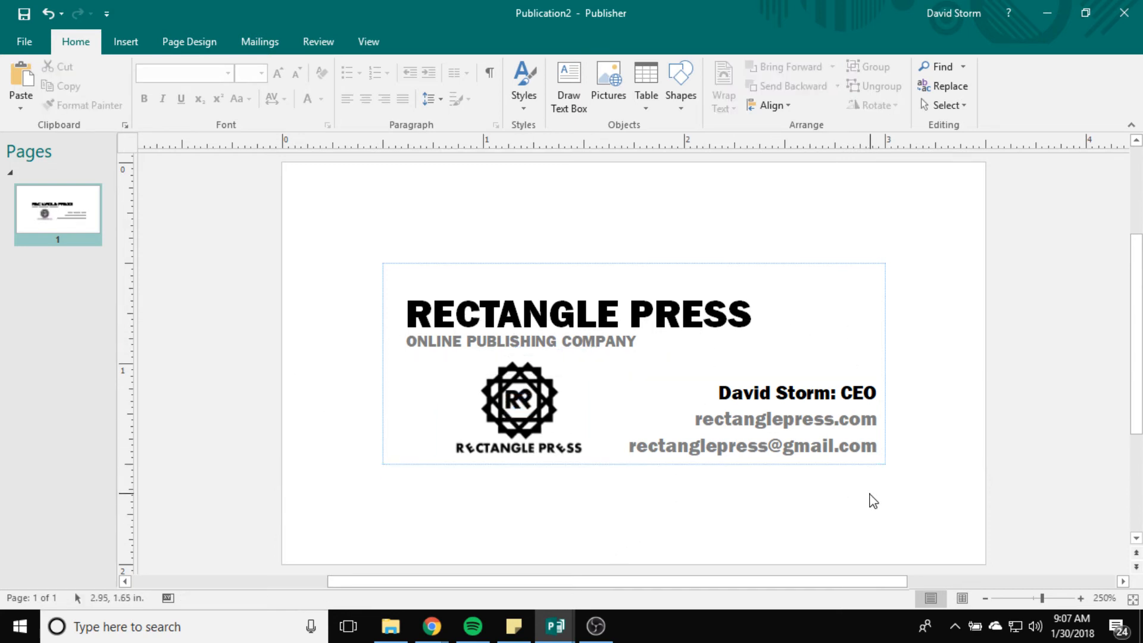
# Step: Drag the RECTANGLE PRESS heading up, then raise the gray tagline to sit under it
pyautogui.click(576, 312)
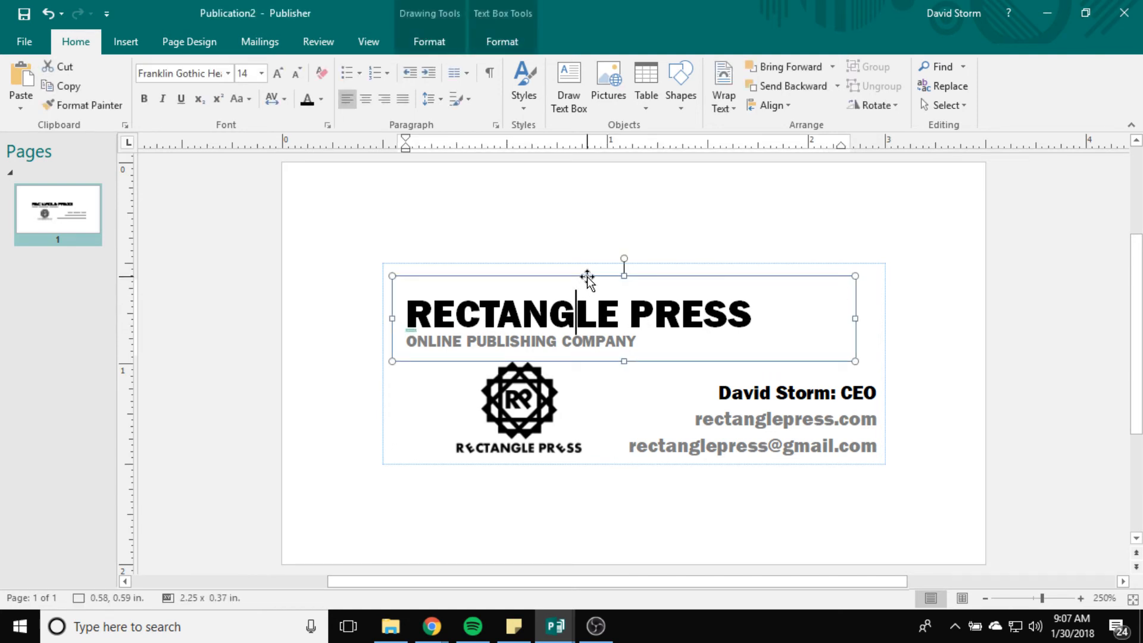
pyautogui.click(587, 272)
pyautogui.click(585, 296)
pyautogui.moveTo(608, 280); pyautogui.dragTo(607, 266)
pyautogui.click(666, 385)
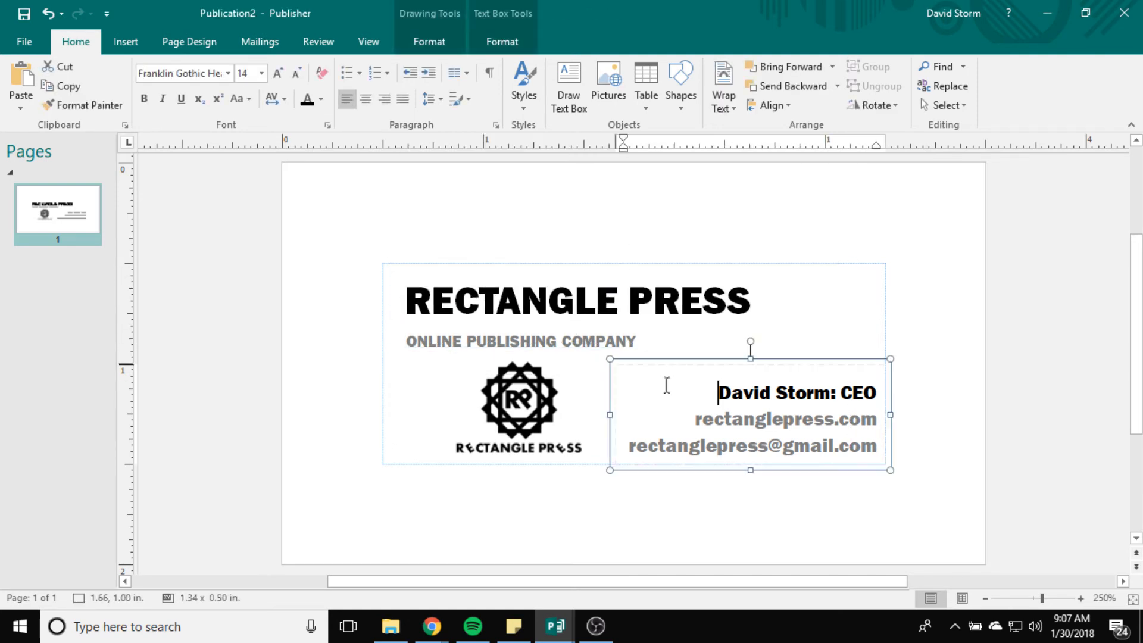
pyautogui.click(582, 340)
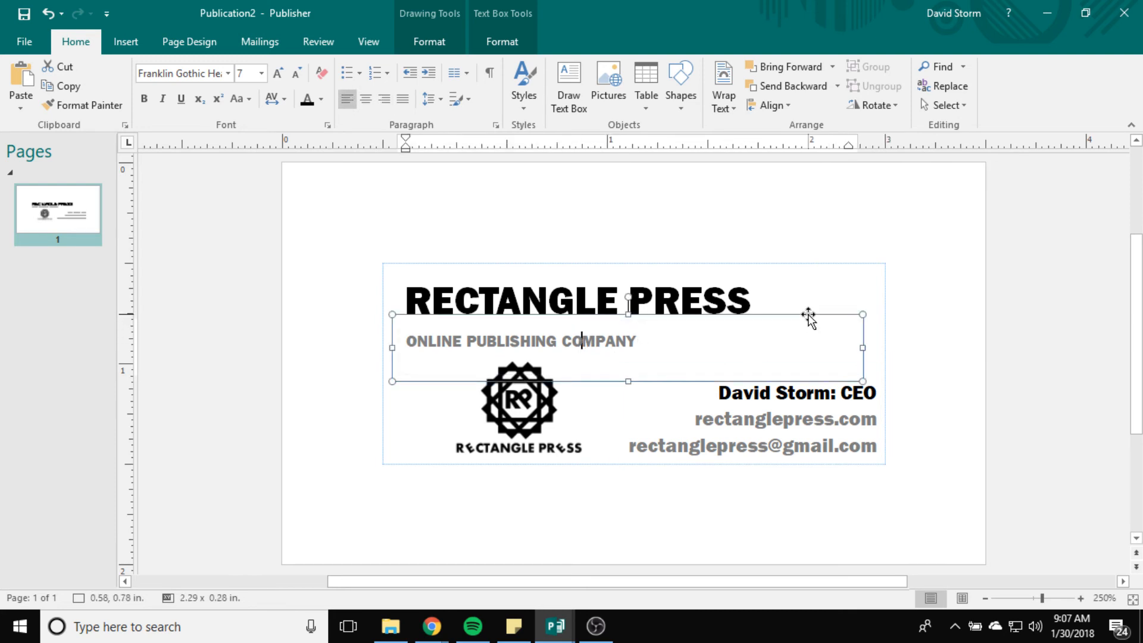
pyautogui.moveTo(806, 316); pyautogui.dragTo(806, 303)
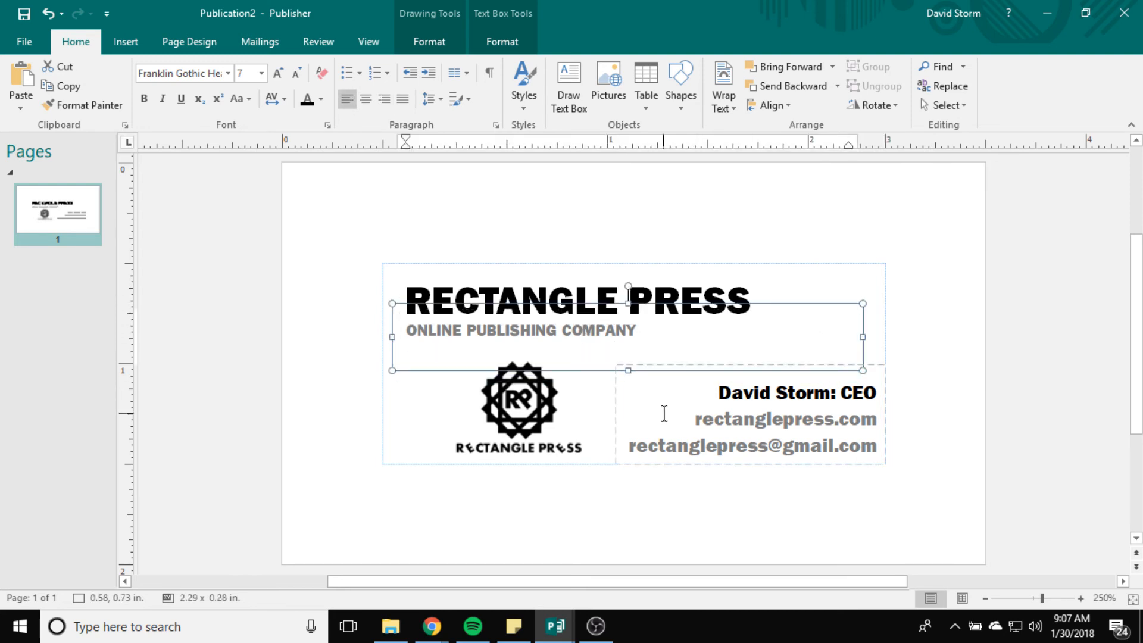
# Step: Nudge the Rectangle Press logo slightly upward and check the heading position
pyautogui.click(662, 413)
pyautogui.click(979, 391)
pyautogui.moveTo(521, 403); pyautogui.dragTo(519, 397)
pyautogui.click(945, 370)
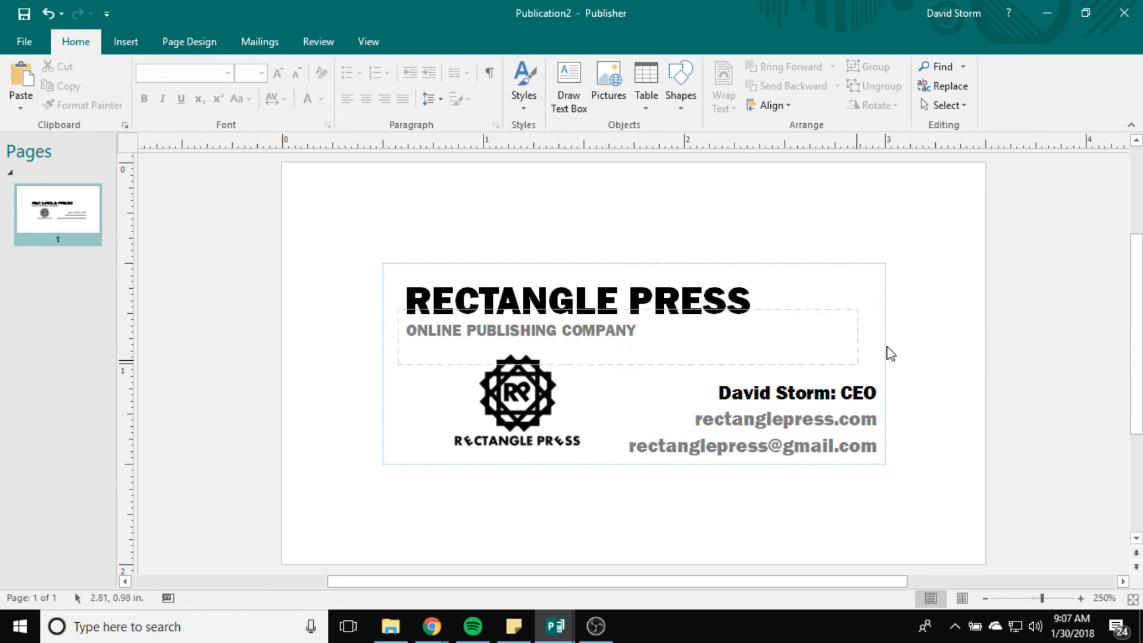
pyautogui.click(651, 299)
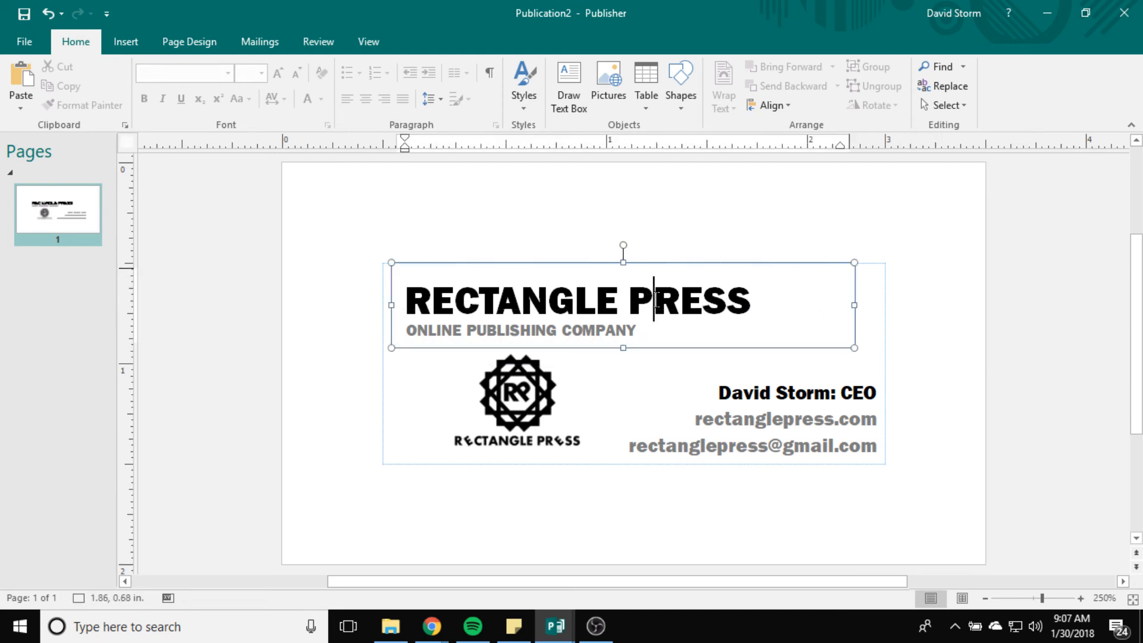
pyautogui.click(941, 327)
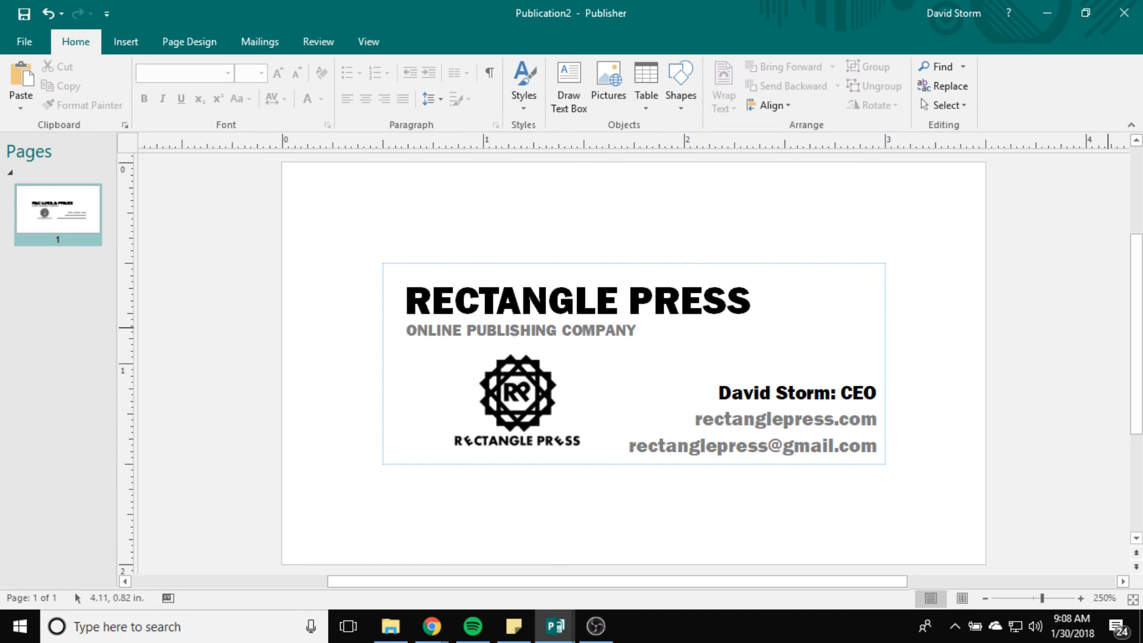
pyautogui.hotkey('alt', 'Tab')
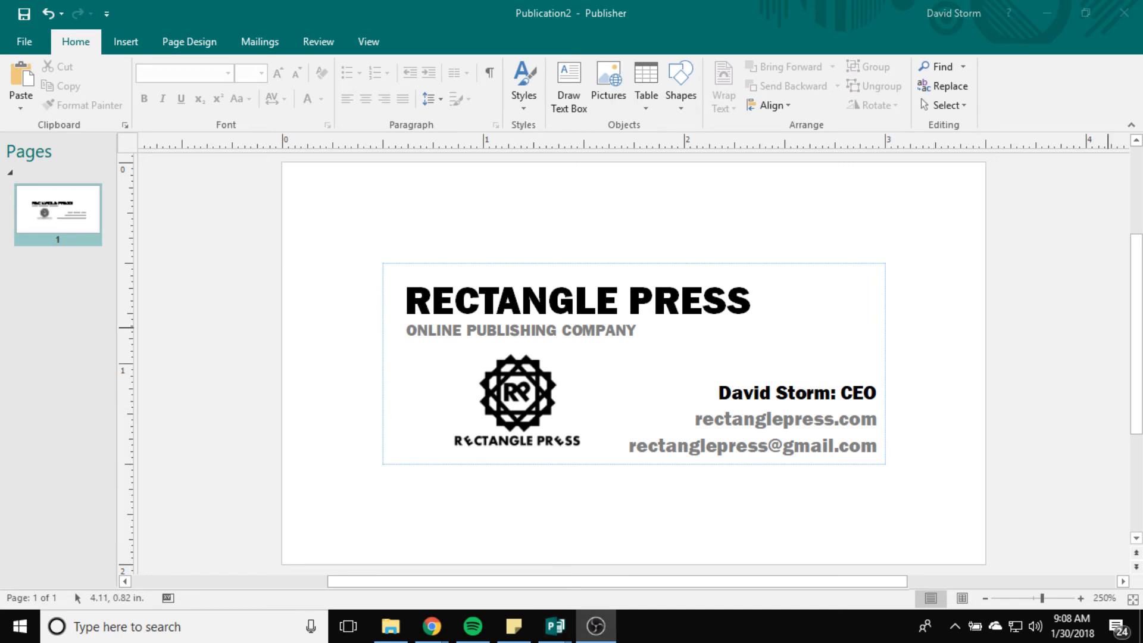